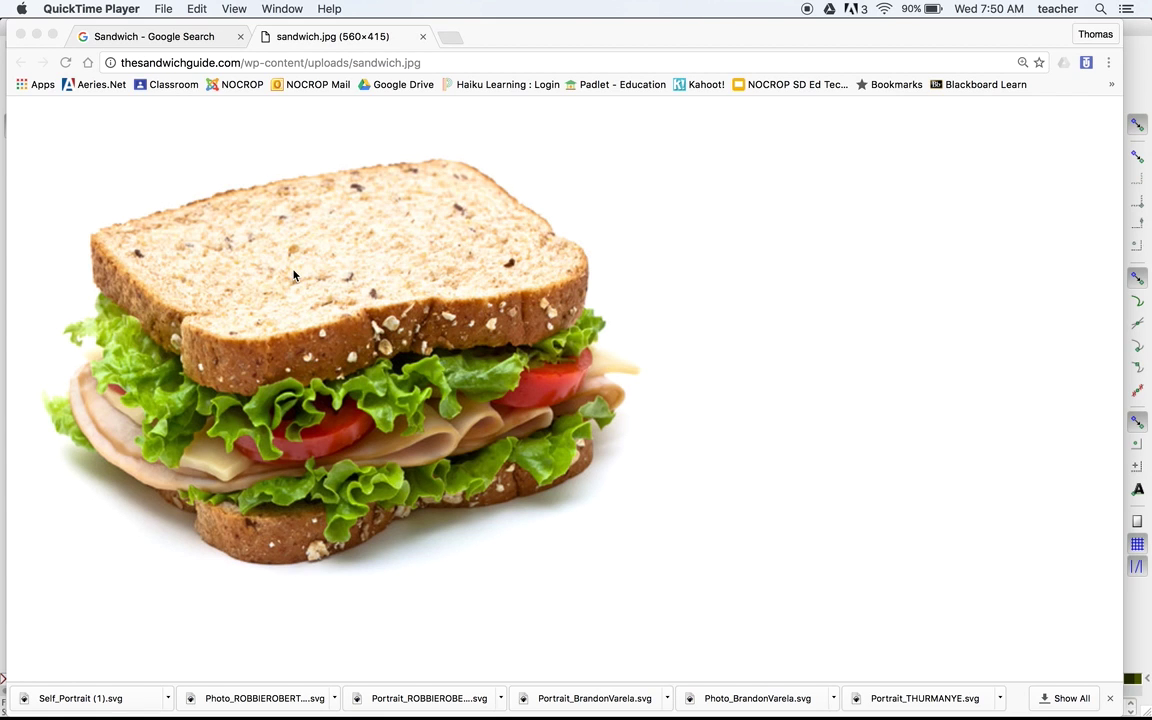
# Copy the sandwich photo from the open web page.
pyautogui.moveTo(501, 28)
pyautogui.mouseDown()
pyautogui.moveTo(571, 44)
pyautogui.moveTo(503, 28)
pyautogui.mouseUp()
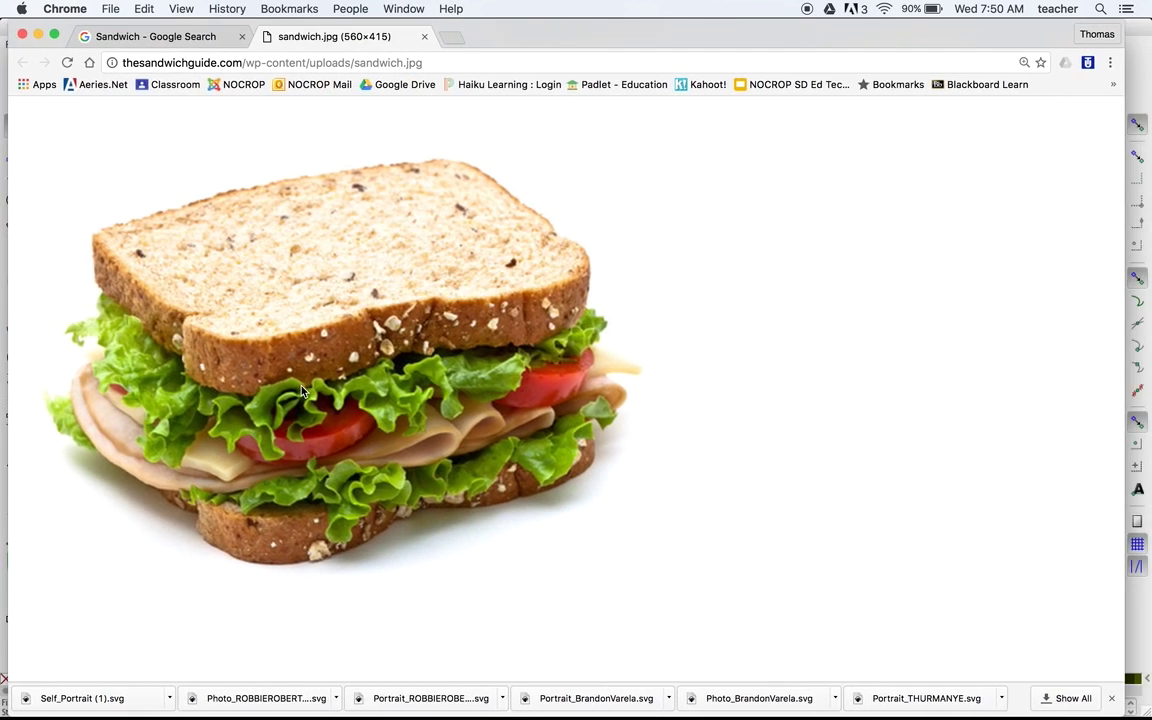
pyautogui.rightClick(317, 285)
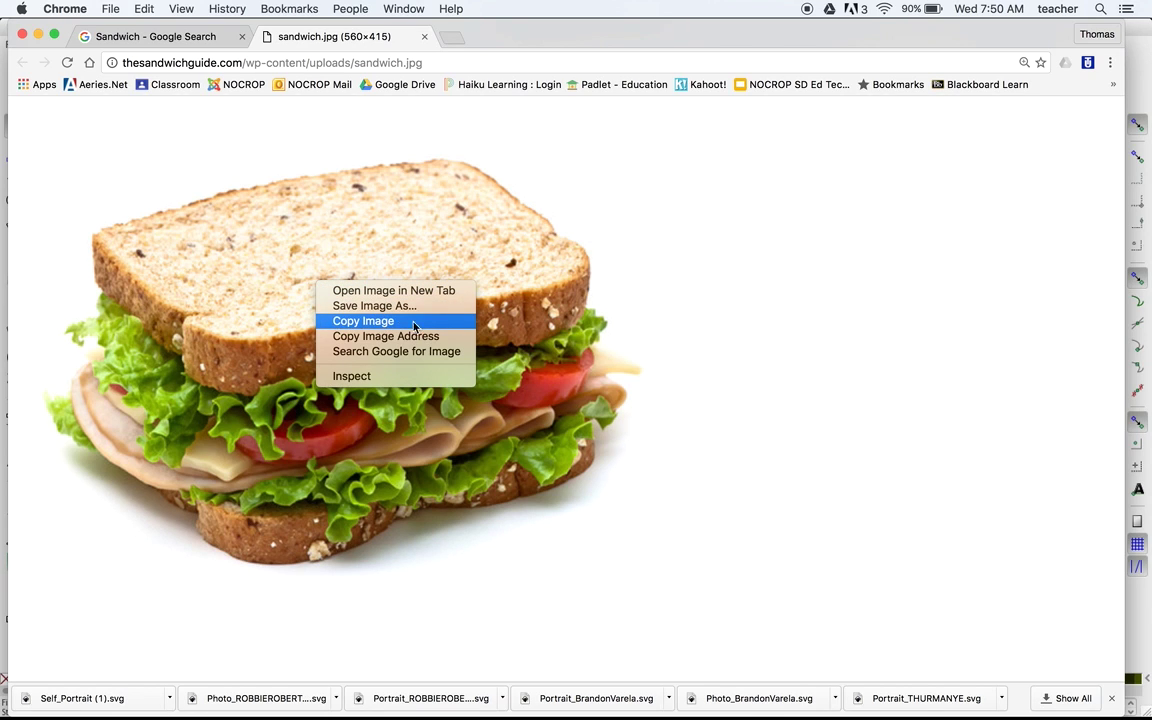
pyautogui.click(366, 322)
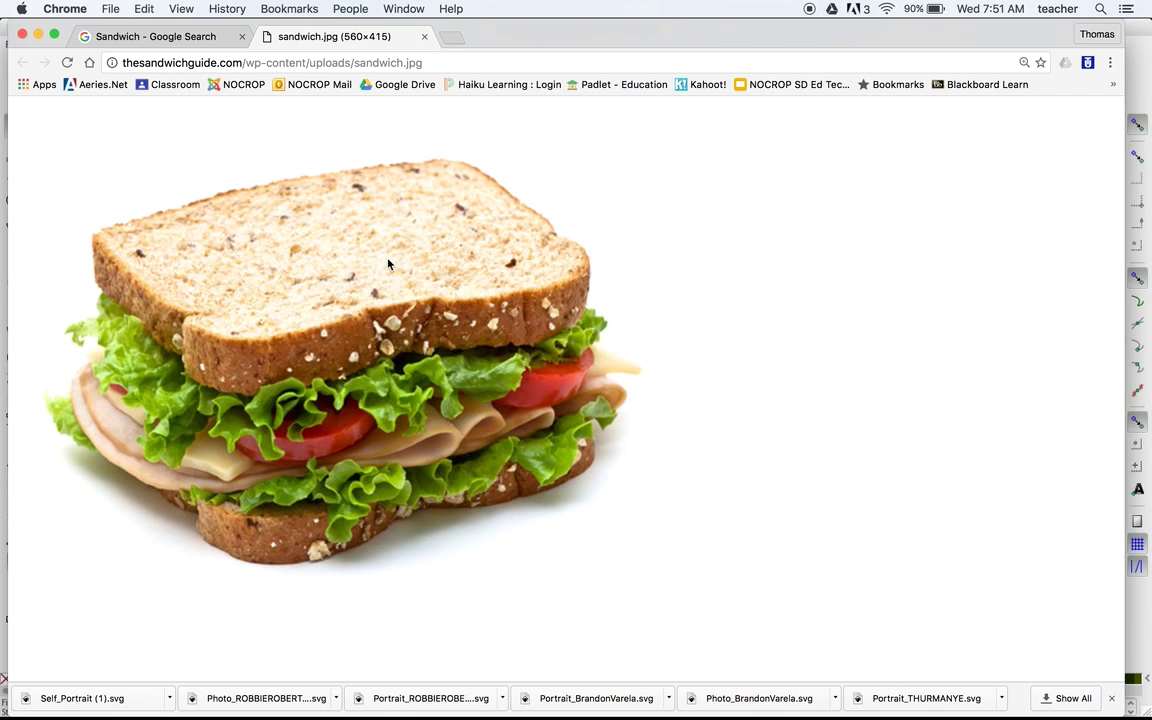
# Switch to Illustrator and create a landscape Letter document, 11 by 8.5 in with 0.125 in bleed, named Lastname_Initial_Layered Food.
pyautogui.press('super+Tab')
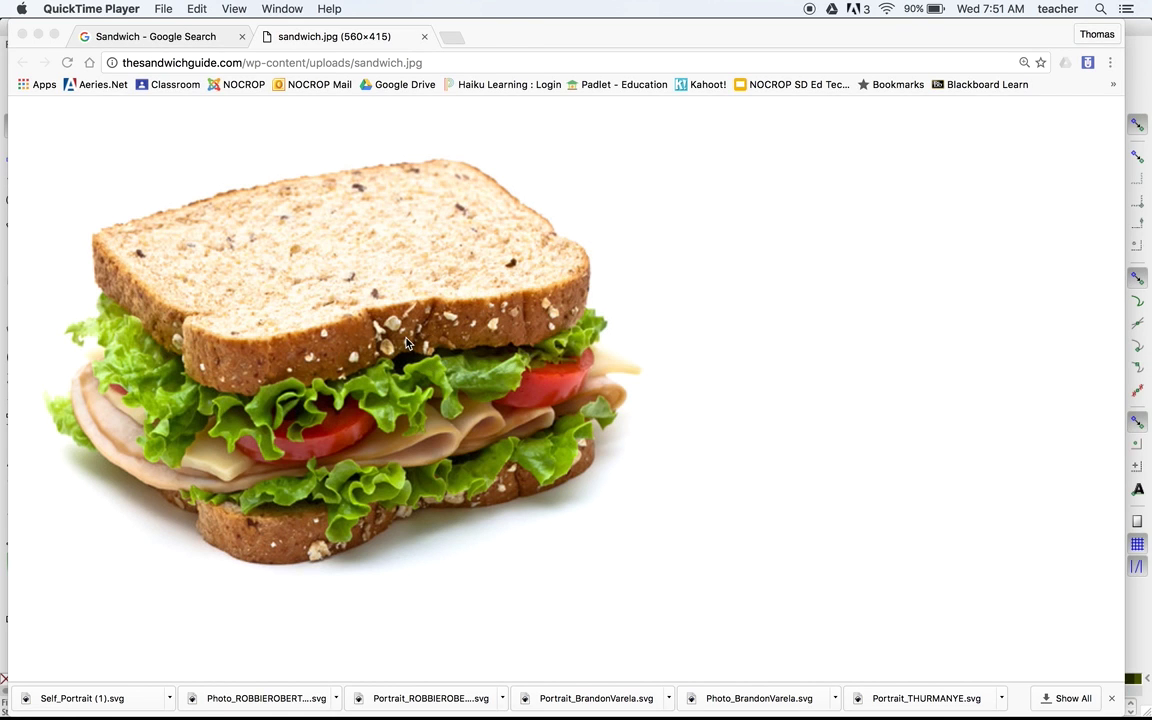
pyautogui.press('super+Tab')
pyautogui.press('super+Tab')
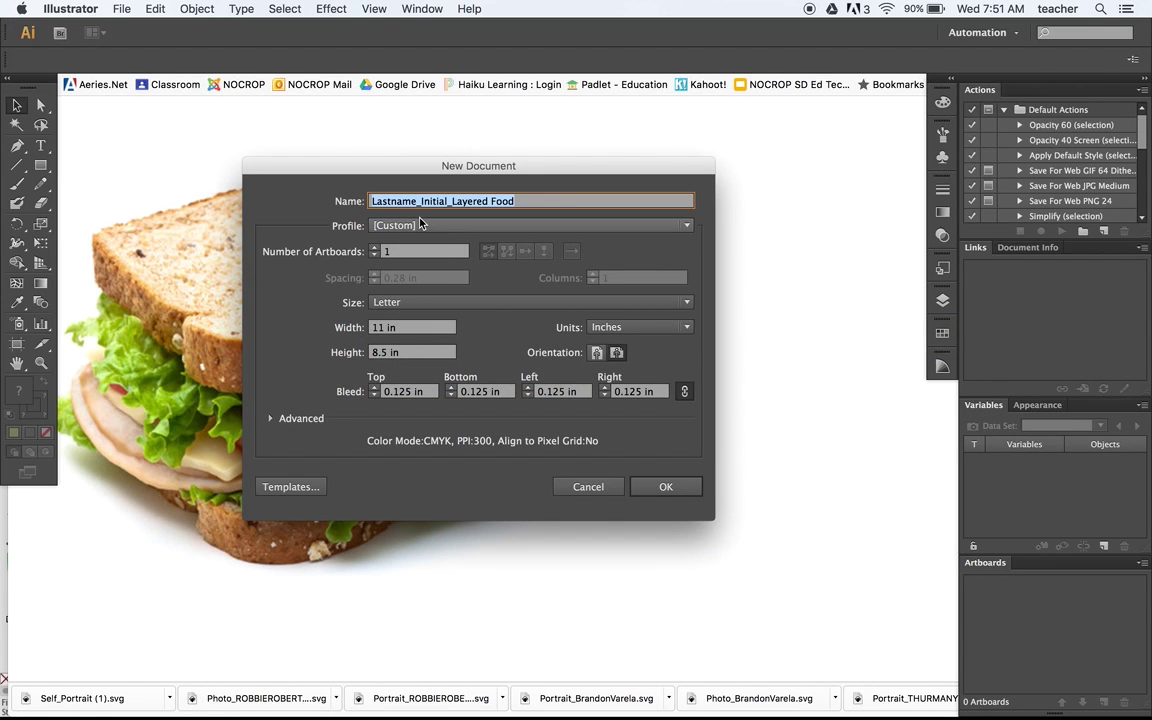
pyautogui.moveTo(420, 162); pyautogui.dragTo(457, 160)
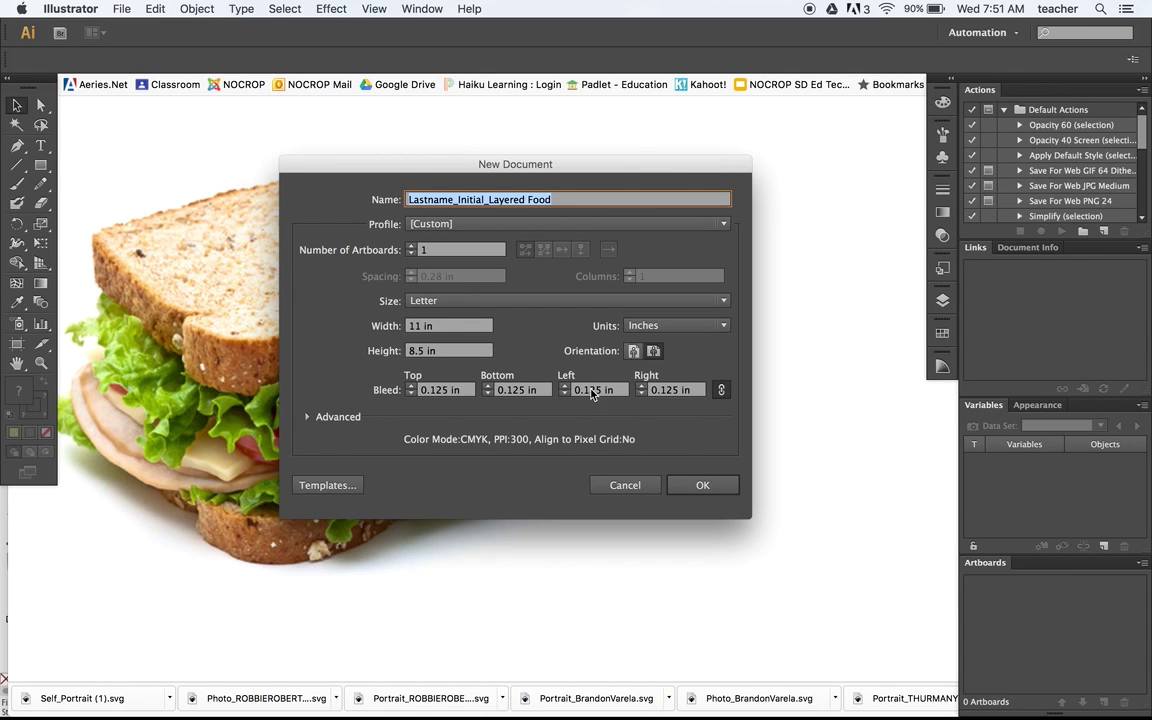
pyautogui.click(704, 488)
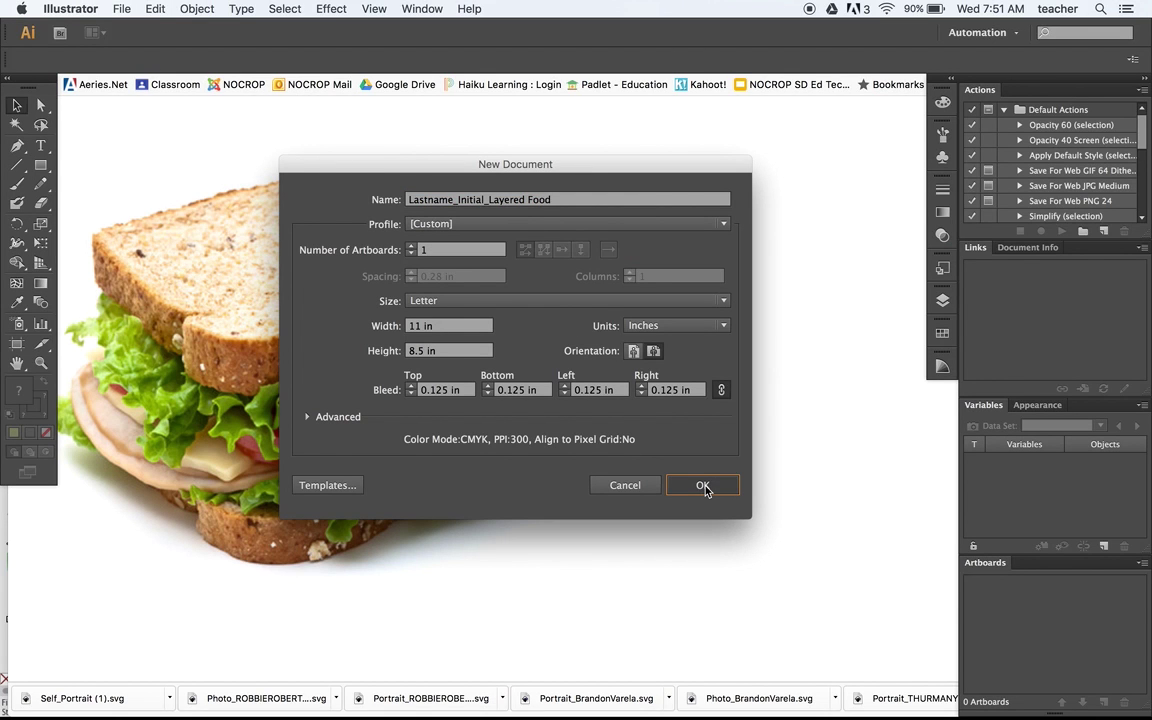
# Paste the sandwich photo and enlarge it proportionally from its center until it nearly fills the artboard.
pyautogui.press('super+v')
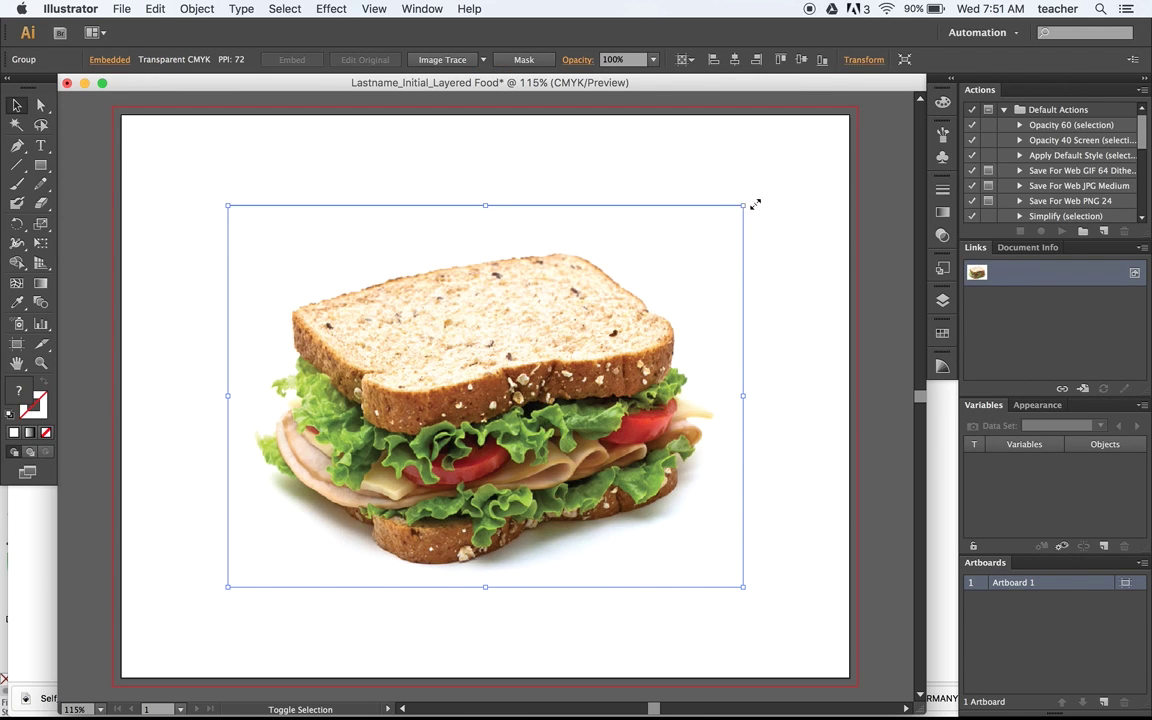
pyautogui.moveTo(755, 204); pyautogui.dragTo(856, 145)
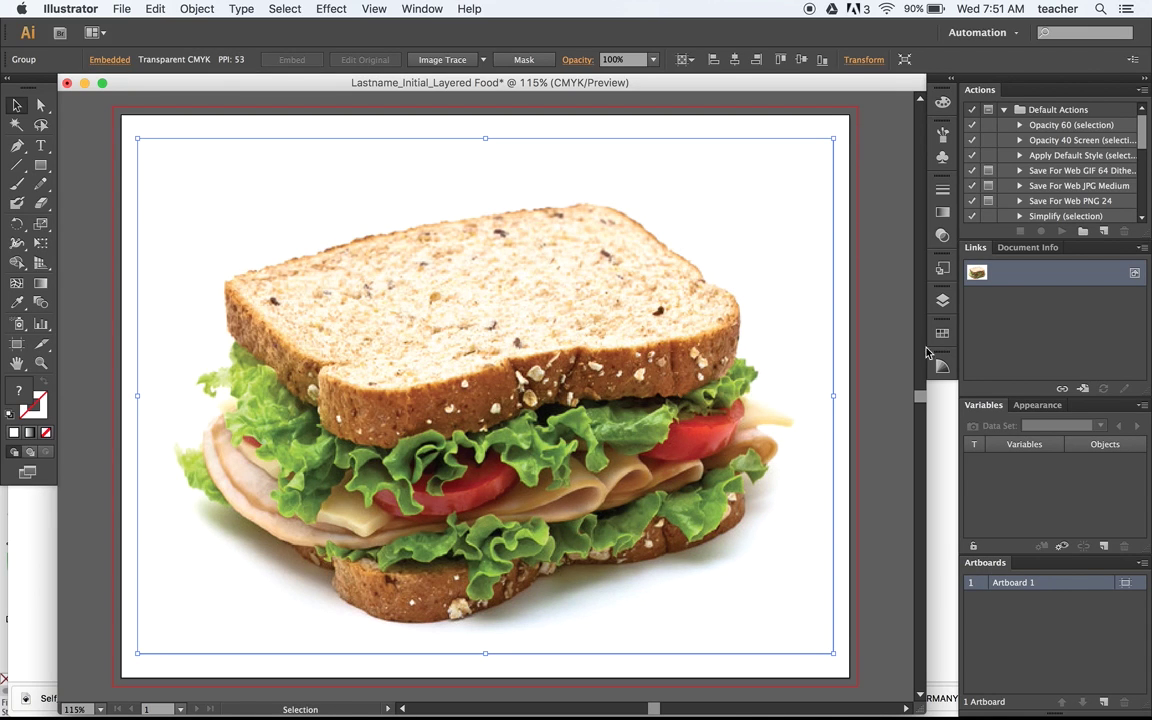
# Rename the photo's layer Original Photo and make it a template layer.
pyautogui.click(941, 303)
pyautogui.moveTo(797, 292); pyautogui.dragTo(572, 206)
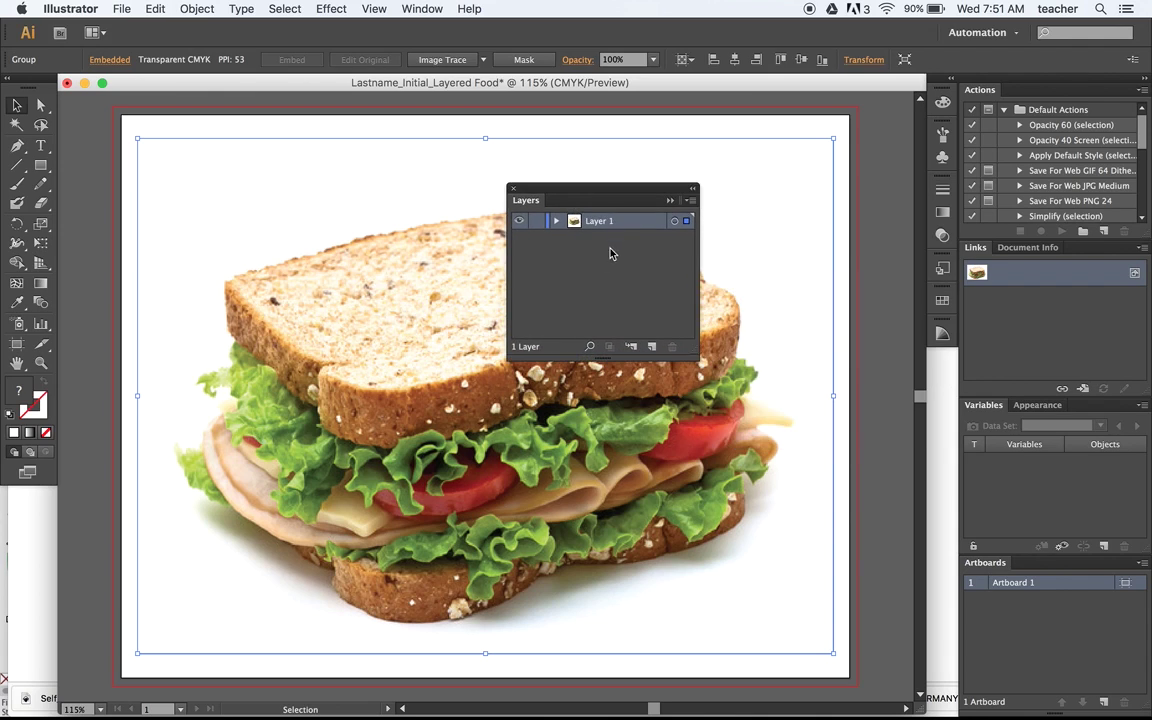
pyautogui.doubleClick(609, 222)
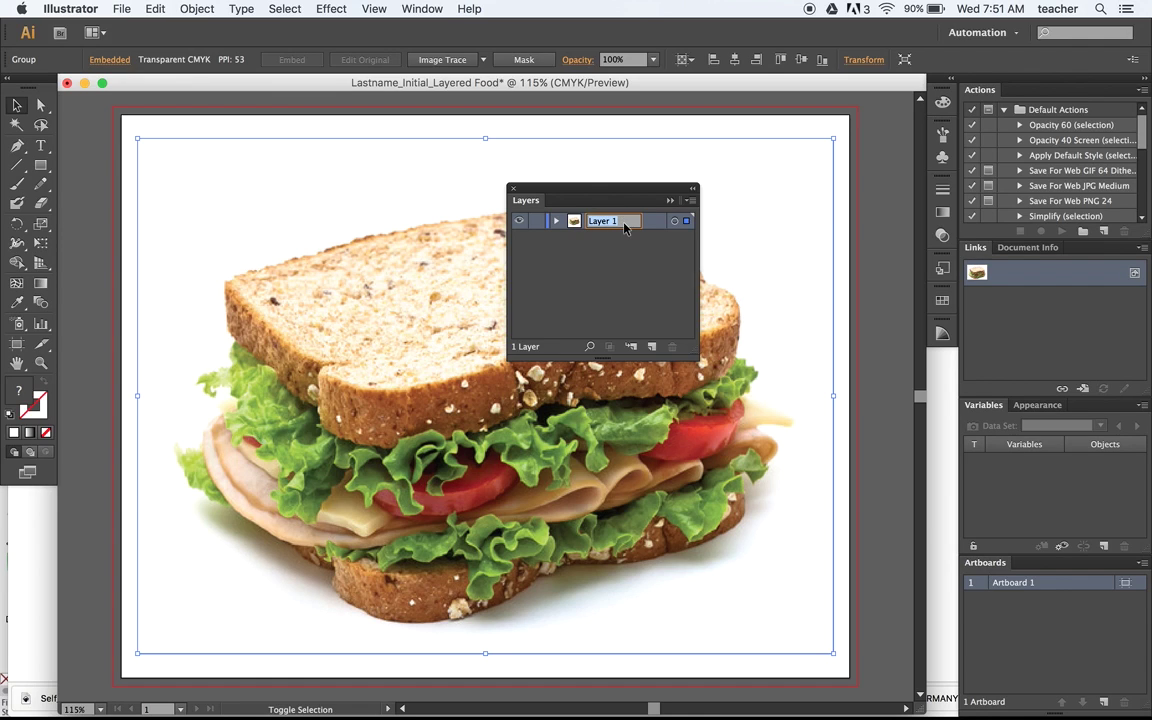
pyautogui.write('Original Photo')
pyautogui.press('Return')
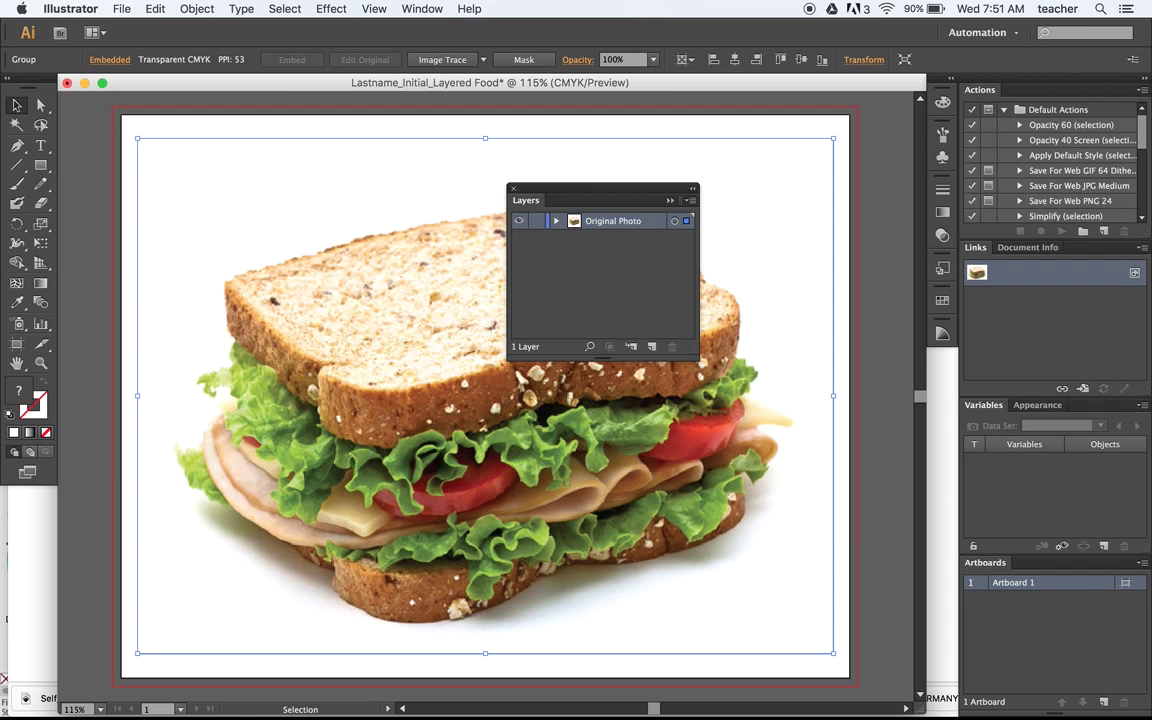
pyautogui.click(693, 204)
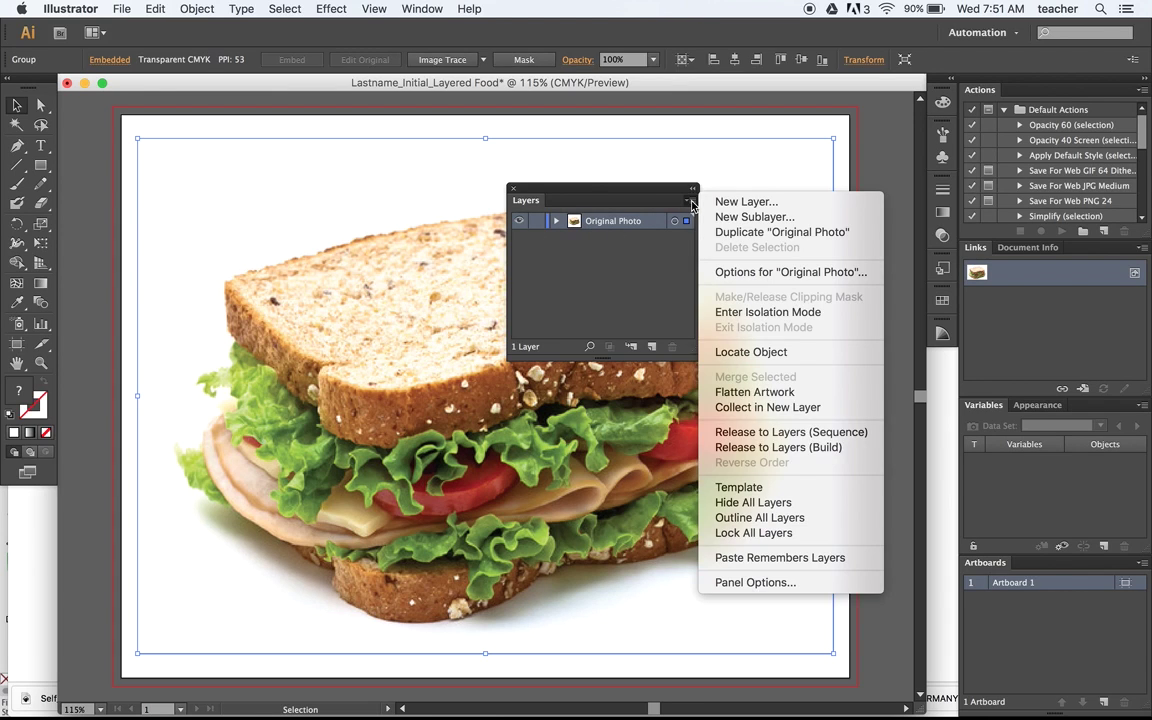
pyautogui.click(748, 488)
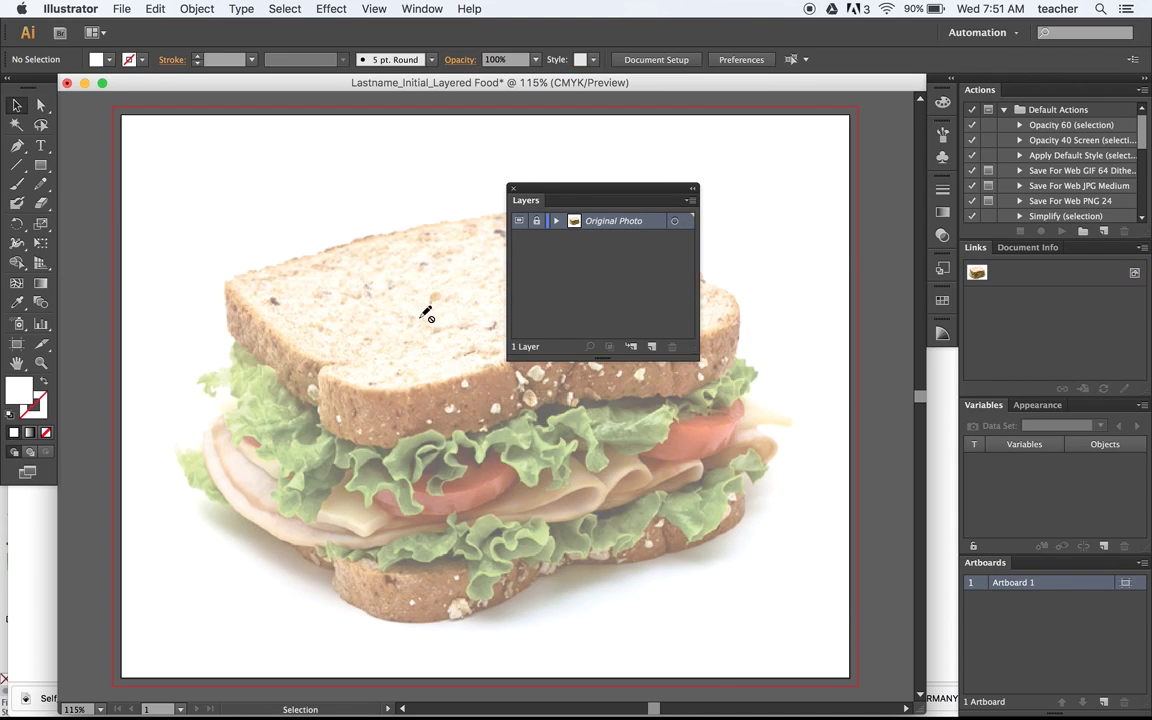
# Add a new layer above the template and name it Lower bread.
pyautogui.click(652, 347)
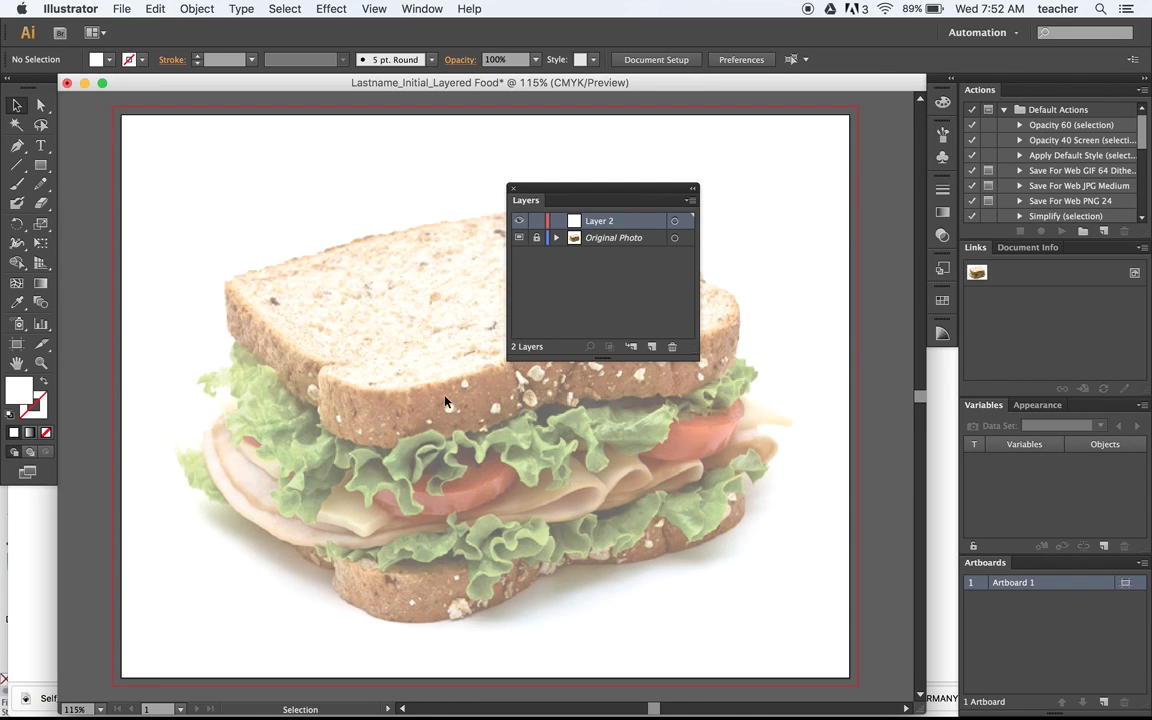
pyautogui.doubleClick(603, 222)
pyautogui.write('Low')
pyautogui.press('Return')
# With the Pen tool, trace the lower bread's bottom outline from the sandwich's left side around to the tomato on the right.
pyautogui.click(17, 145)
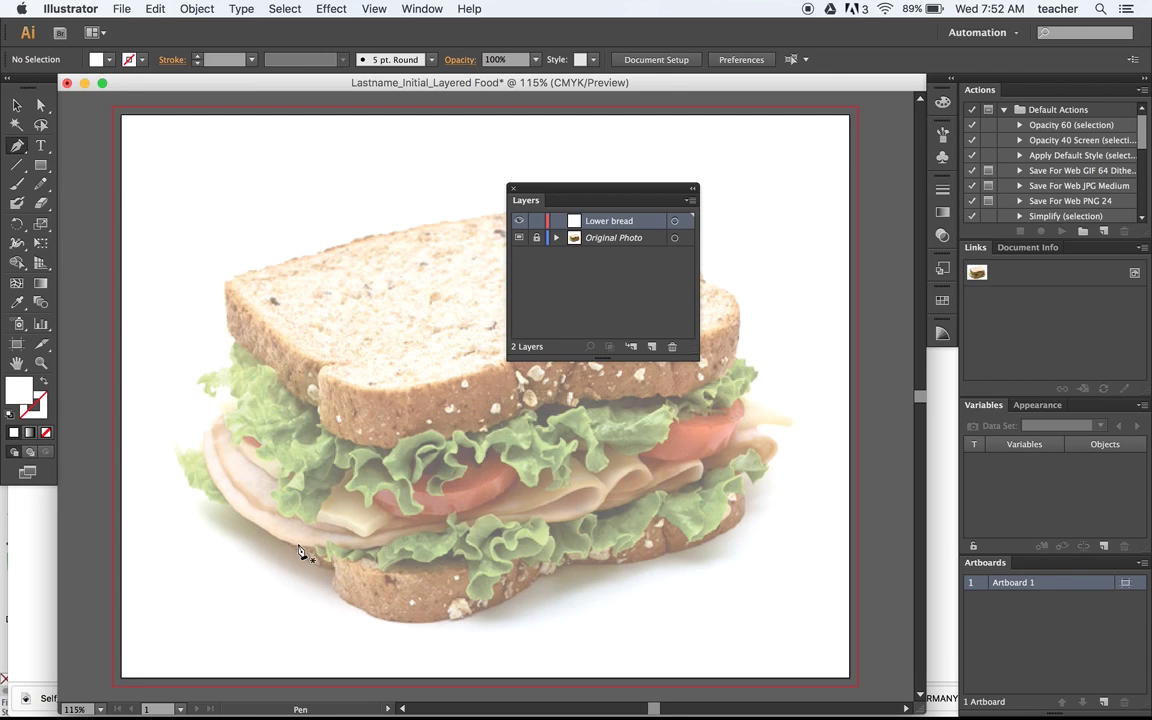
pyautogui.click(220, 441)
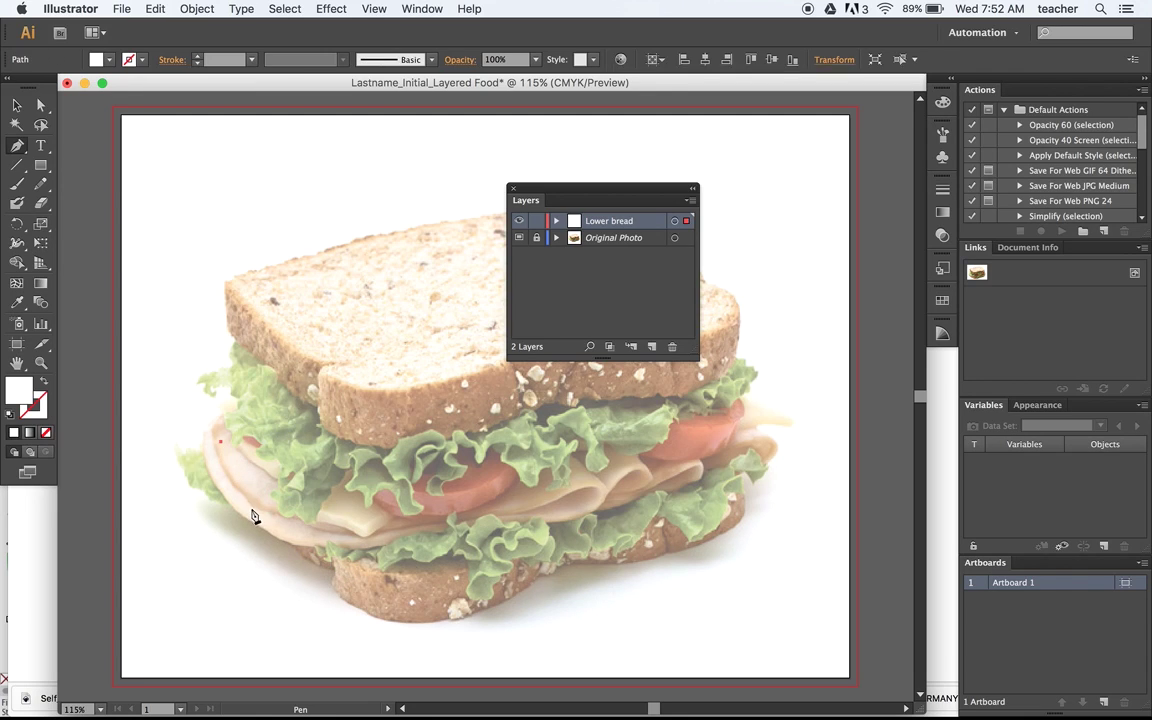
pyautogui.click(222, 490)
pyautogui.moveTo(280, 528); pyautogui.dragTo(319, 564)
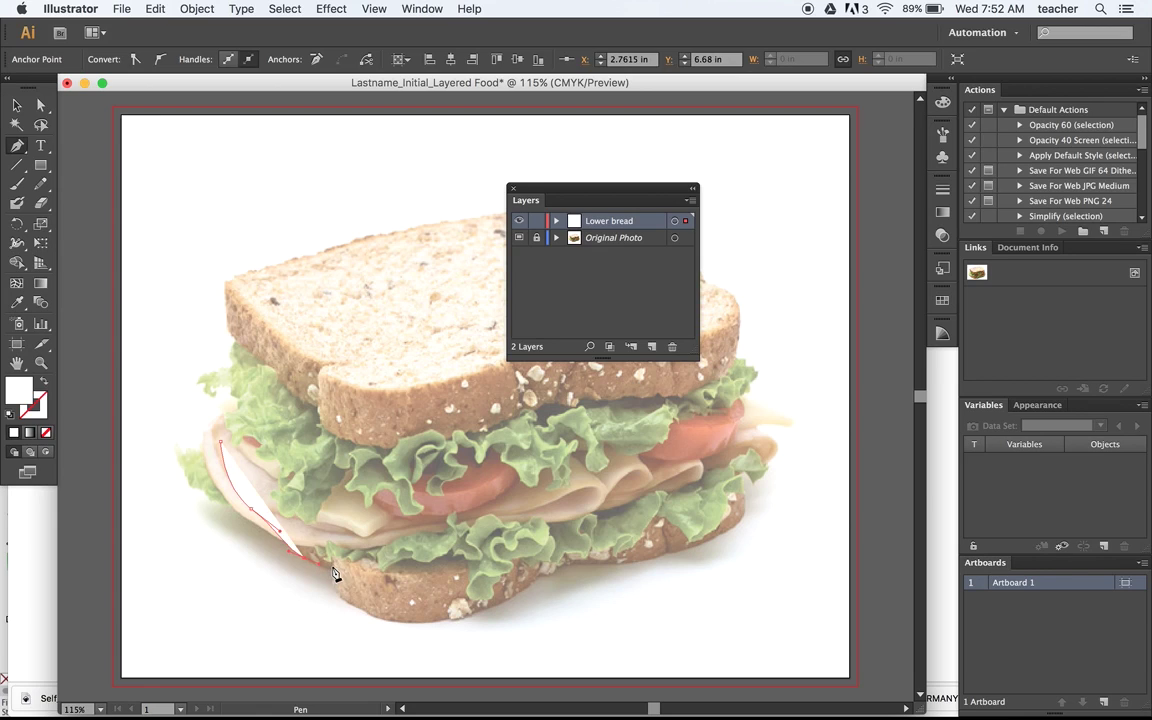
pyautogui.click(334, 569)
pyautogui.click(334, 572)
pyautogui.click(353, 605)
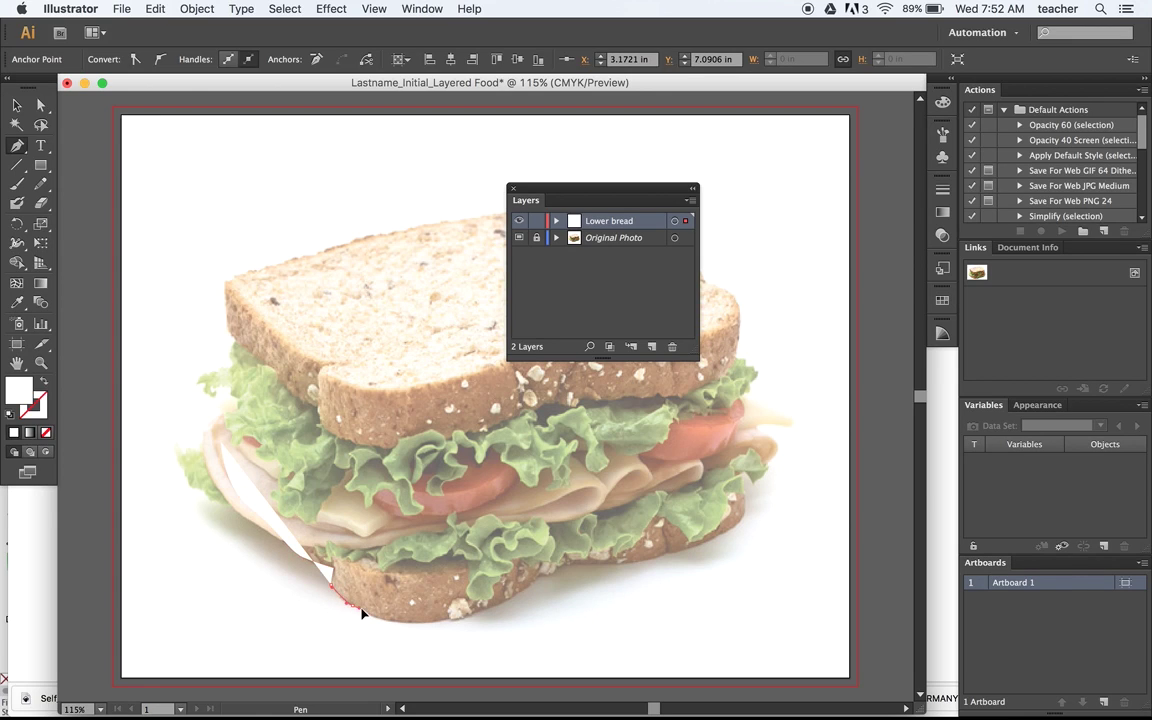
pyautogui.click(451, 618)
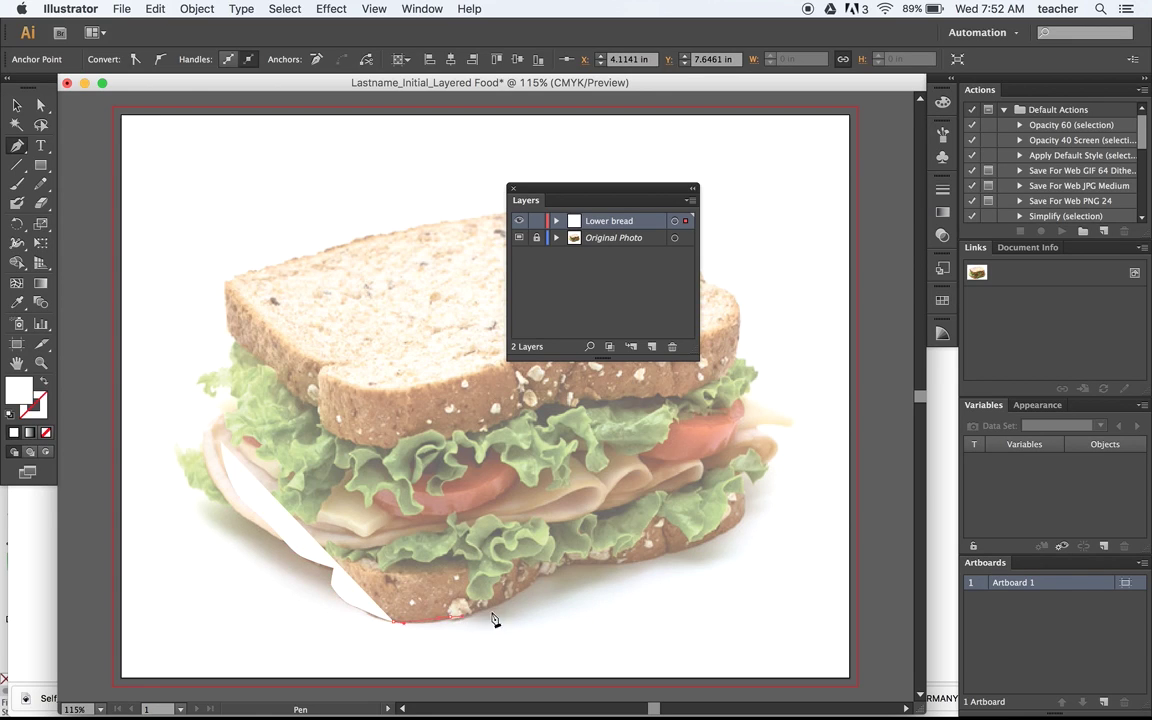
pyautogui.click(510, 598)
pyautogui.click(547, 572)
pyautogui.click(576, 563)
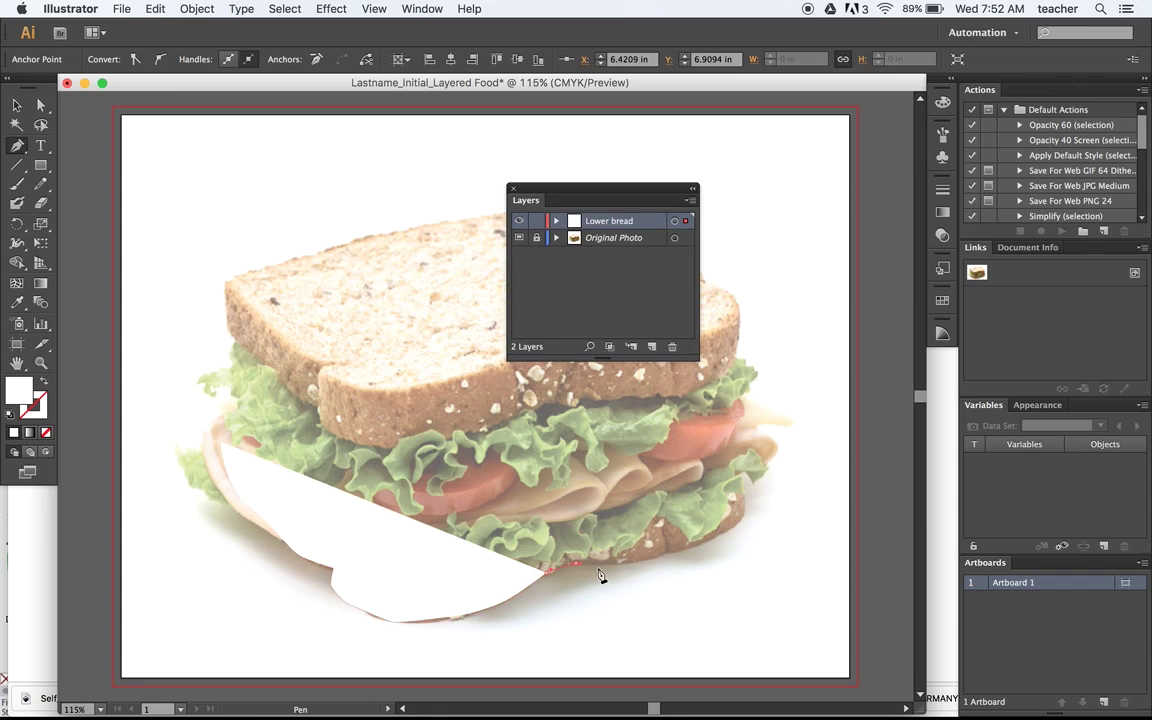
pyautogui.moveTo(665, 550); pyautogui.dragTo(743, 486)
pyautogui.moveTo(731, 433); pyautogui.dragTo(722, 421)
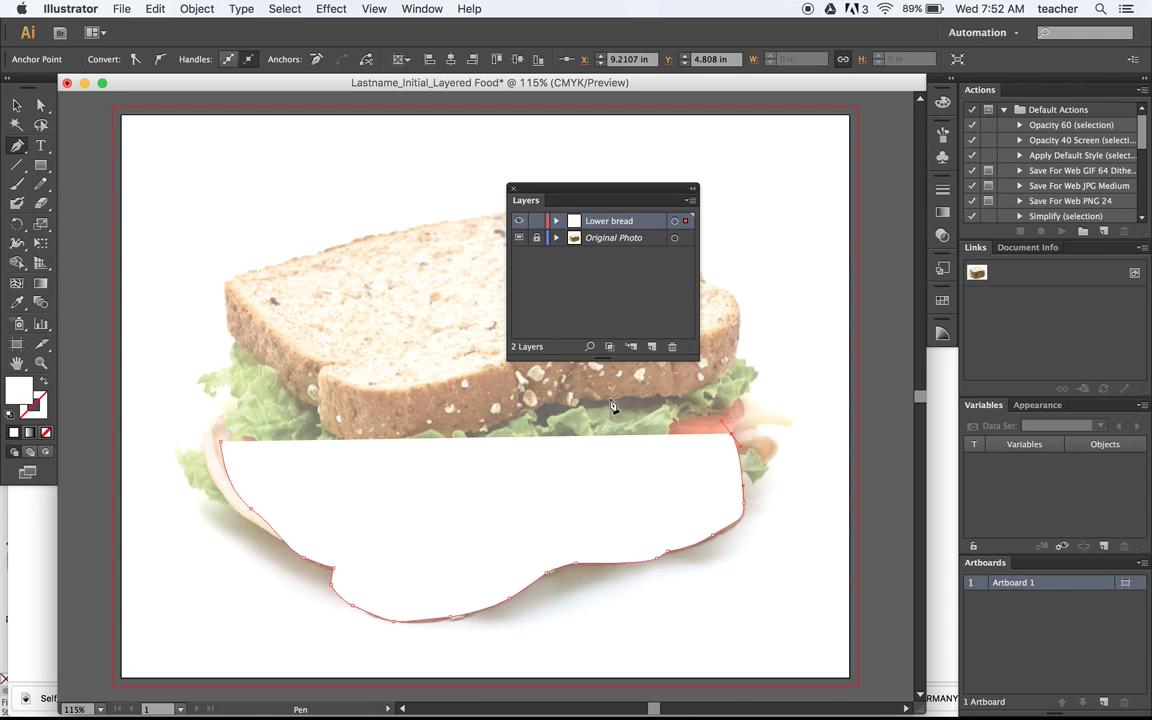
# Continue the path in an arch over the middle of the sandwich and close it at its starting point.
pyautogui.scroll(4, 527, 404)
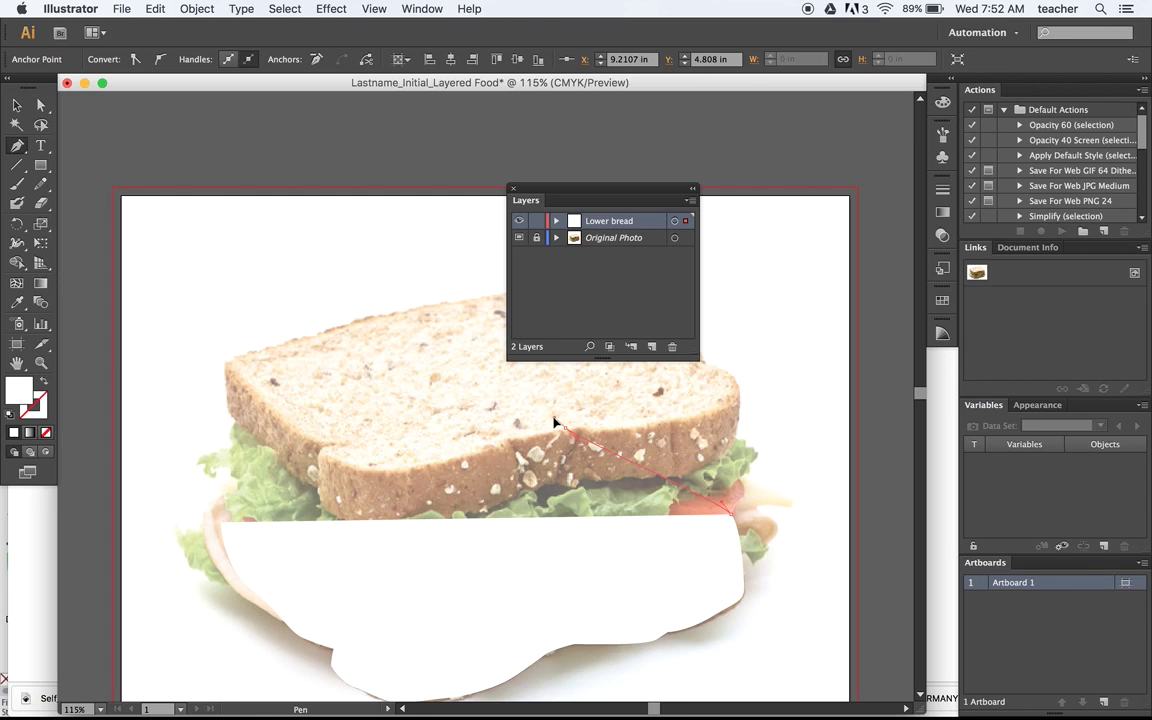
pyautogui.moveTo(554, 417); pyautogui.dragTo(552, 417)
pyautogui.moveTo(389, 445); pyautogui.dragTo(312, 474)
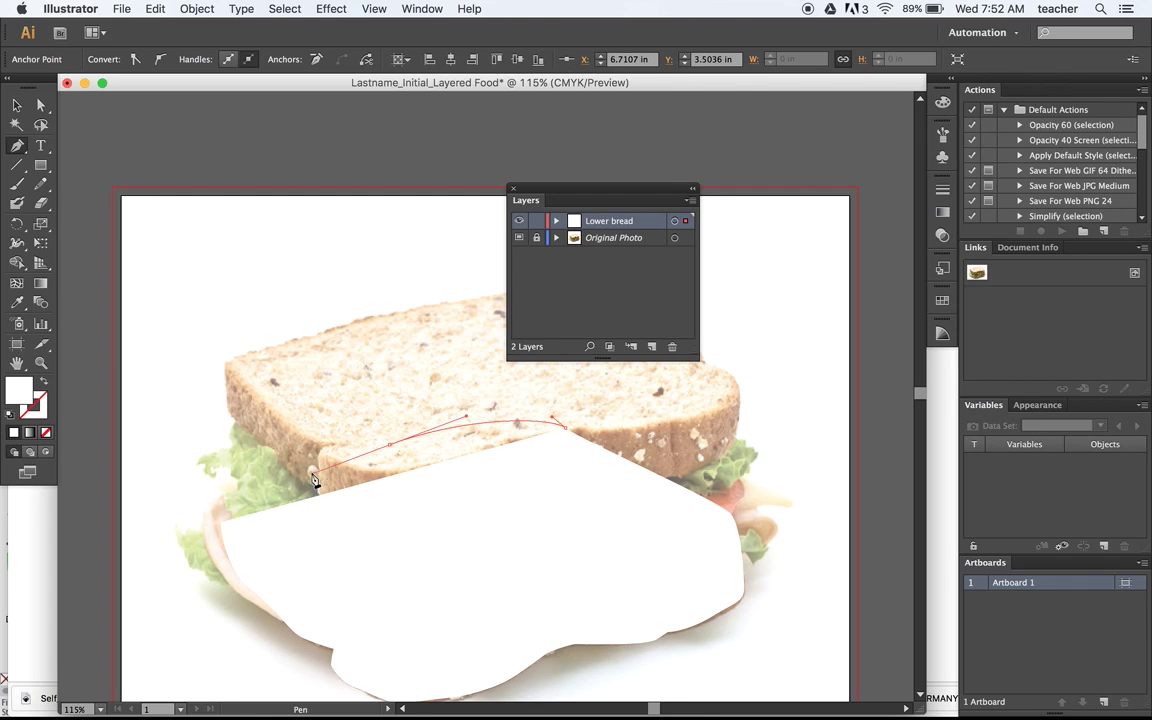
pyautogui.click(220, 497)
pyautogui.click(219, 524)
# Move the traced lower bread shape to the right, largely clear of the sandwich photo.
pyautogui.click(14, 106)
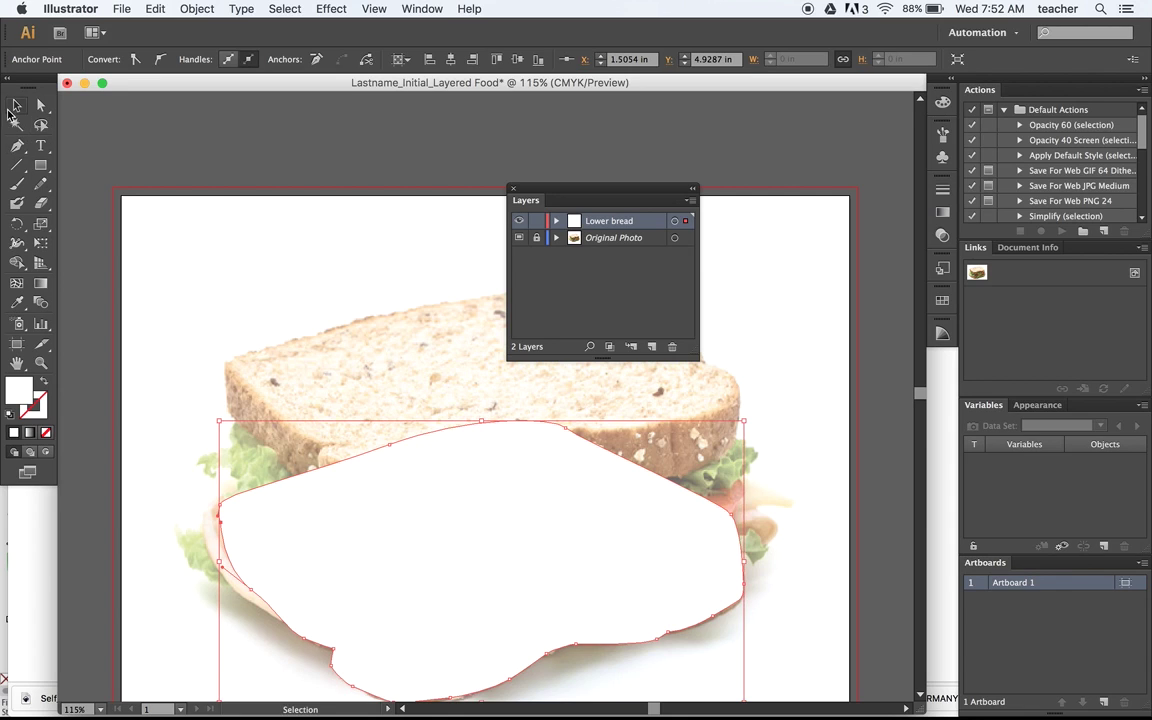
pyautogui.moveTo(300, 572); pyautogui.dragTo(680, 535)
pyautogui.moveTo(552, 629); pyautogui.dragTo(471, 536)
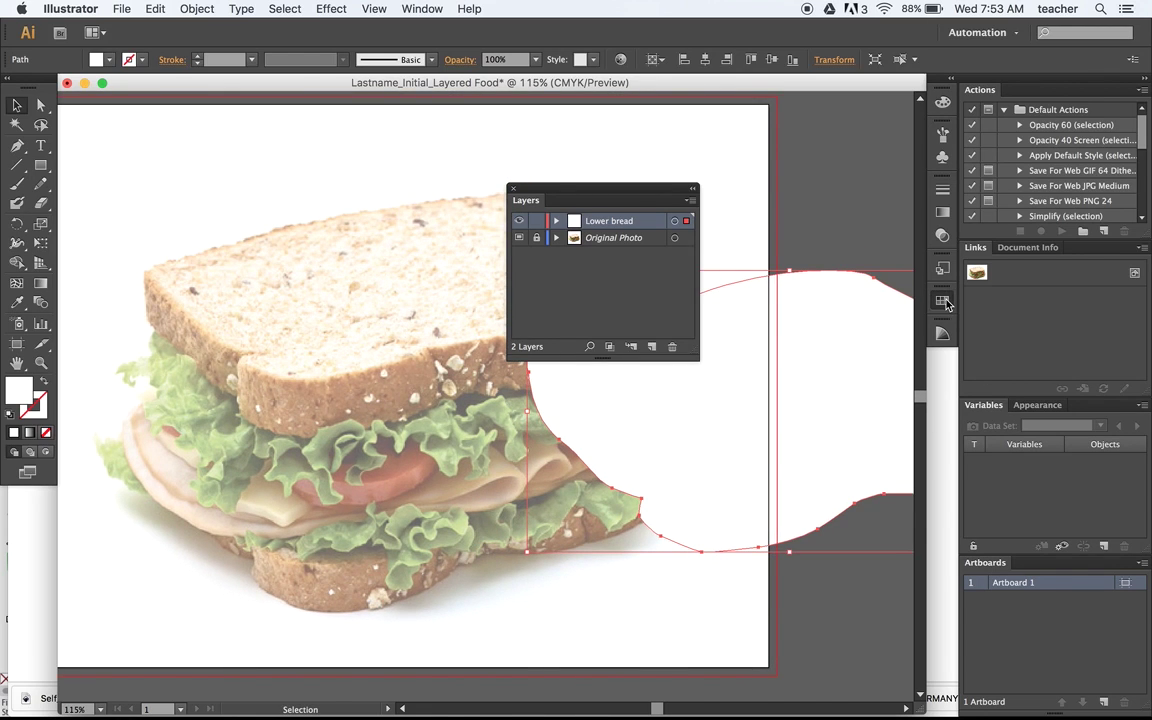
# Show the color swatches and place them beside the sandwich's left edge.
pyautogui.click(942, 300)
pyautogui.moveTo(727, 284); pyautogui.dragTo(119, 294)
pyautogui.hscroll(-5, 318, 418)
pyautogui.scroll(2, 318, 418)
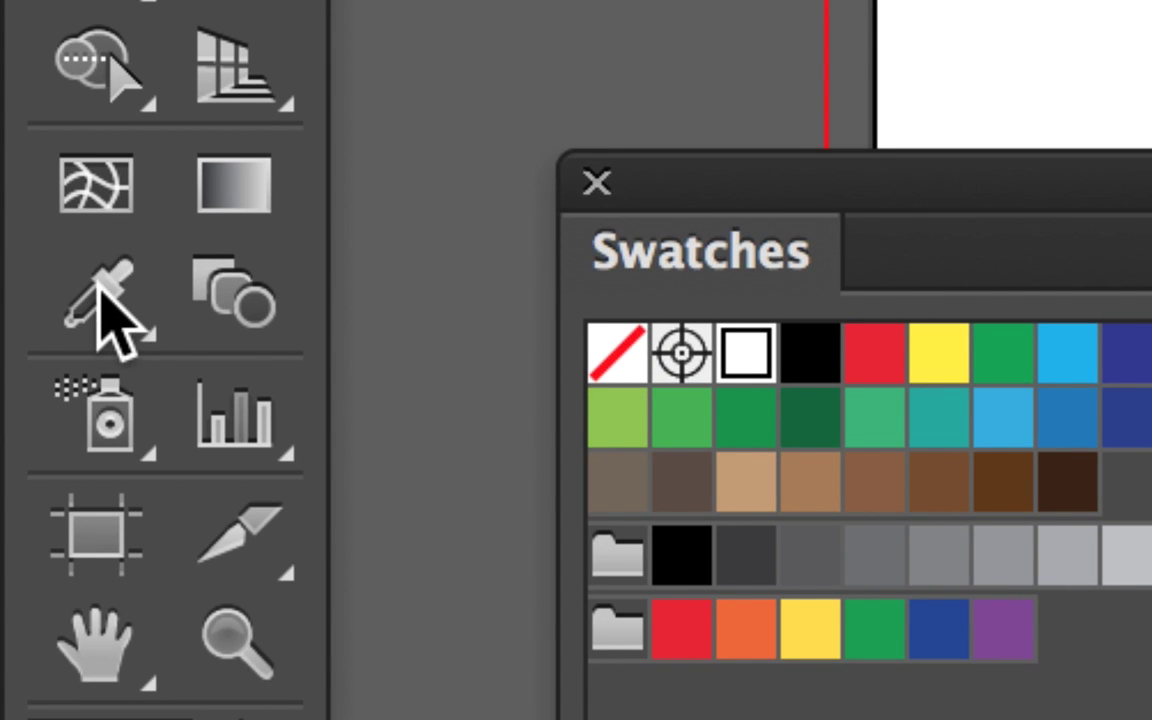
# Set the Eyedropper's raster sample size to 3 x 3 Average and fill the shape with brown sampled from the bottom crust.
pyautogui.click(95, 287)
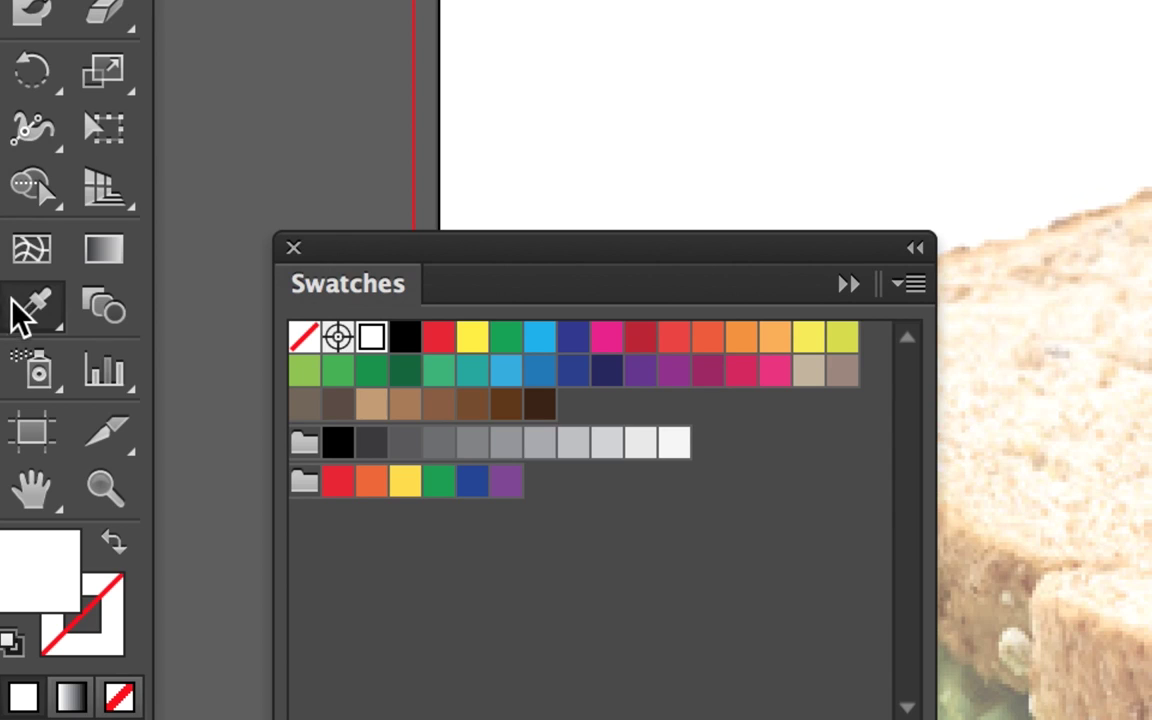
pyautogui.doubleClick(17, 304)
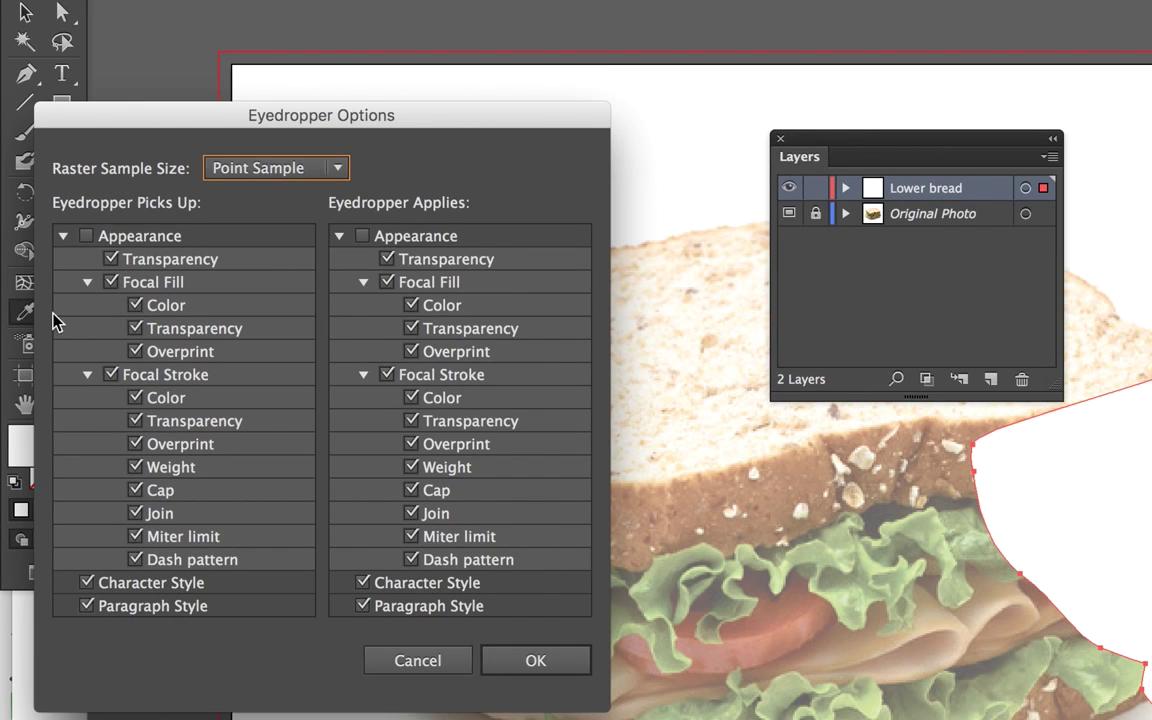
pyautogui.moveTo(249, 110); pyautogui.dragTo(356, 62)
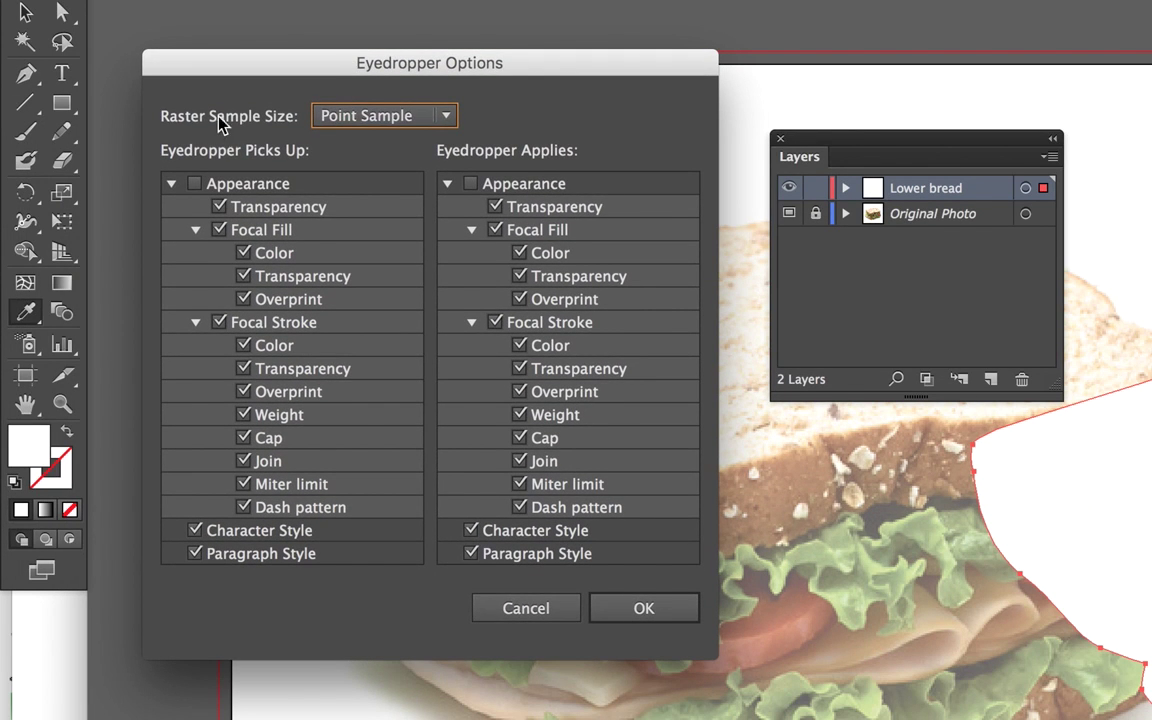
pyautogui.click(412, 117)
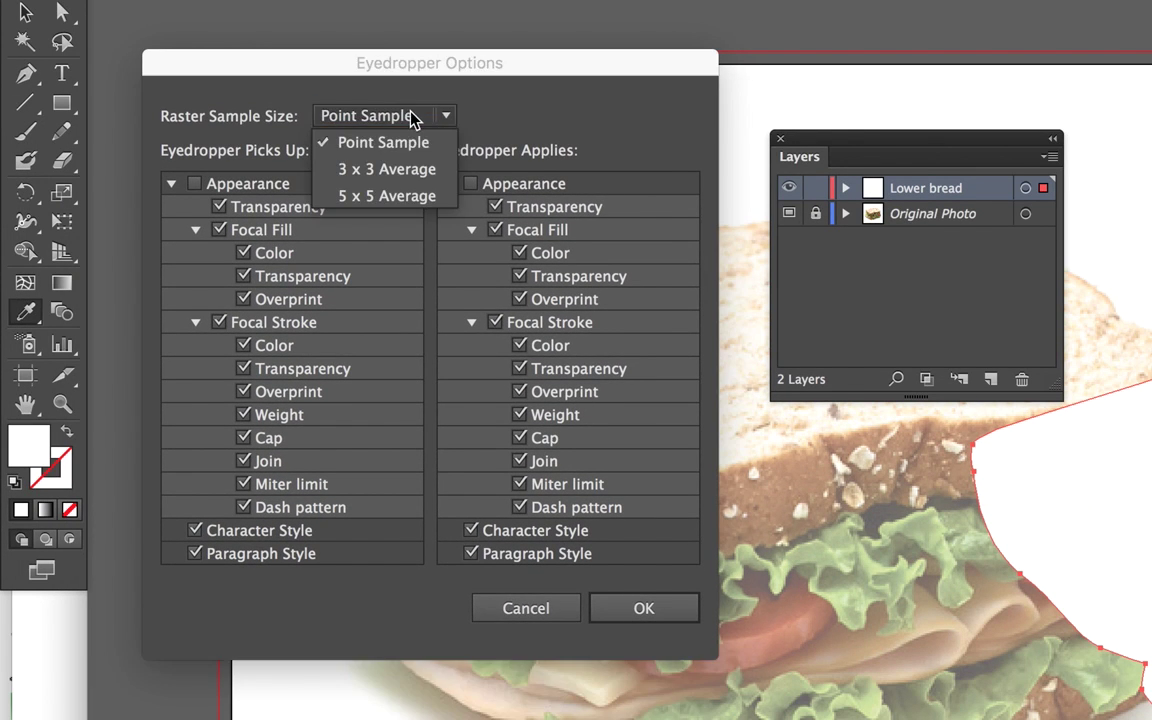
pyautogui.click(377, 170)
pyautogui.click(640, 610)
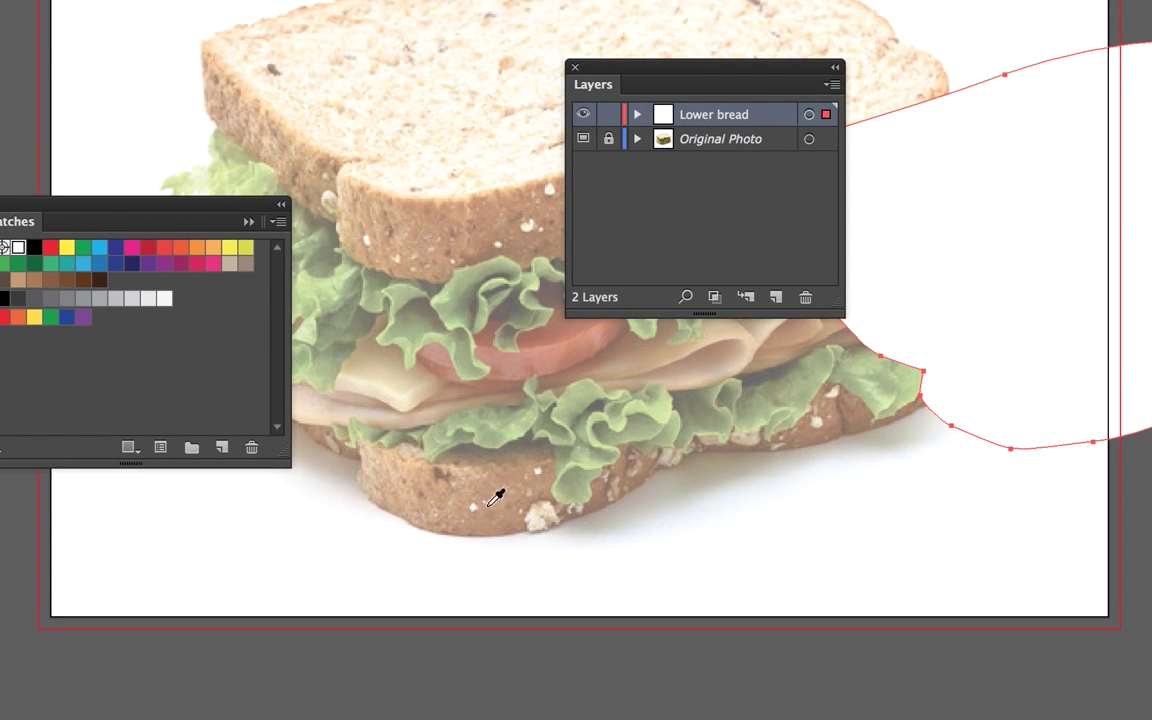
pyautogui.click(487, 476)
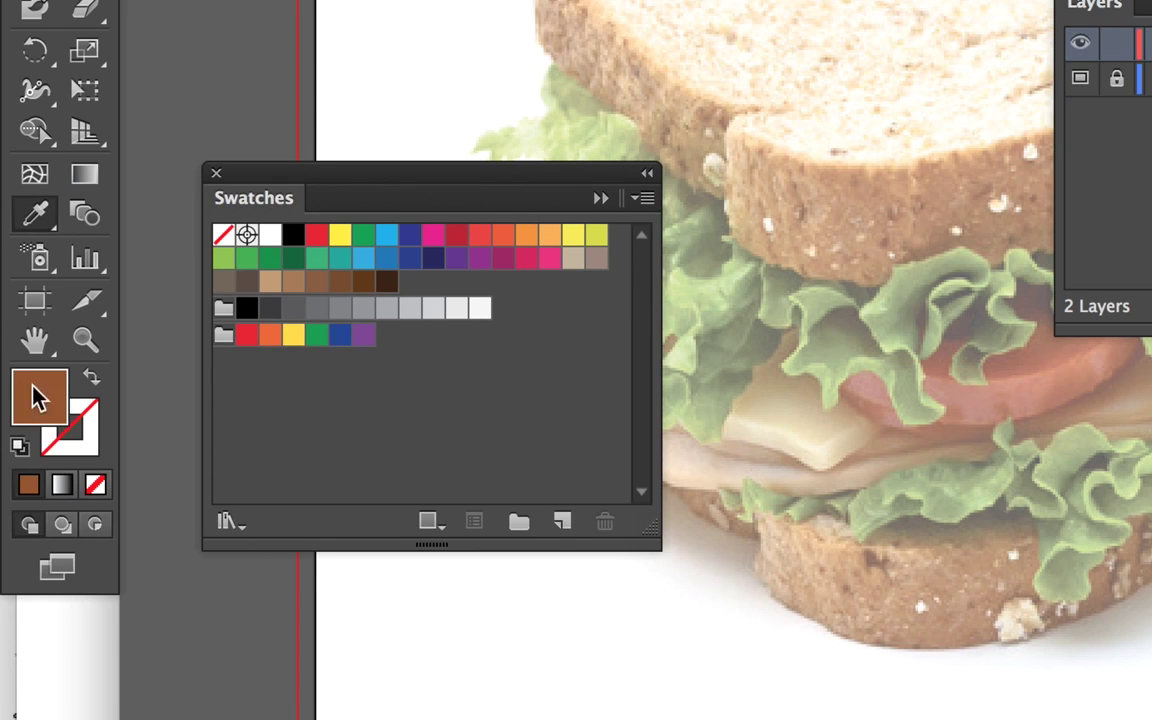
# Create a color group named Sandwich from the selected artwork.
pyautogui.click(518, 526)
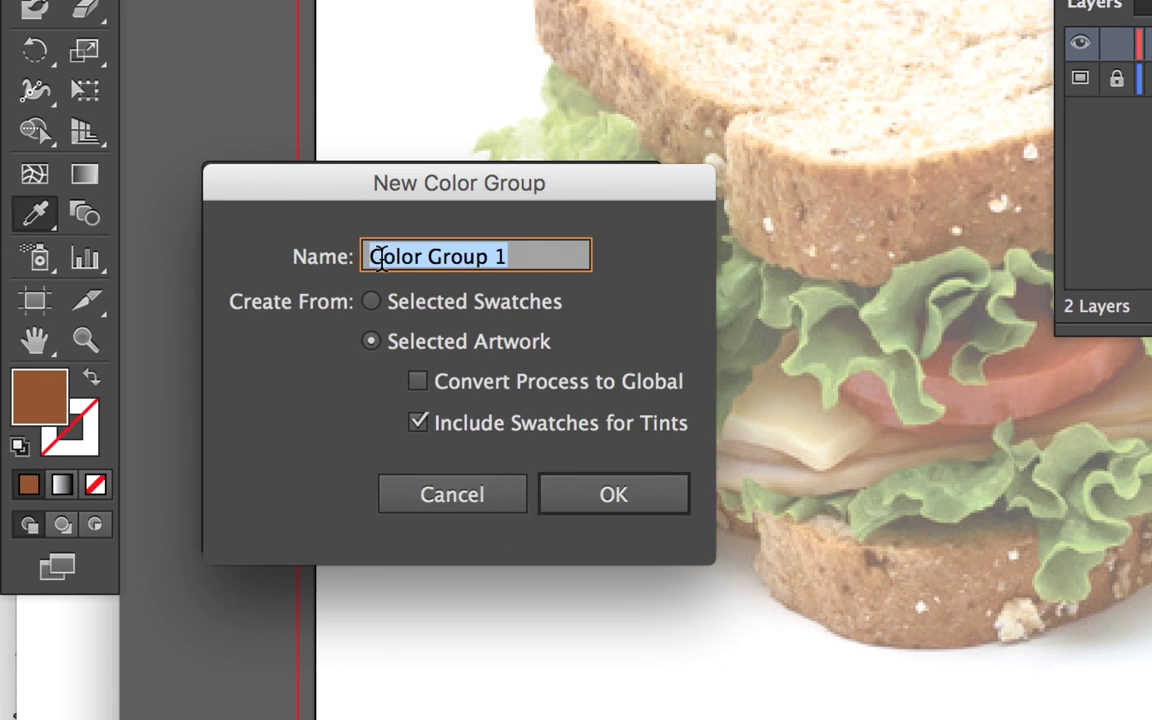
pyautogui.write('Sandwich')
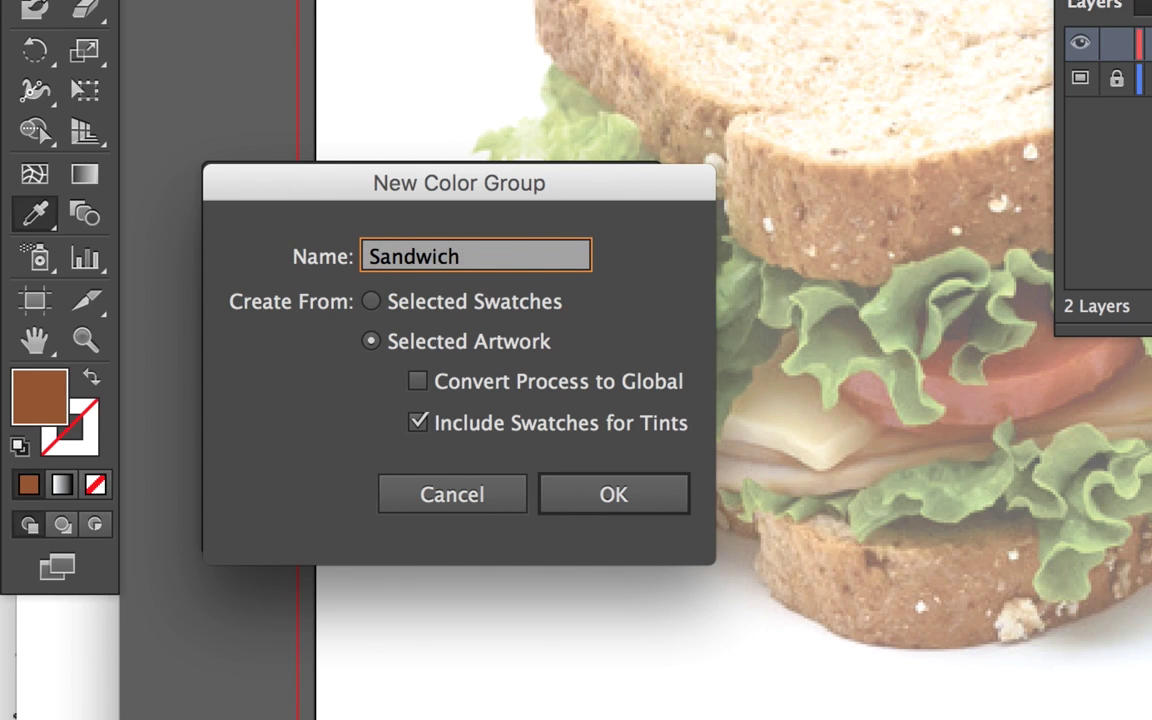
pyautogui.press('Return')
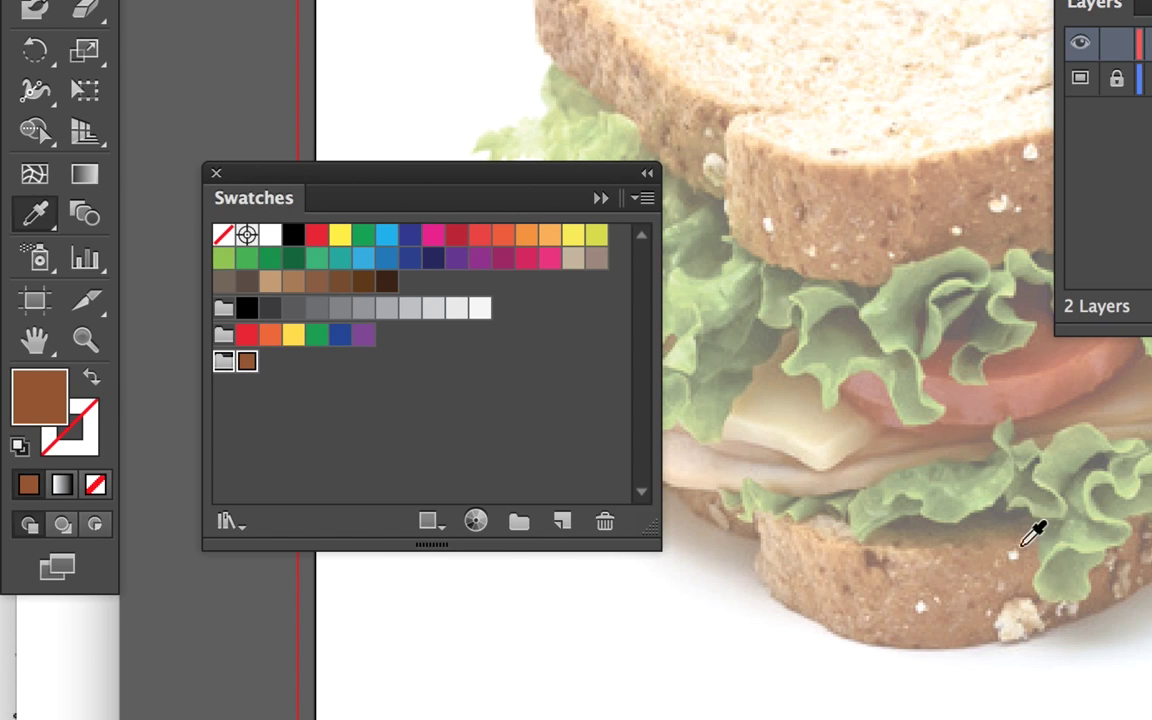
# Sample green from the lettuce, tan from the cheese and dark red from the tomato, adding each to the Sandwich color group.
pyautogui.click(921, 490)
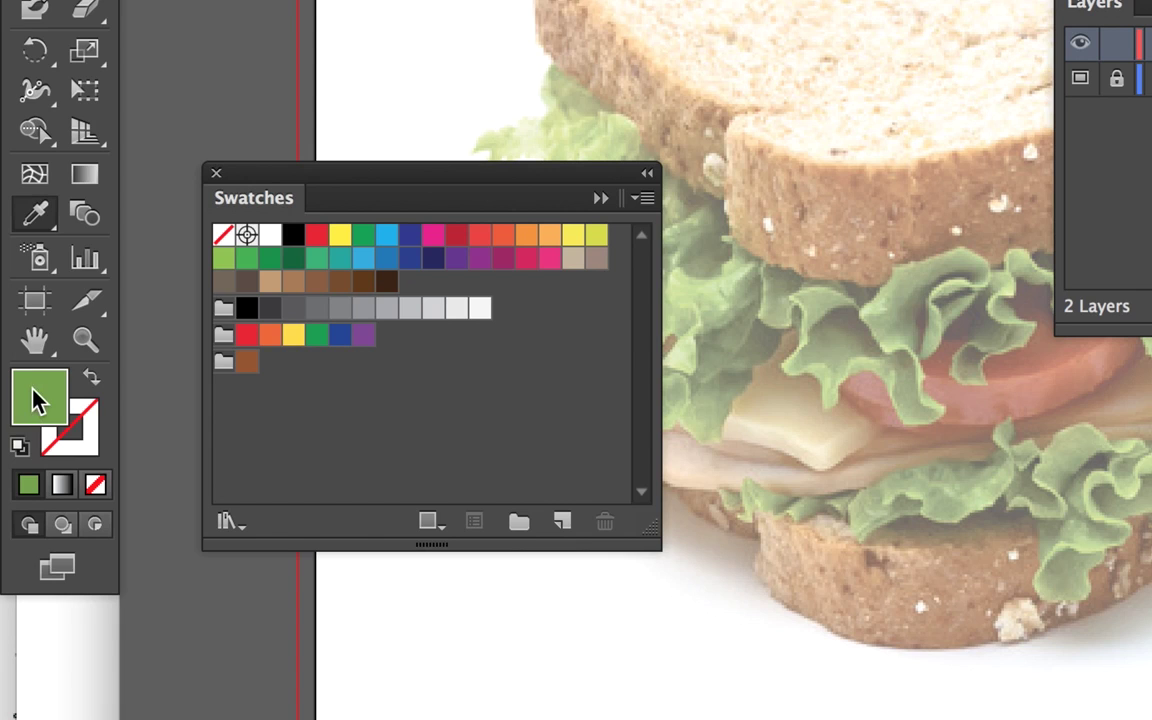
pyautogui.moveTo(33, 392); pyautogui.dragTo(224, 370)
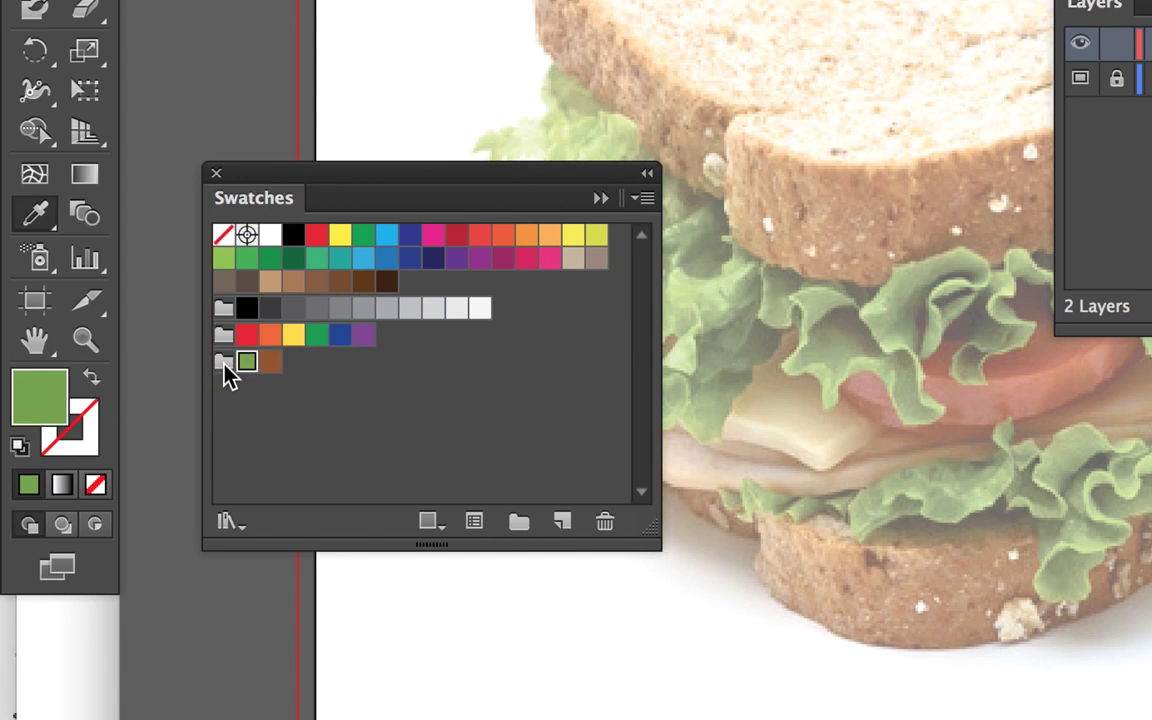
pyautogui.click(808, 405)
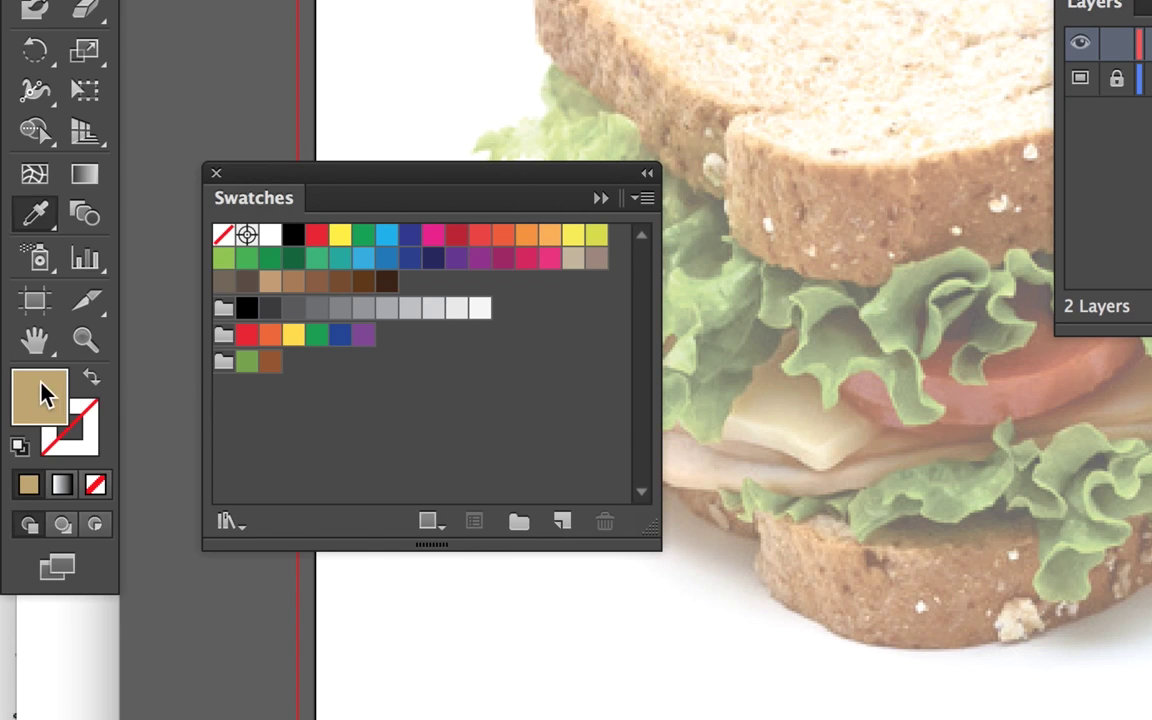
pyautogui.moveTo(40, 395); pyautogui.dragTo(232, 366)
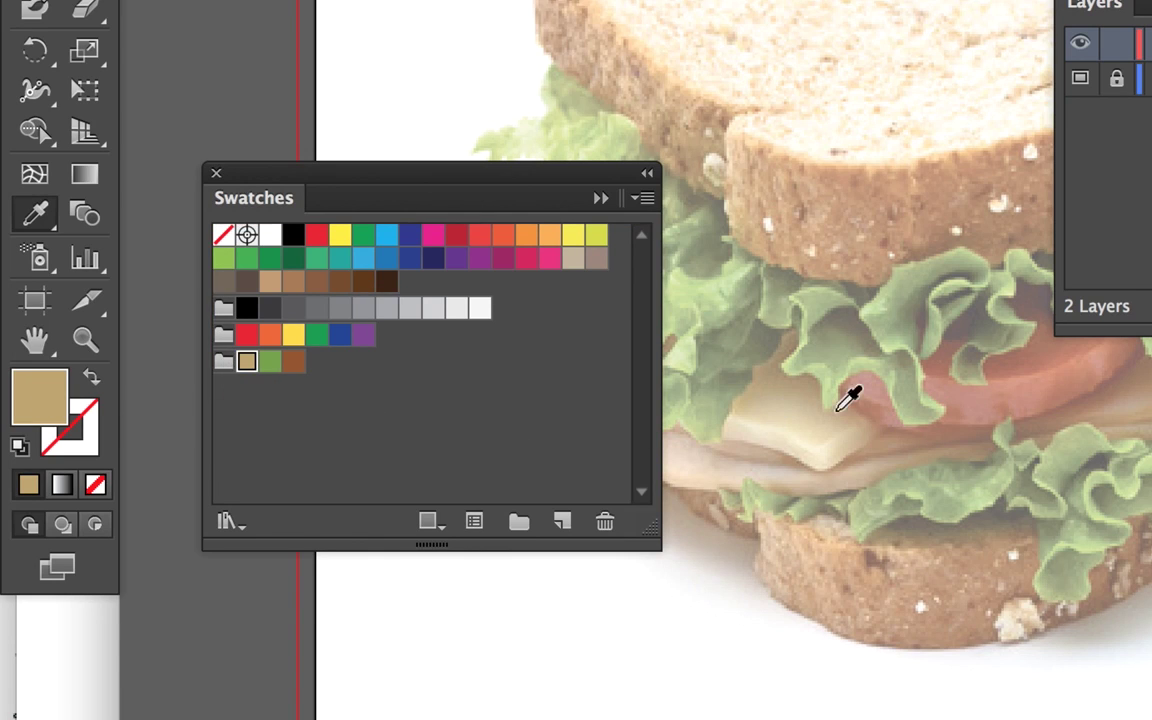
pyautogui.click(978, 398)
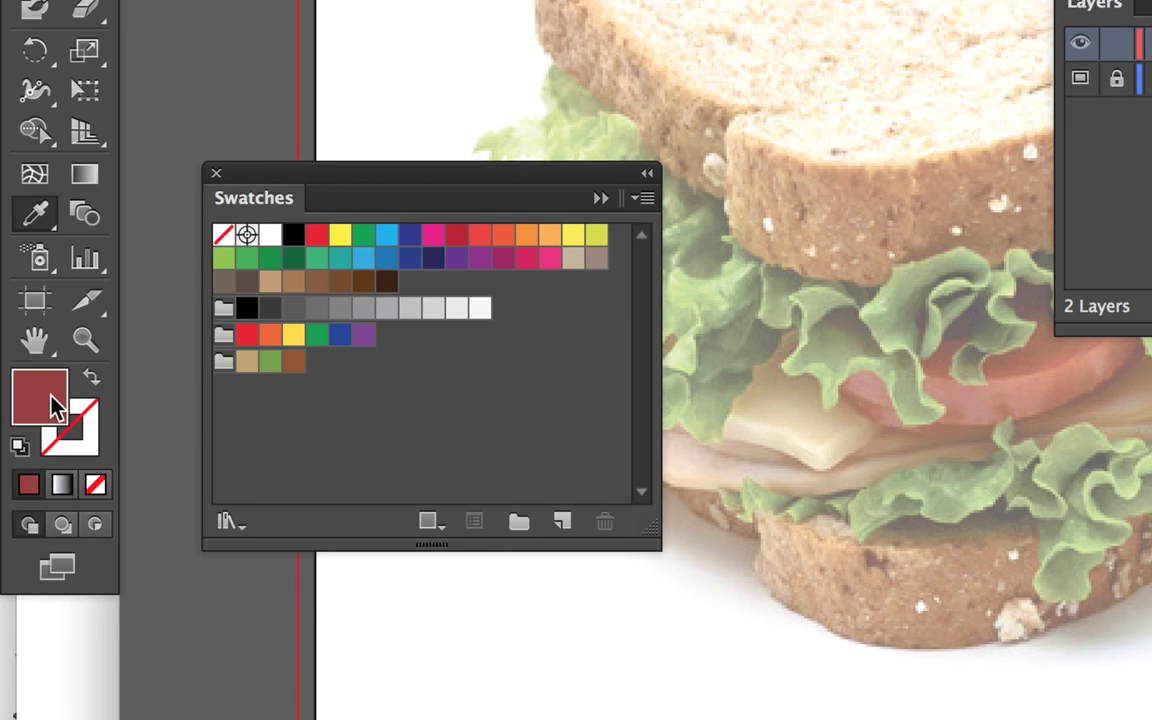
pyautogui.moveTo(50, 397); pyautogui.dragTo(243, 367)
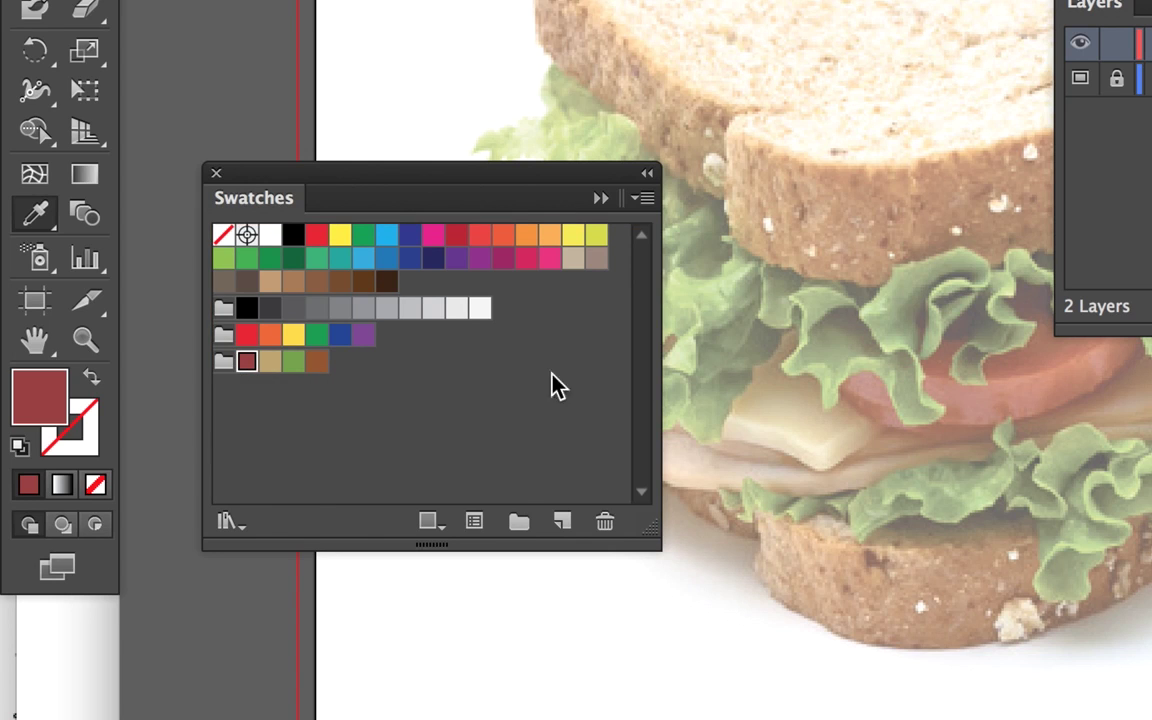
# Add cream from the bread top, dark brown from the upper crust and light green from the lettuce to the Sandwich color group.
pyautogui.click(880, 80)
pyautogui.moveTo(39, 411); pyautogui.dragTo(241, 366)
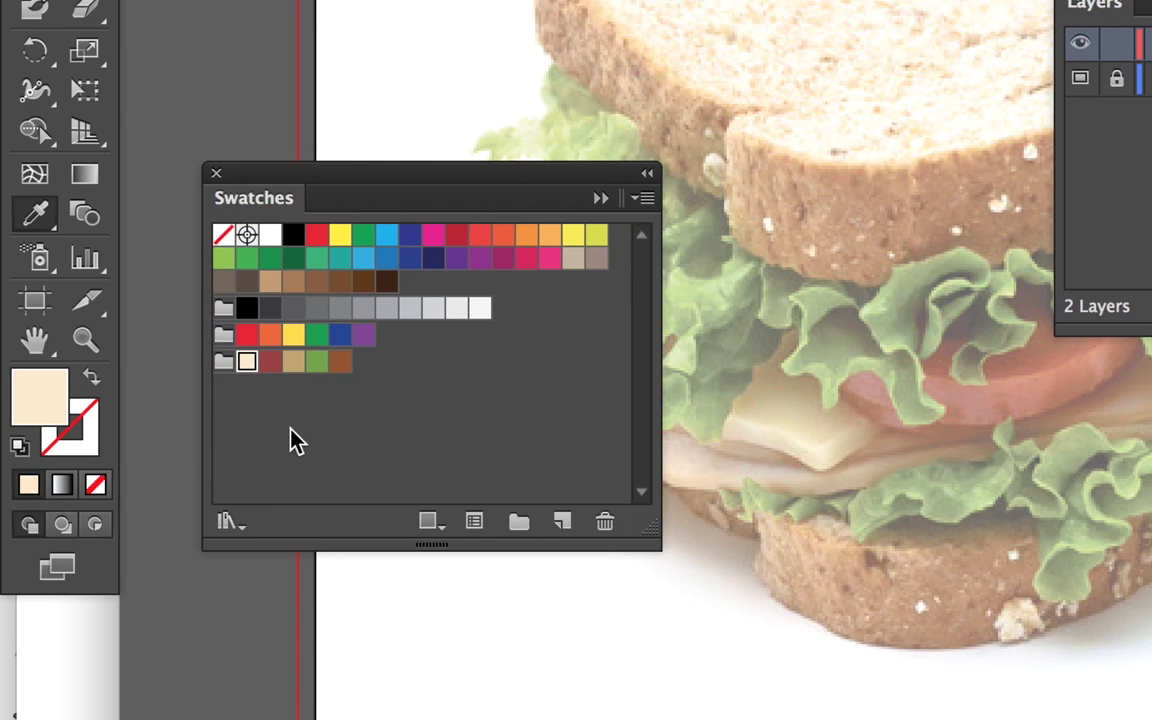
pyautogui.click(815, 197)
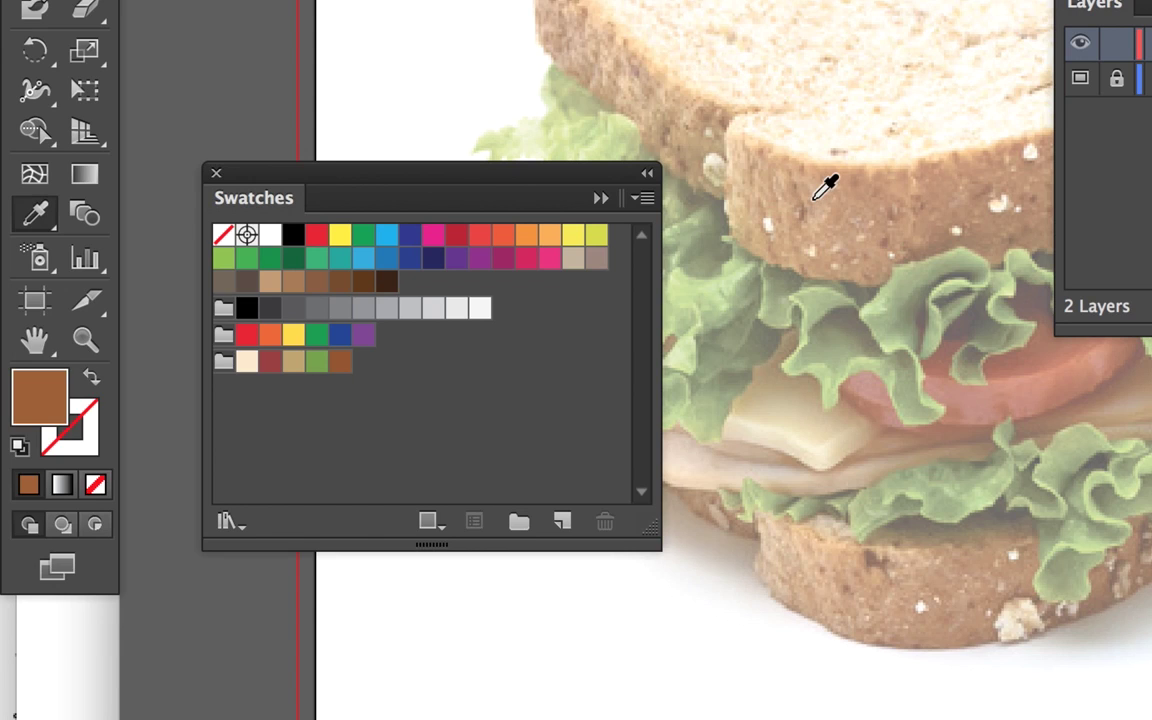
pyautogui.click(886, 200)
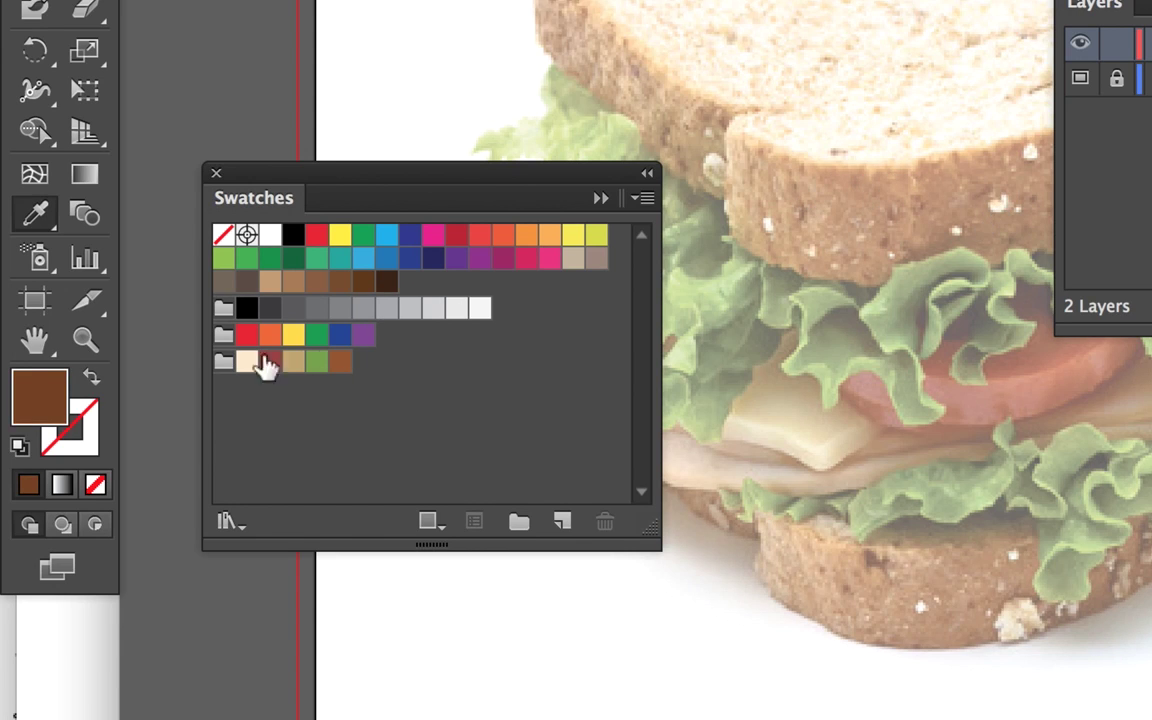
pyautogui.moveTo(36, 395); pyautogui.dragTo(350, 372)
pyautogui.click(684, 352)
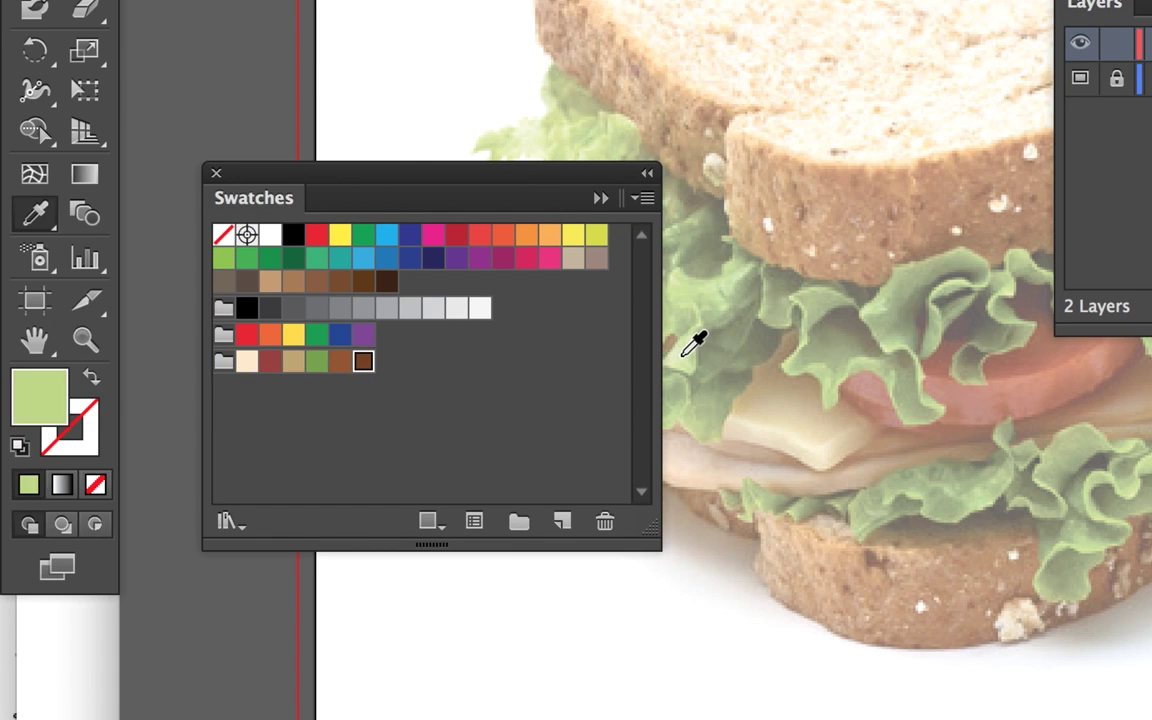
pyautogui.moveTo(42, 395); pyautogui.dragTo(305, 372)
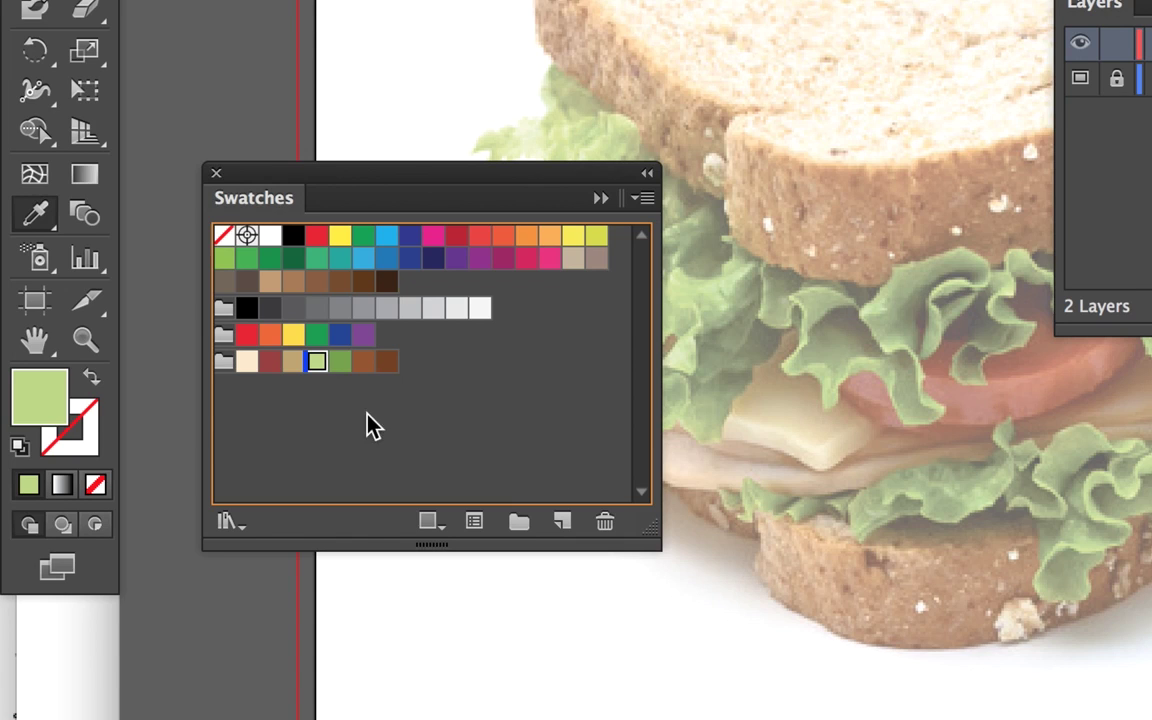
# Add a brighter tomato red and a peach tone sampled from the top bread slice to the Sandwich color group.
pyautogui.click(1037, 362)
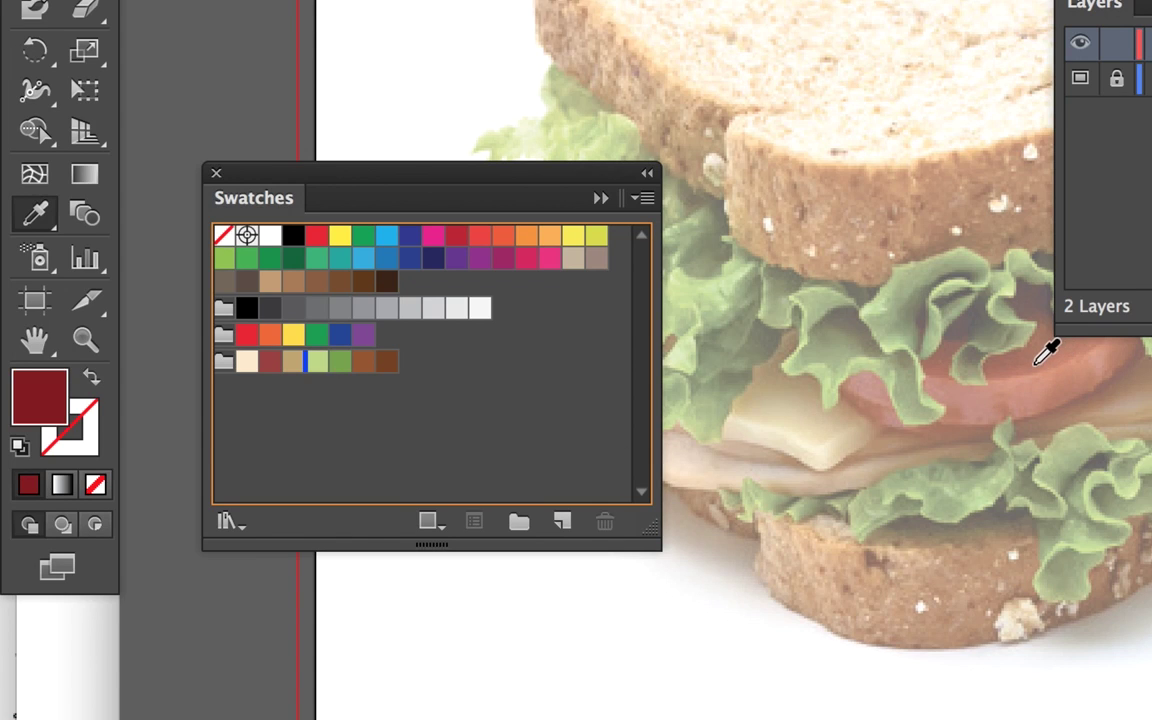
pyautogui.click(1040, 368)
pyautogui.moveTo(55, 395); pyautogui.dragTo(266, 364)
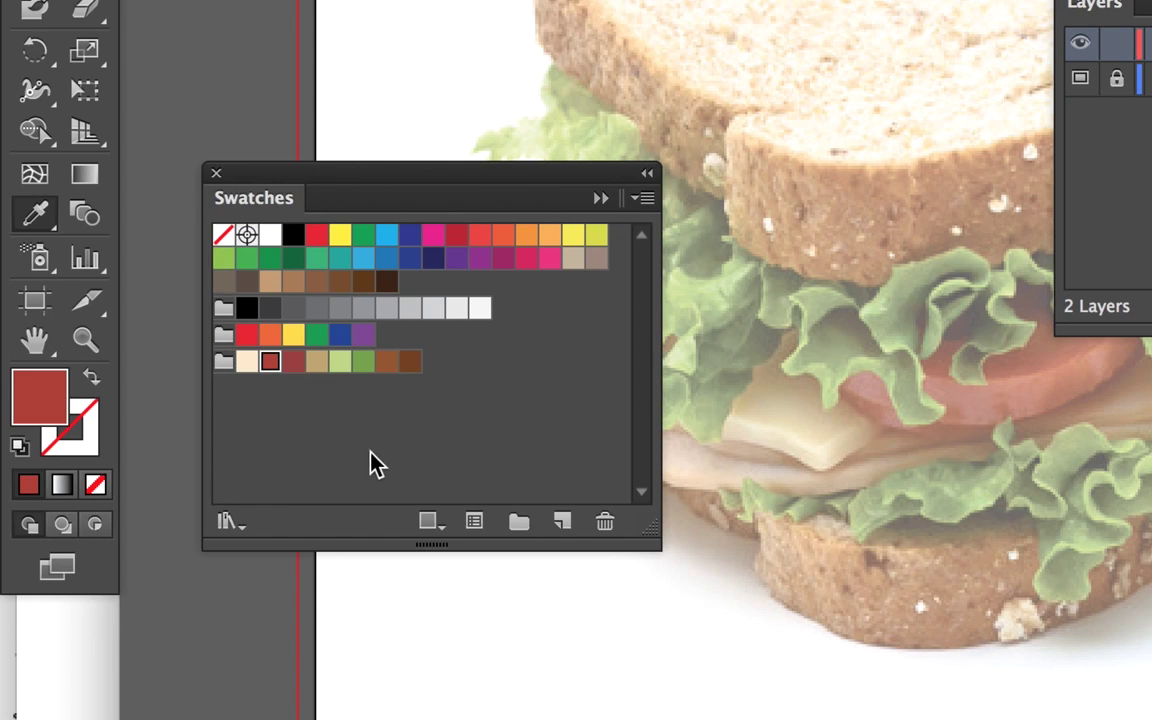
pyautogui.click(810, 128)
pyautogui.click(765, 75)
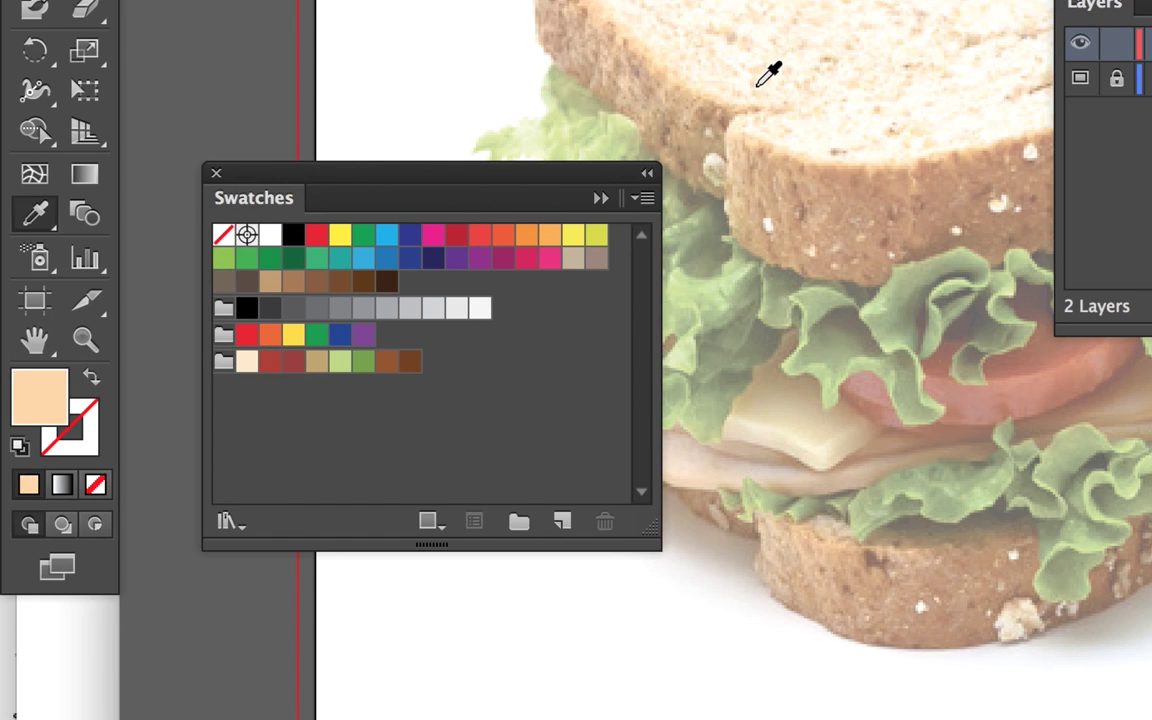
pyautogui.moveTo(39, 405); pyautogui.dragTo(258, 368)
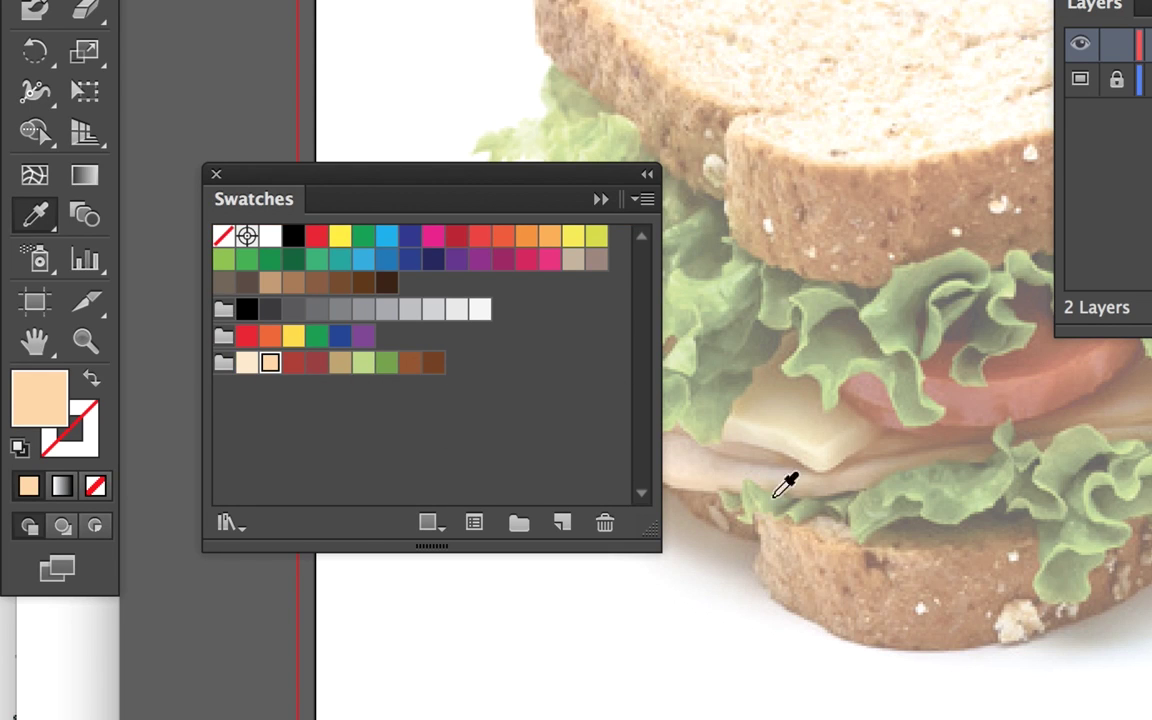
# Sample pinkish beige and tan from two spots on the sliced meat and add both to the end of the Sandwich color group.
pyautogui.click(688, 465)
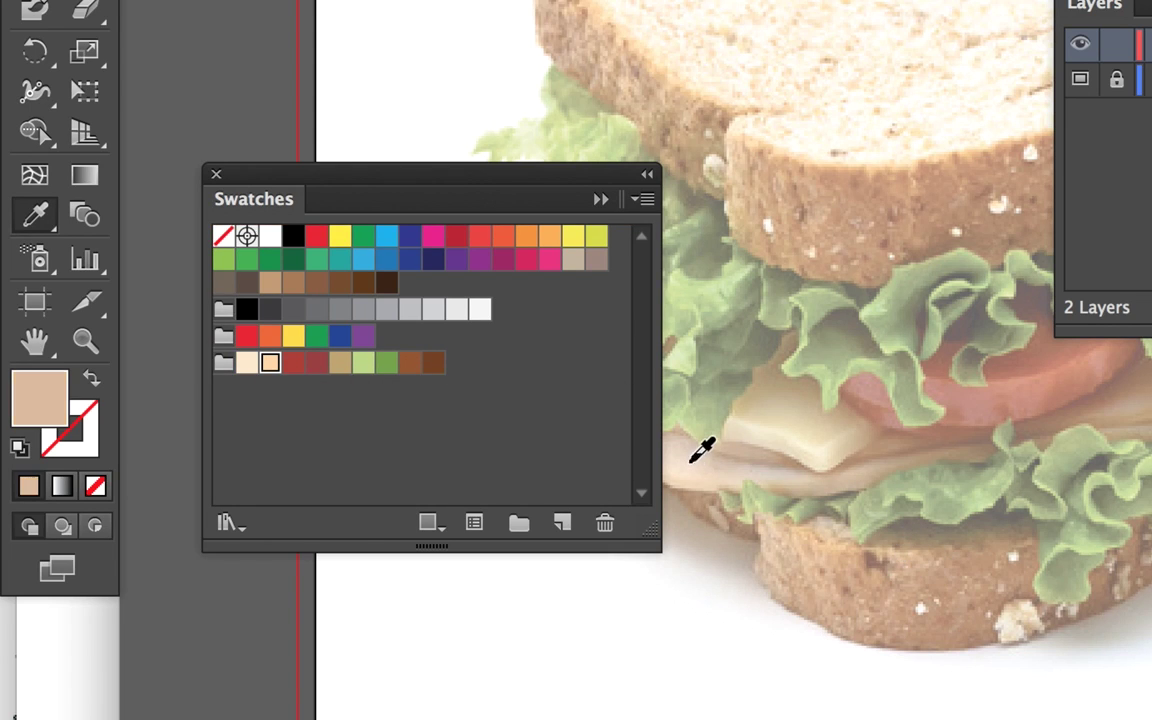
pyautogui.moveTo(31, 400); pyautogui.dragTo(452, 370)
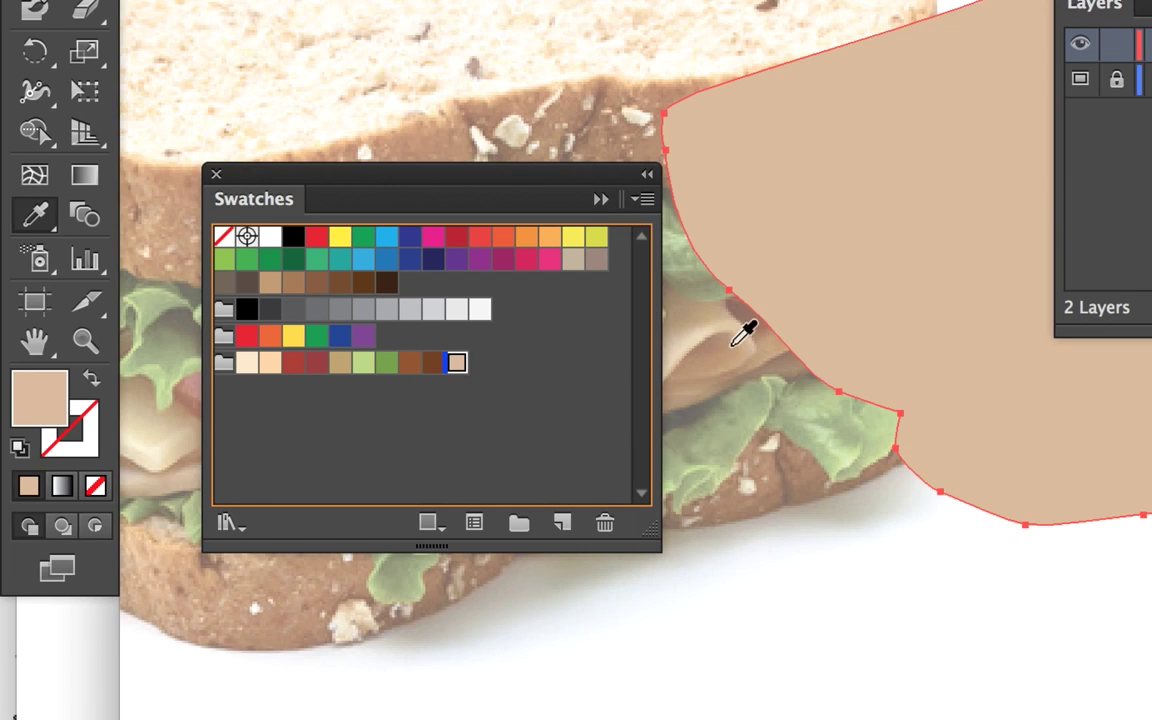
pyautogui.click(684, 345)
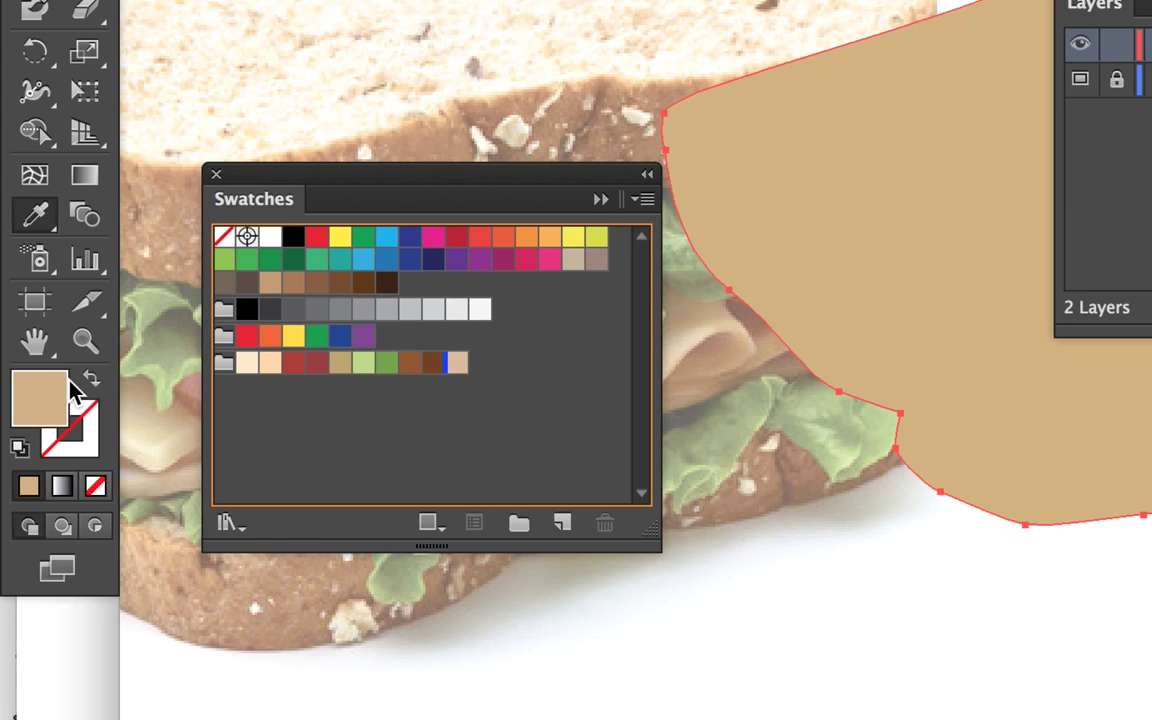
pyautogui.moveTo(55, 395); pyautogui.dragTo(466, 372)
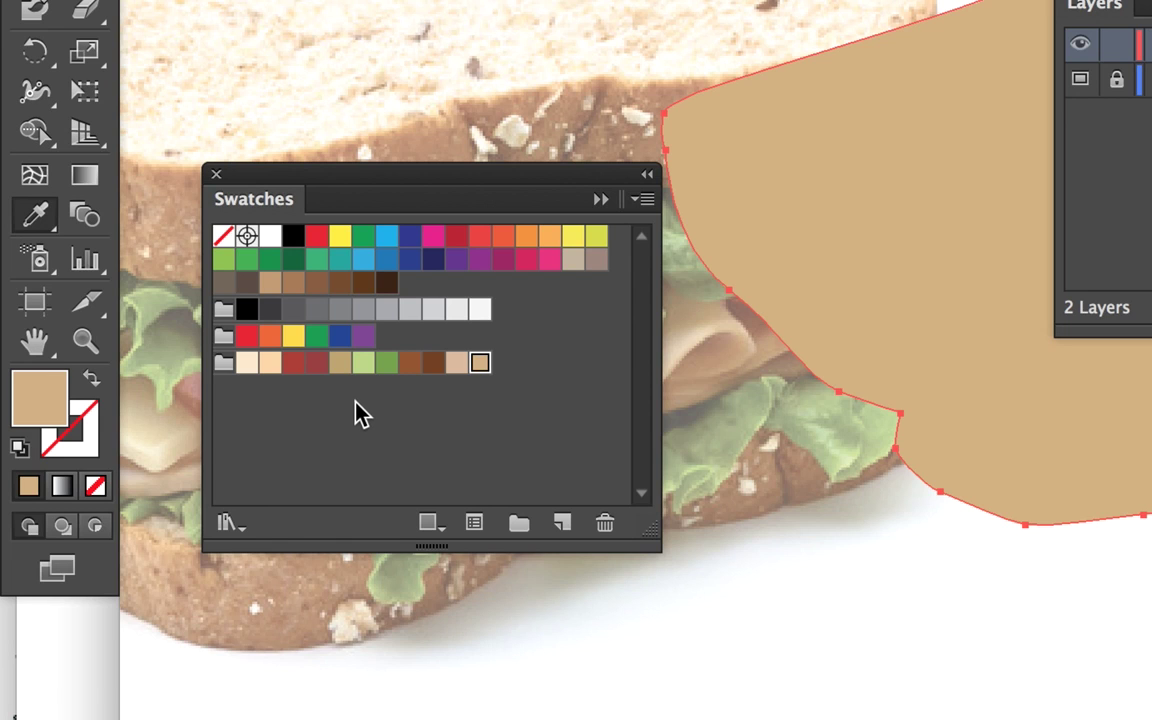
# Clear the swatches away from the sandwich and move the lower bread shape back over its place in the photo.
pyautogui.press('super+minus')
pyautogui.press('super+minus')
pyautogui.press('super+minus')
pyautogui.press('super+minus')
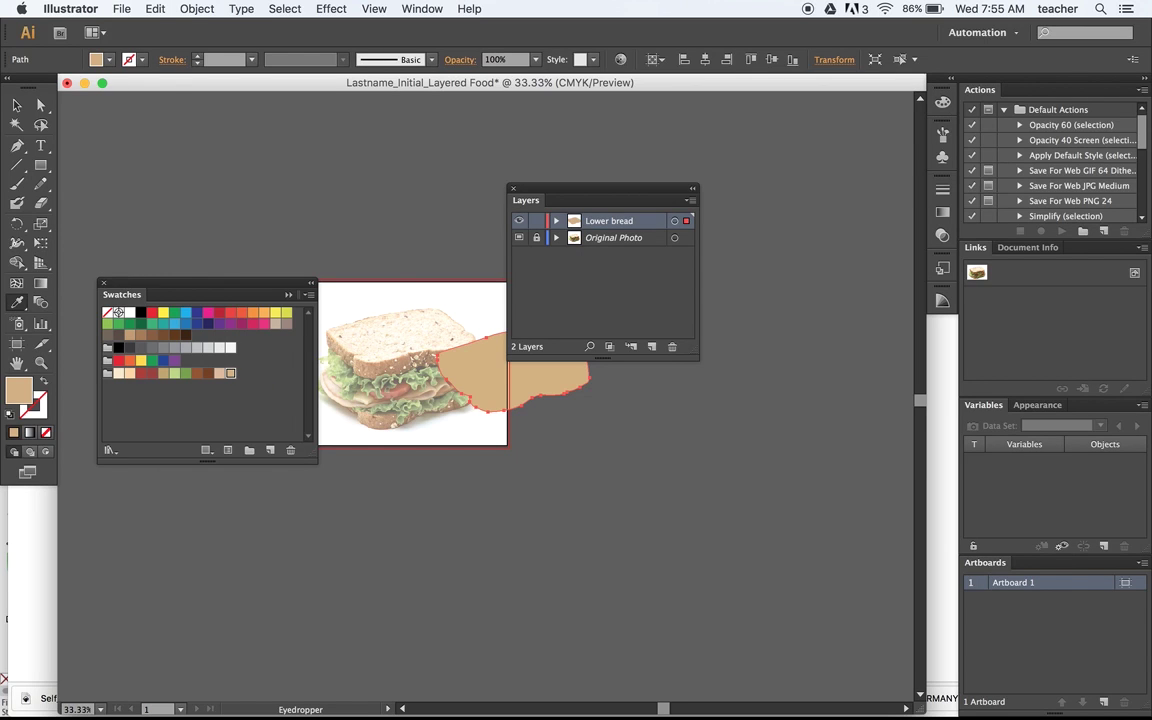
pyautogui.moveTo(170, 294); pyautogui.dragTo(143, 125)
pyautogui.press('super+0')
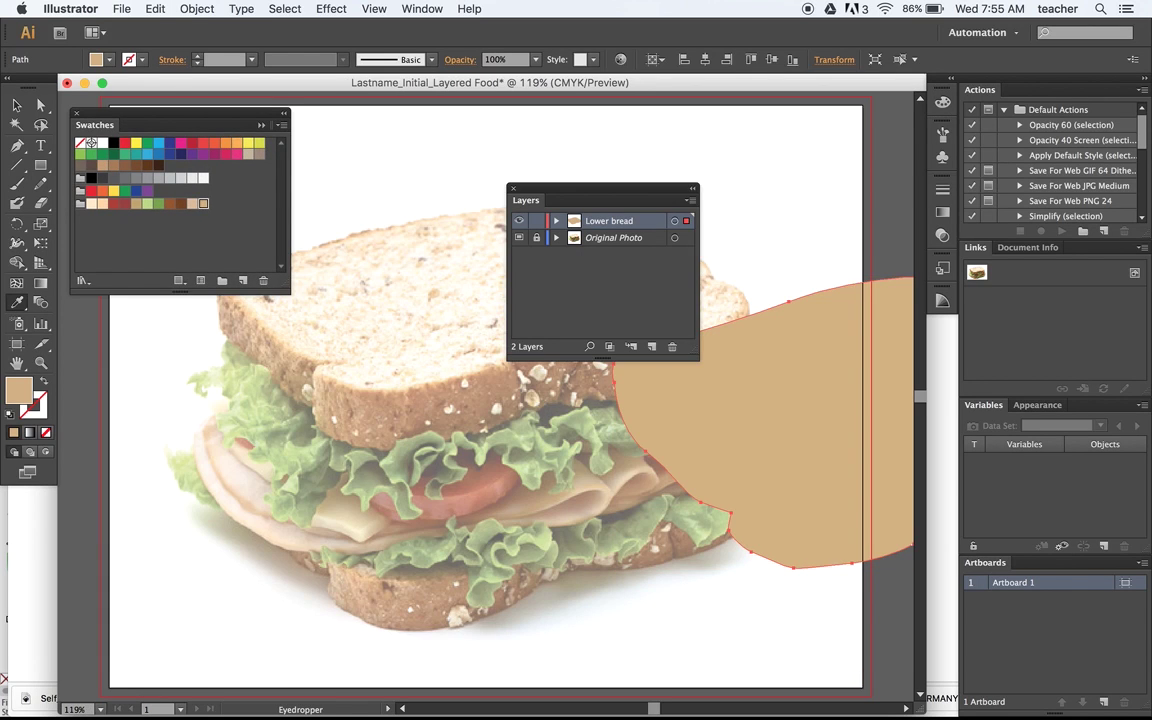
pyautogui.press('v')
pyautogui.moveTo(763, 425); pyautogui.dragTo(364, 489)
# Move the layer list clear of the sandwich, then lock and hide the Lower bread layer.
pyautogui.moveTo(600, 188); pyautogui.dragTo(802, 140)
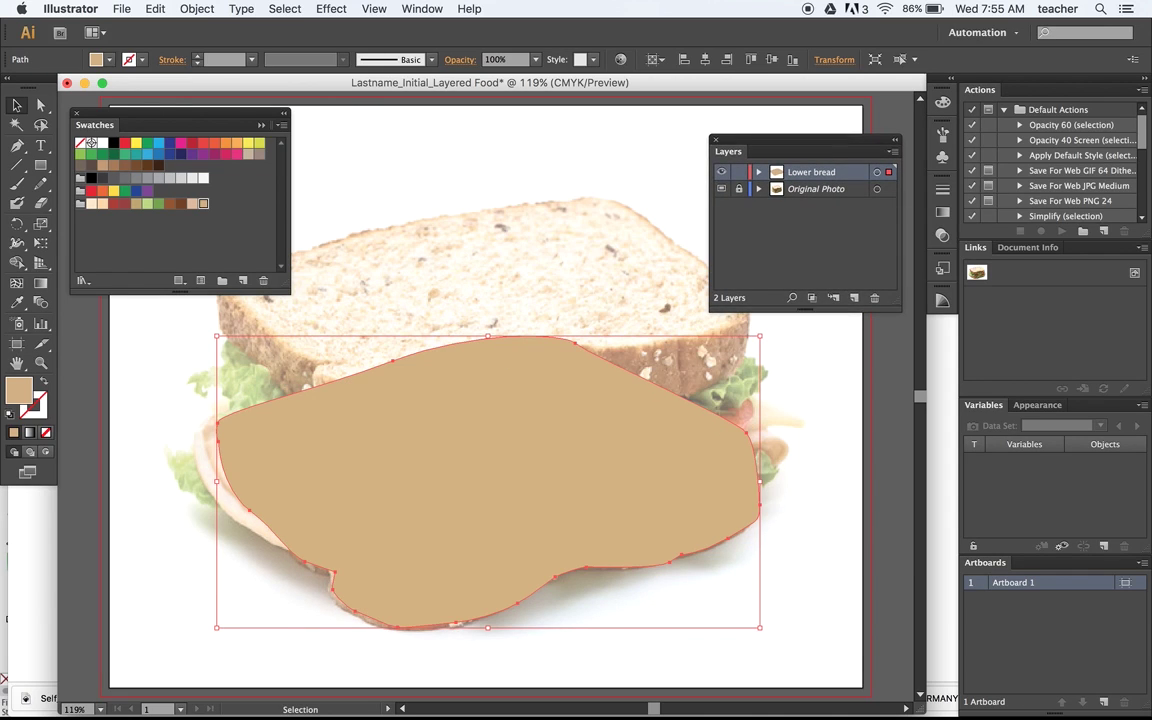
pyautogui.click(739, 172)
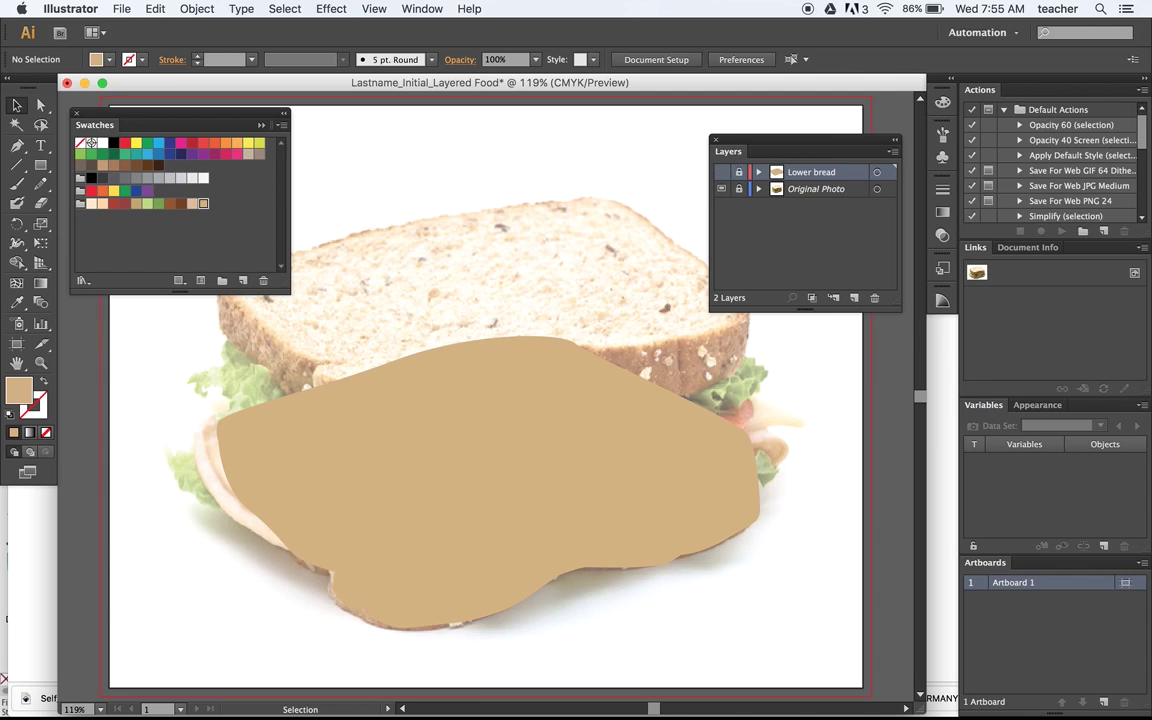
pyautogui.press('super+z')
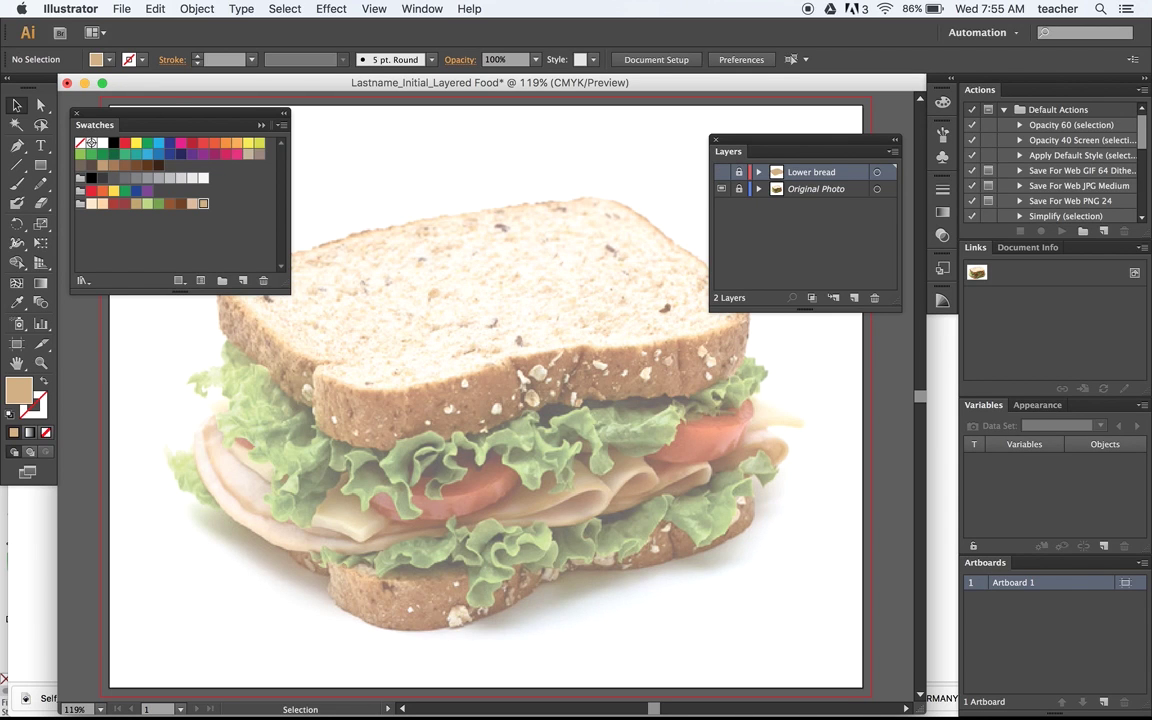
# Create a new layer named Lettuce above the Lower bread layer.
pyautogui.press('p')
pyautogui.press('super+equal')
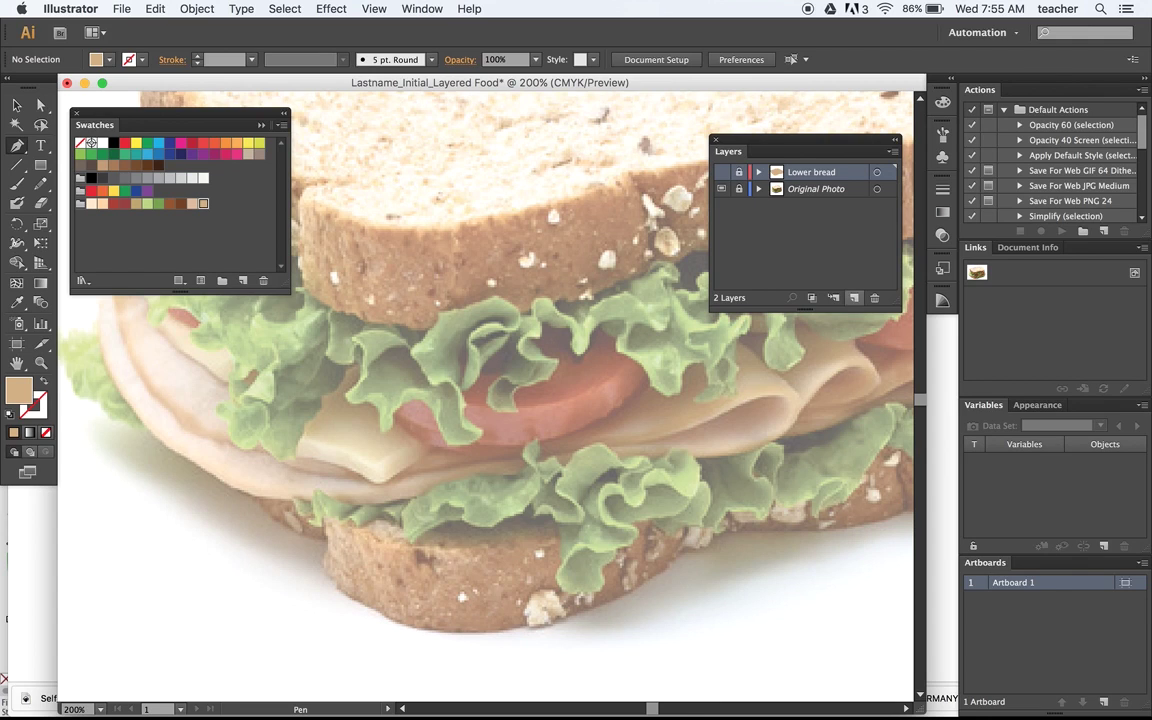
pyautogui.click(853, 297)
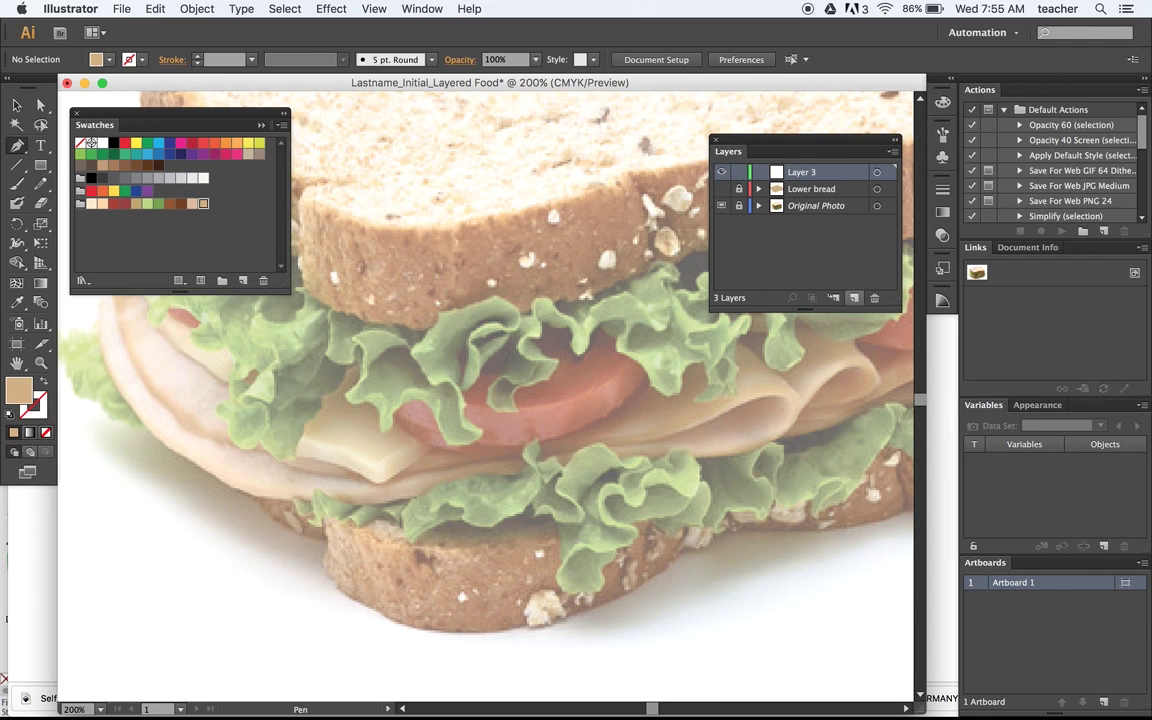
pyautogui.doubleClick(803, 172)
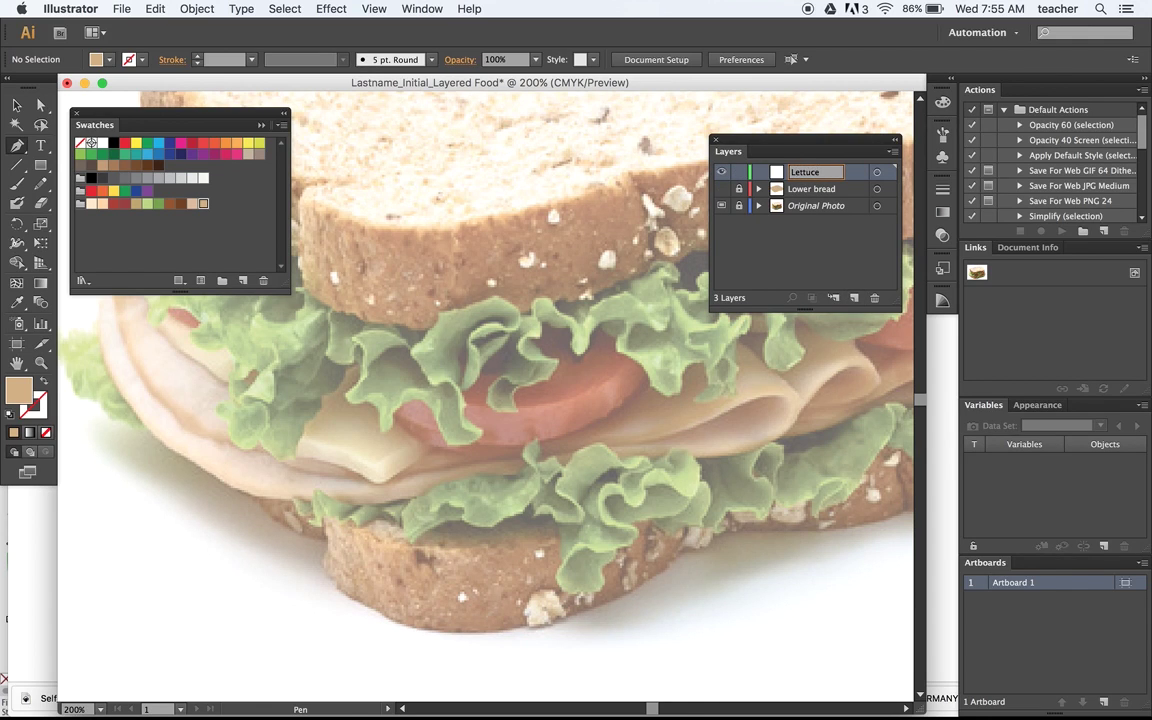
pyautogui.press('Return')
# Start a Pen path at the upper lettuce's left edge and trace over the ham around the leftmost lettuce tip.
pyautogui.moveTo(293, 411); pyautogui.dragTo(483, 423)
pyautogui.click(365, 308)
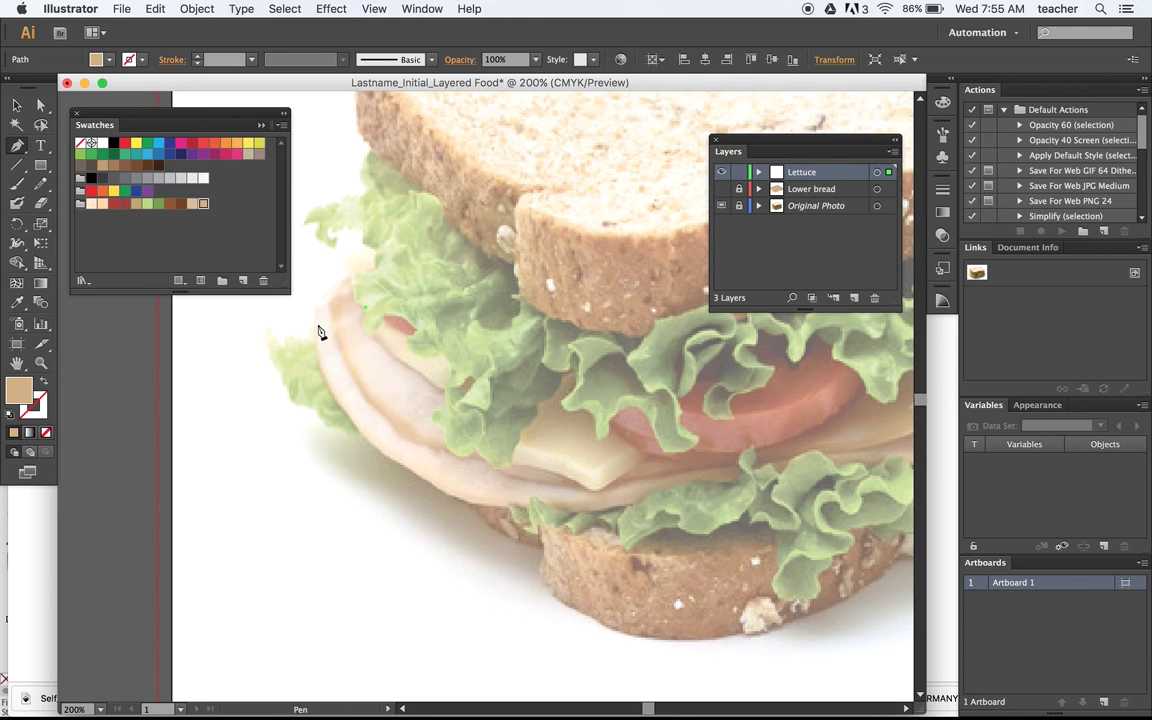
pyautogui.click(316, 325)
pyautogui.moveTo(306, 338); pyautogui.dragTo(273, 353)
pyautogui.click(284, 345)
pyautogui.click(274, 329)
pyautogui.click(266, 328)
pyautogui.click(277, 363)
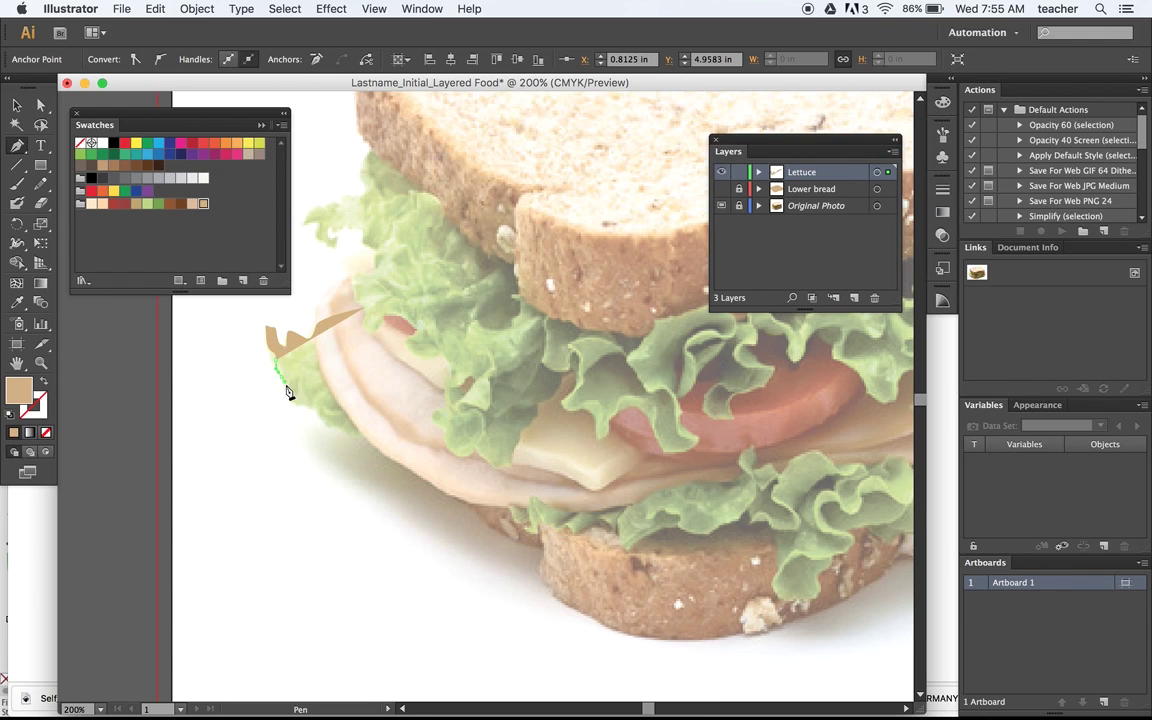
# Continue the path down the outer edge of the leftmost lettuce leaf to where it meets the underside of the ham.
pyautogui.click(285, 384)
pyautogui.click(289, 400)
pyautogui.click(299, 403)
pyautogui.click(311, 406)
pyautogui.click(334, 430)
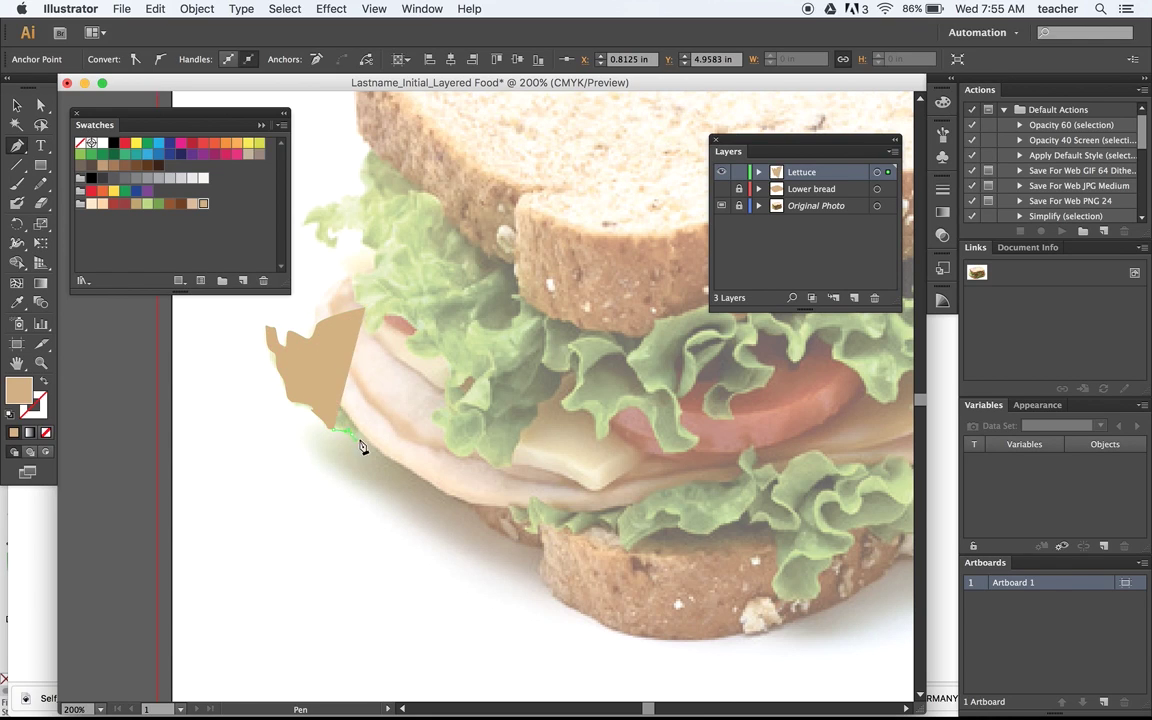
pyautogui.click(356, 435)
pyautogui.click(368, 433)
# Carry the lettuce path across the ham slices and down to the lettuce above the bottom bread slice.
pyautogui.moveTo(402, 430); pyautogui.dragTo(417, 423)
pyautogui.moveTo(481, 455); pyautogui.dragTo(499, 462)
pyautogui.click(509, 470)
pyautogui.click(505, 491)
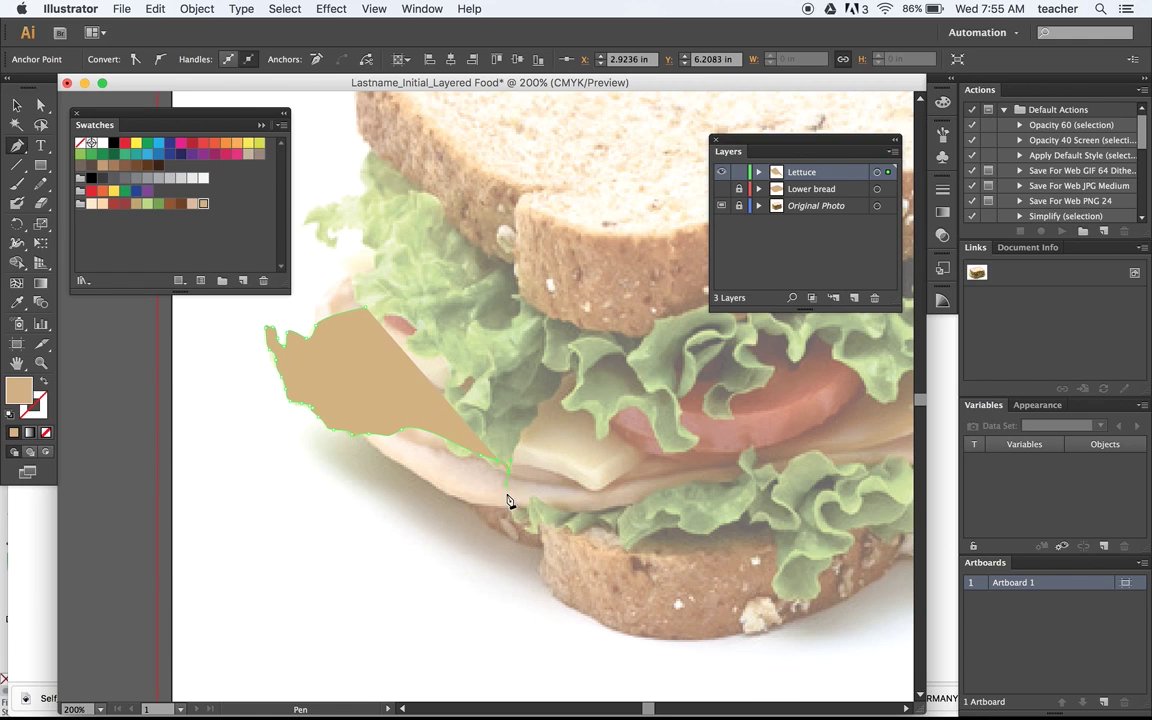
pyautogui.click(512, 508)
# Trace the lettuce path along its ragged lower edge over the left end of the bottom bread slice.
pyautogui.moveTo(525, 522); pyautogui.dragTo(591, 528)
pyautogui.click(523, 530)
pyautogui.click(537, 533)
pyautogui.click(543, 520)
pyautogui.click(556, 527)
pyautogui.click(567, 531)
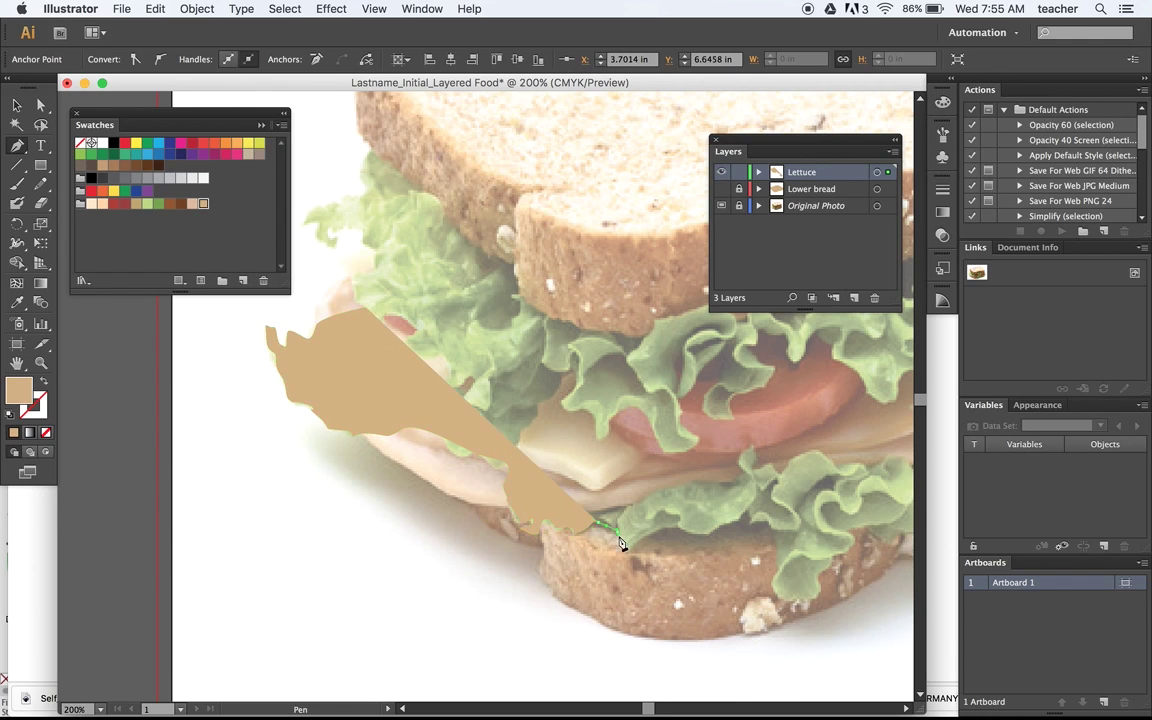
# Continue the lettuce path along the leaf's underside above the bottom bread to the notch beside the hanging leaf.
pyautogui.click(663, 528)
pyautogui.click(680, 530)
pyautogui.click(709, 534)
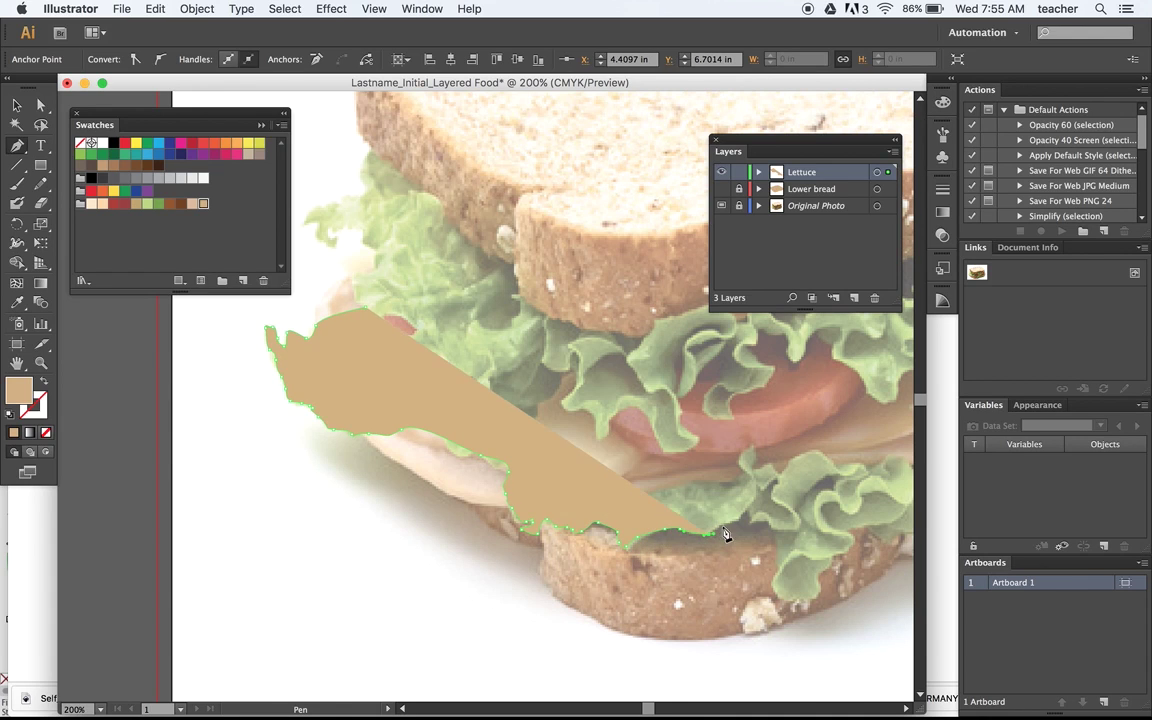
pyautogui.click(723, 527)
pyautogui.click(734, 522)
pyautogui.click(749, 509)
pyautogui.click(742, 520)
pyautogui.click(765, 522)
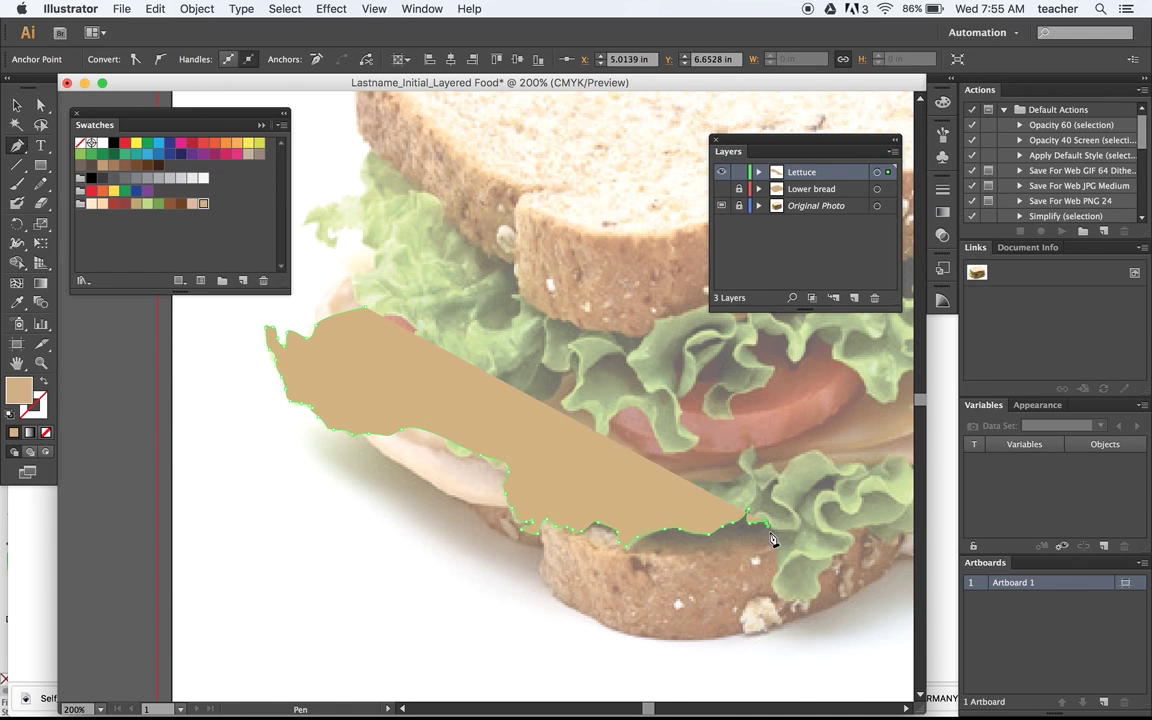
# Trace the lettuce path down and around the leaf hanging over the front crust of the bottom bread.
pyautogui.click(771, 533)
pyautogui.click(777, 557)
pyautogui.click(778, 576)
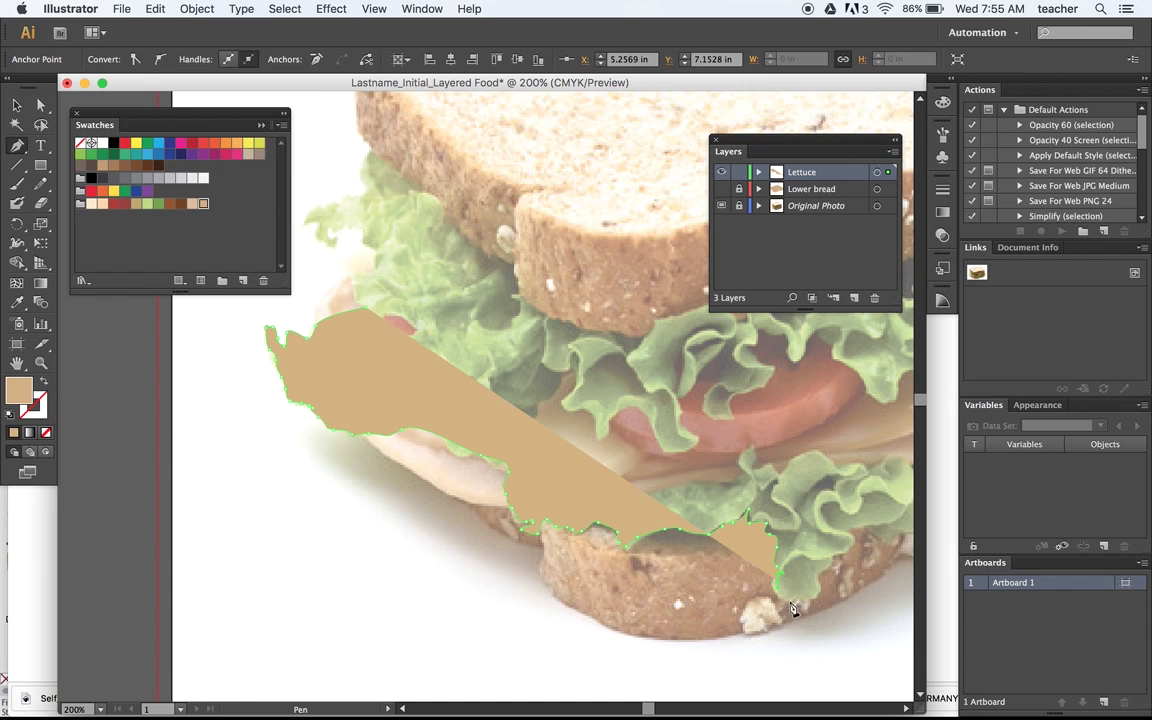
pyautogui.click(791, 604)
pyautogui.click(813, 589)
pyautogui.click(838, 559)
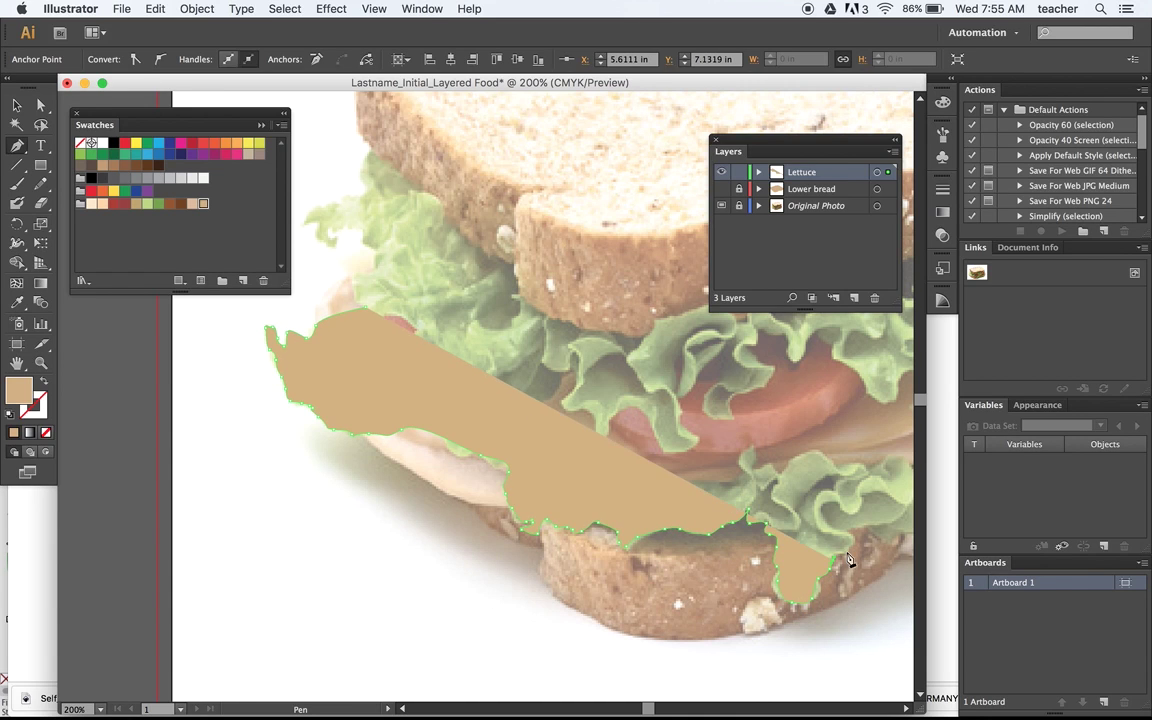
pyautogui.click(853, 530)
# Extend the lettuce path from the hanging leaf along the ruffled edge above the right half of the bottom crust.
pyautogui.press('space')
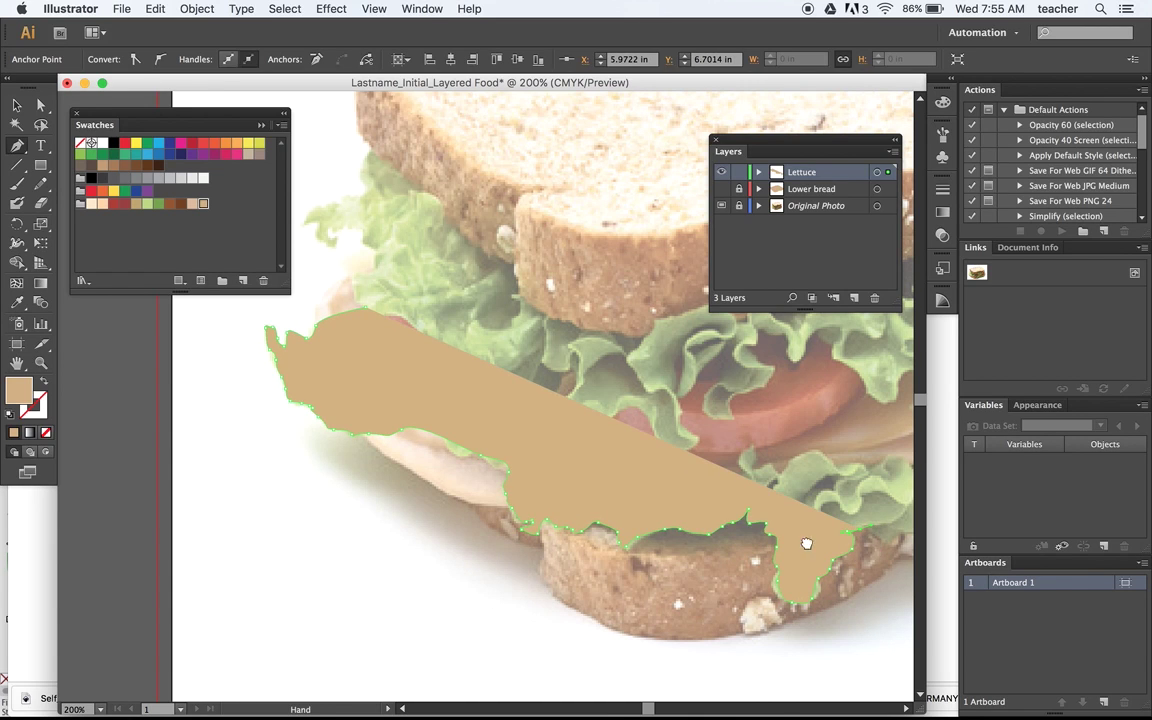
pyautogui.moveTo(807, 543); pyautogui.dragTo(477, 545)
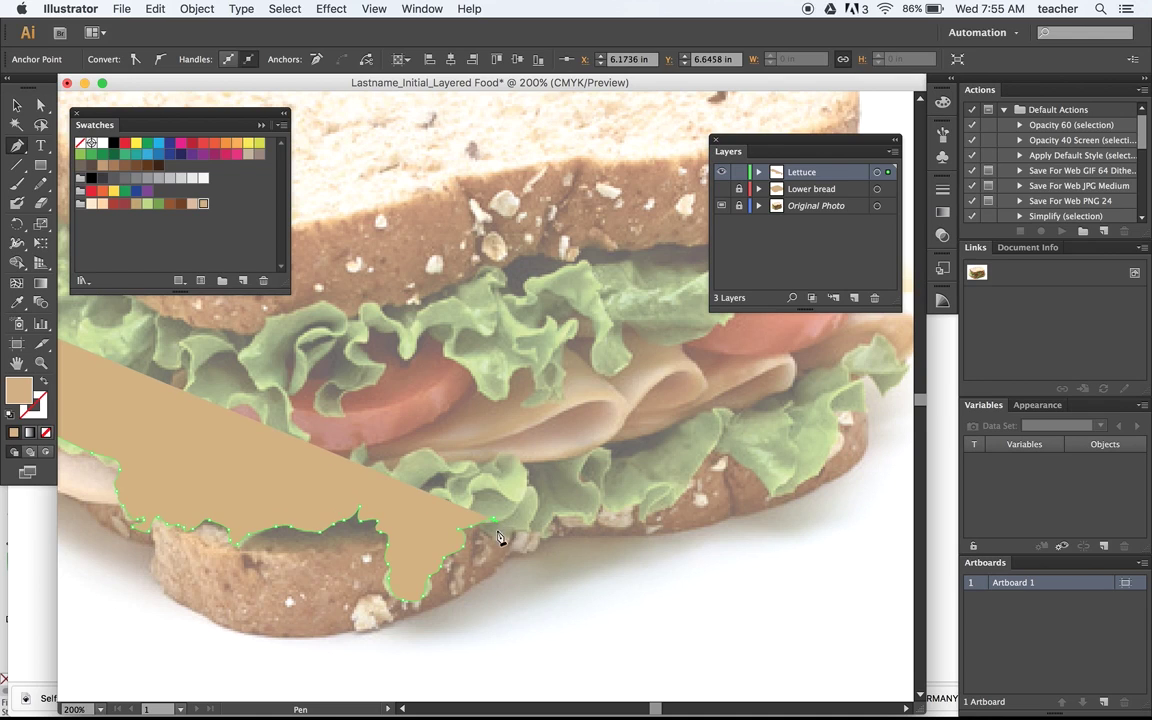
pyautogui.click(543, 533)
pyautogui.click(556, 518)
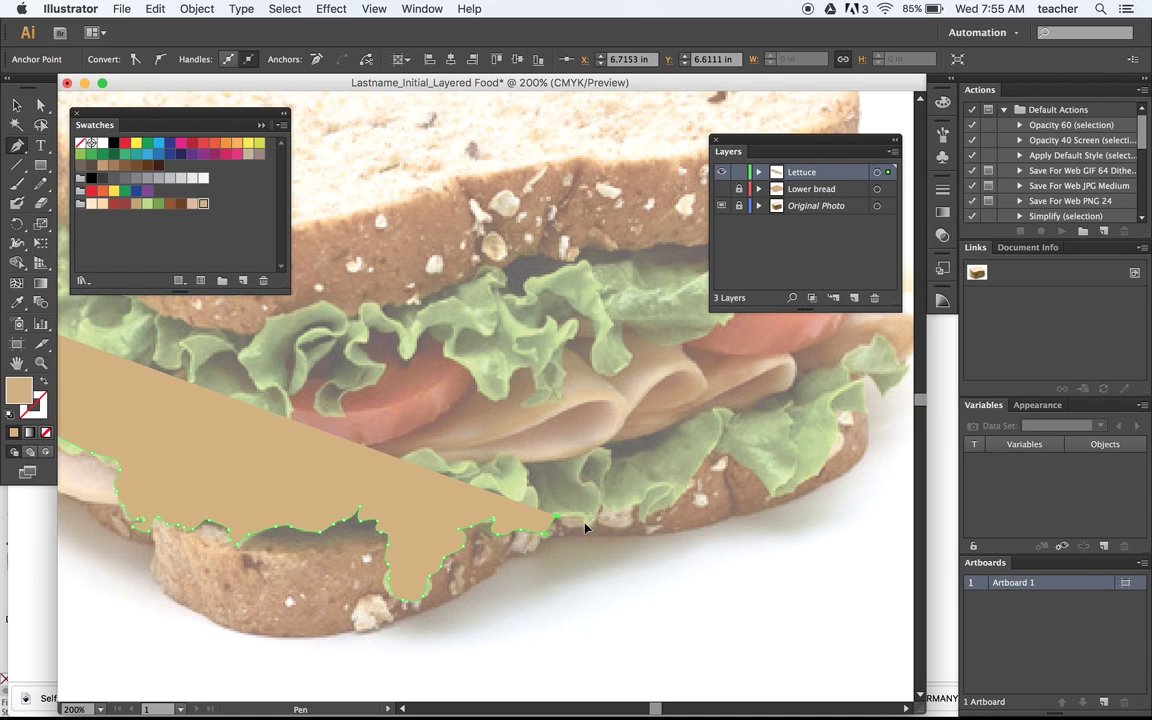
pyautogui.click(604, 490)
pyautogui.moveTo(610, 506); pyautogui.dragTo(645, 519)
pyautogui.click(670, 503)
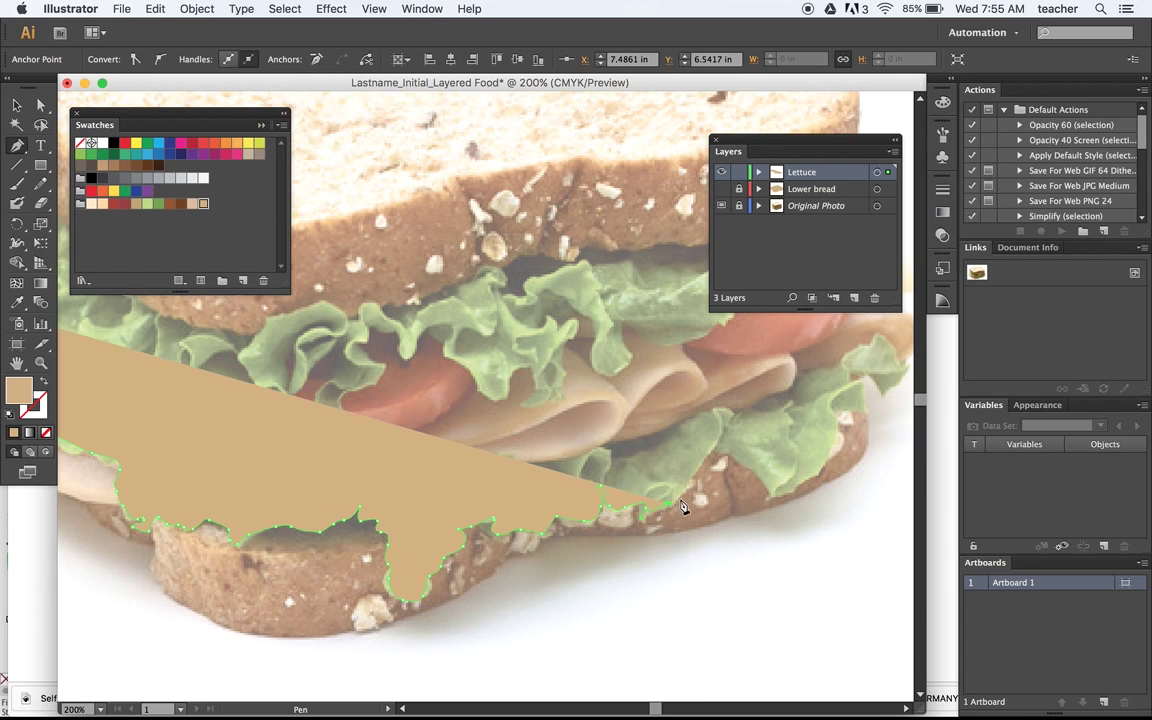
# Carry the lettuce path up over the exposed bread gap and down toward the pointed leaf on the right.
pyautogui.click(688, 485)
pyautogui.click(699, 466)
pyautogui.moveTo(709, 451); pyautogui.dragTo(755, 471)
pyautogui.click(755, 471)
pyautogui.click(764, 482)
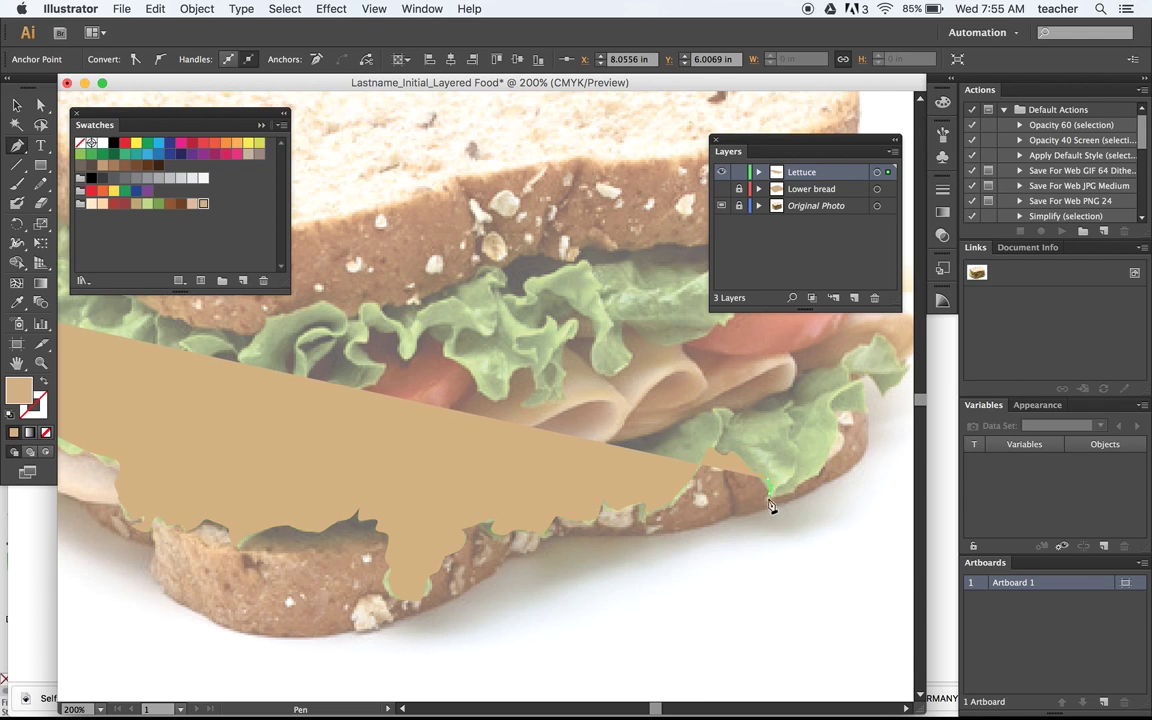
# Trace the lettuce path around the pointed leaf's tip and up its outer edge to the bread's right end.
pyautogui.click(770, 496)
pyautogui.click(786, 496)
pyautogui.click(801, 489)
pyautogui.click(815, 476)
pyautogui.click(828, 460)
pyautogui.moveTo(835, 437); pyautogui.dragTo(833, 406)
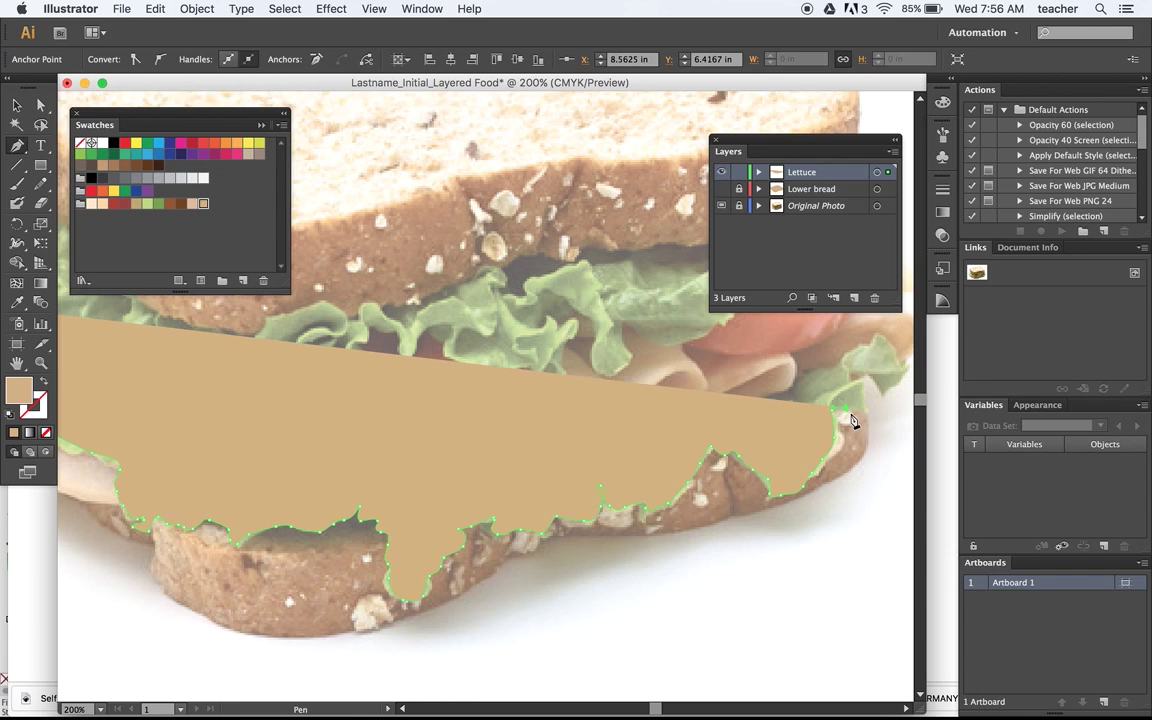
# Trace the lettuce path around the rightmost leaf tip that sticks out past the bottom bread.
pyautogui.hscroll(5, 772, 485)
pyautogui.scroll(3, 772, 485)
pyautogui.click(762, 479)
pyautogui.moveTo(764, 460); pyautogui.dragTo(808, 440)
pyautogui.click(801, 424)
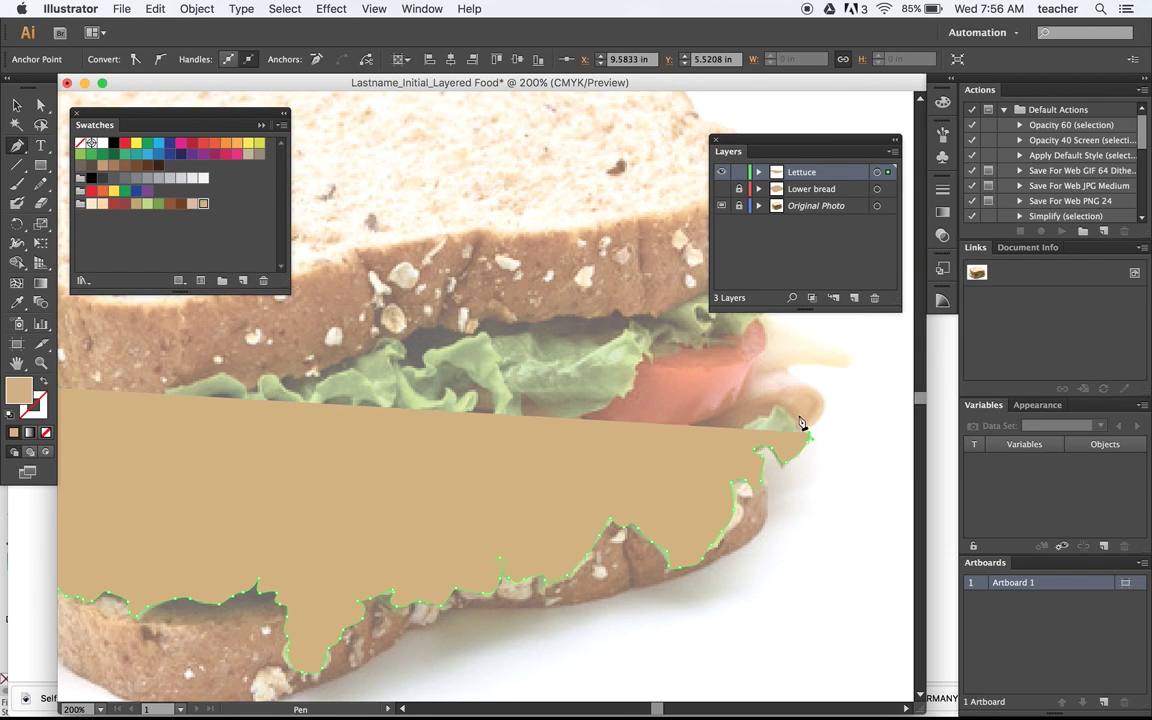
pyautogui.click(781, 406)
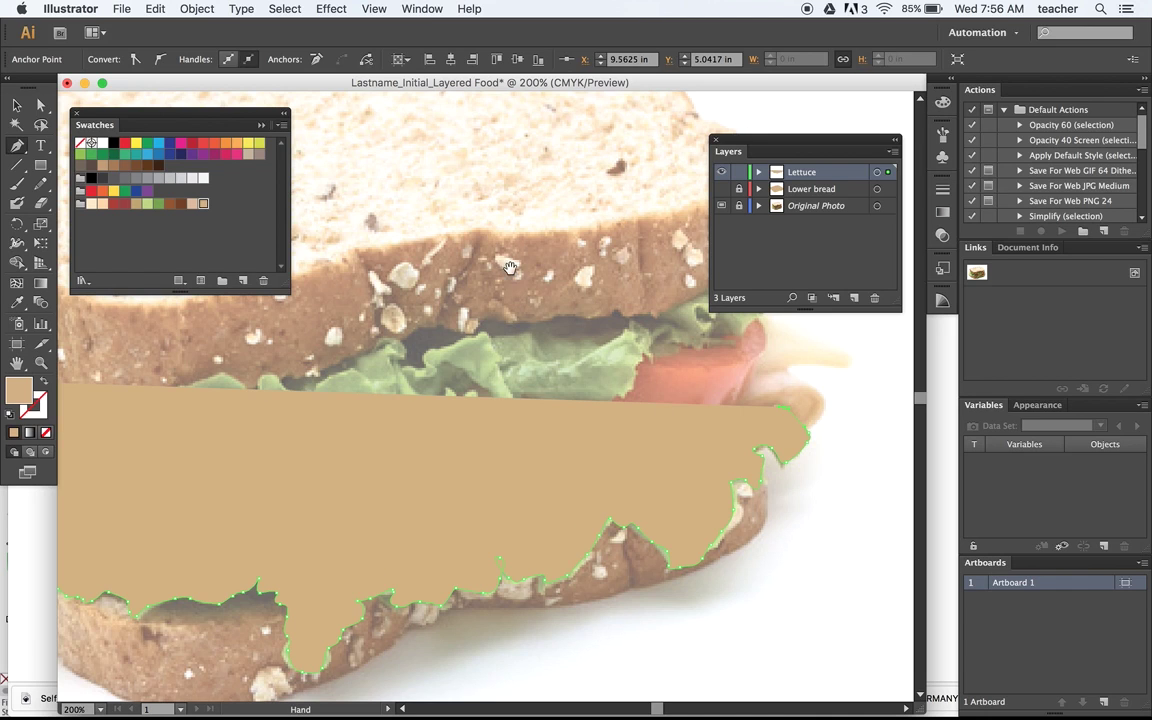
# Close the lettuce path with straight segments across the upper bread back to its starting point at the left lettuce.
pyautogui.moveTo(510, 268); pyautogui.dragTo(684, 411)
pyautogui.click(681, 406)
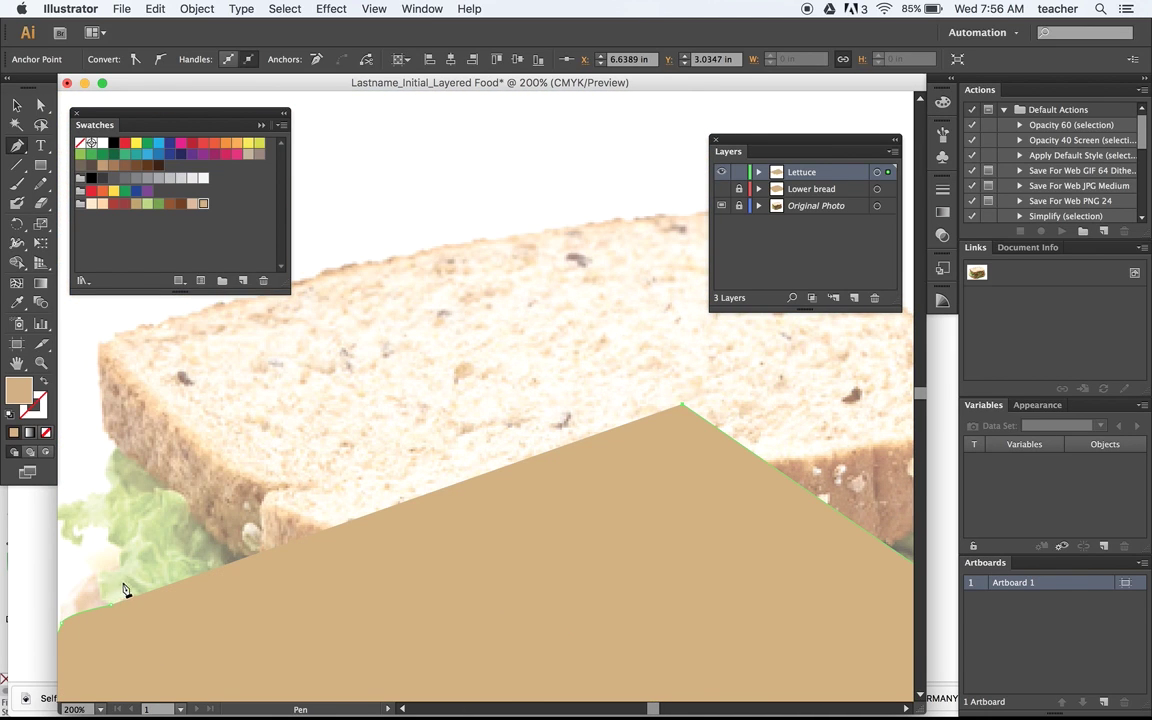
pyautogui.click(119, 581)
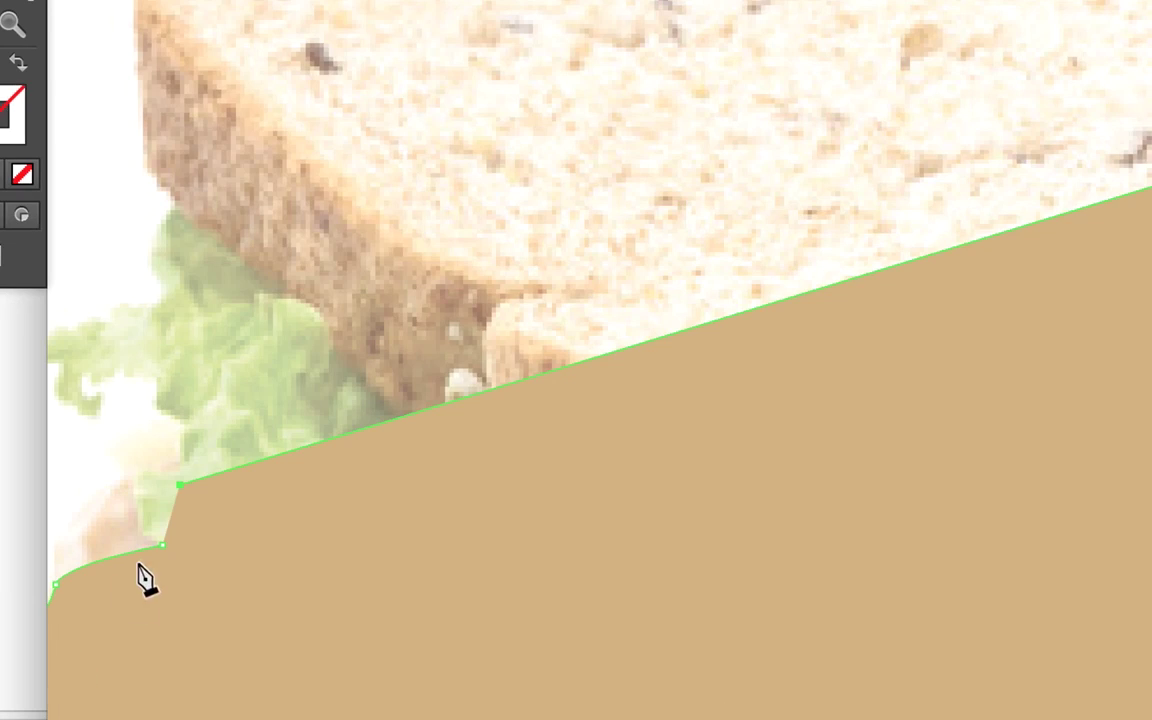
pyautogui.click(163, 546)
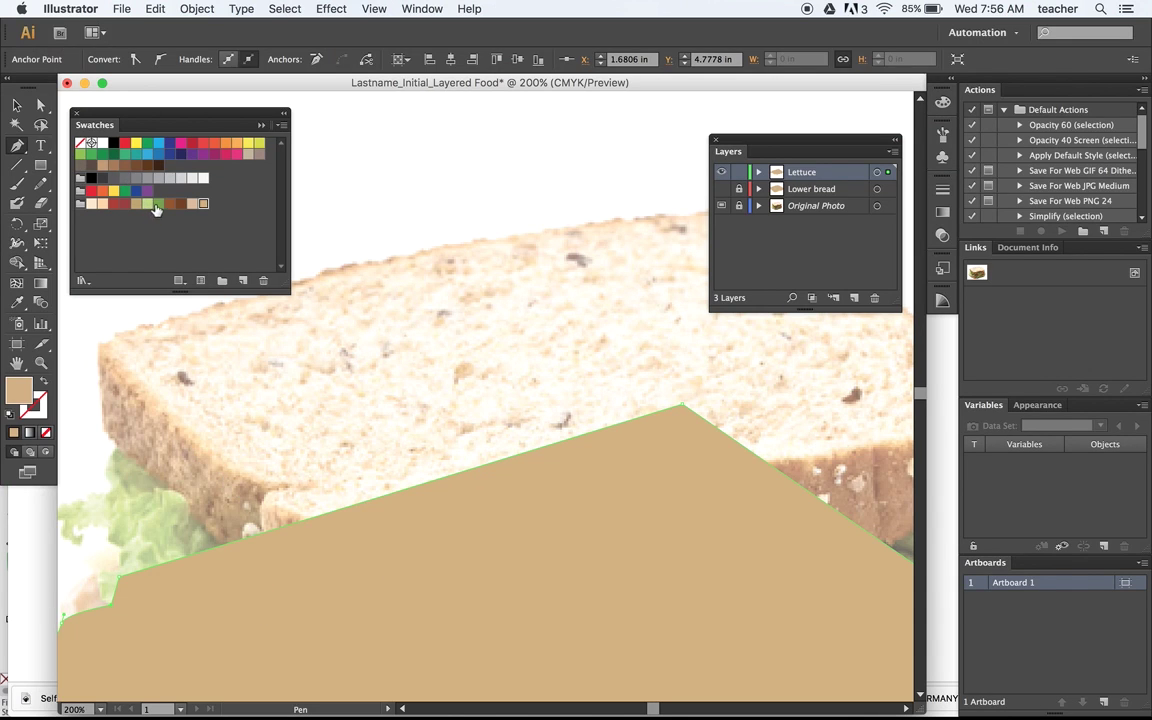
# Fill the lettuce shape with the darker green from the sampled color group and view the whole artboard.
pyautogui.click(157, 205)
pyautogui.press('super+minus')
pyautogui.press('super+minus')
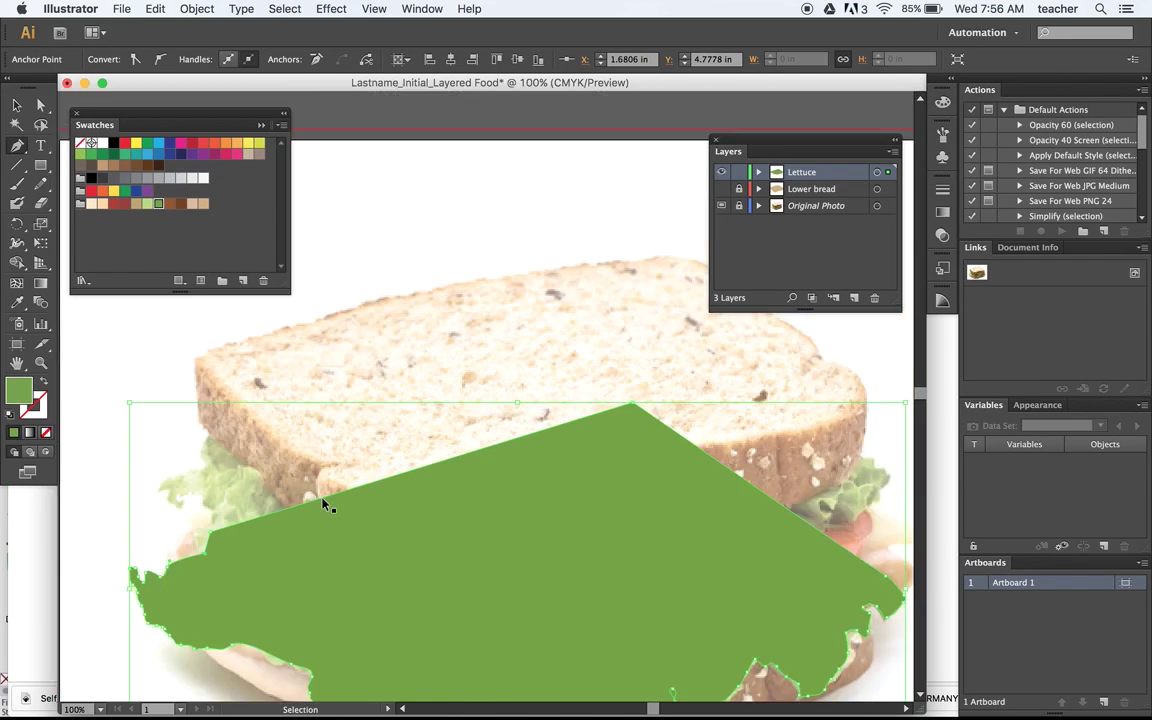
pyautogui.moveTo(503, 541); pyautogui.dragTo(463, 492)
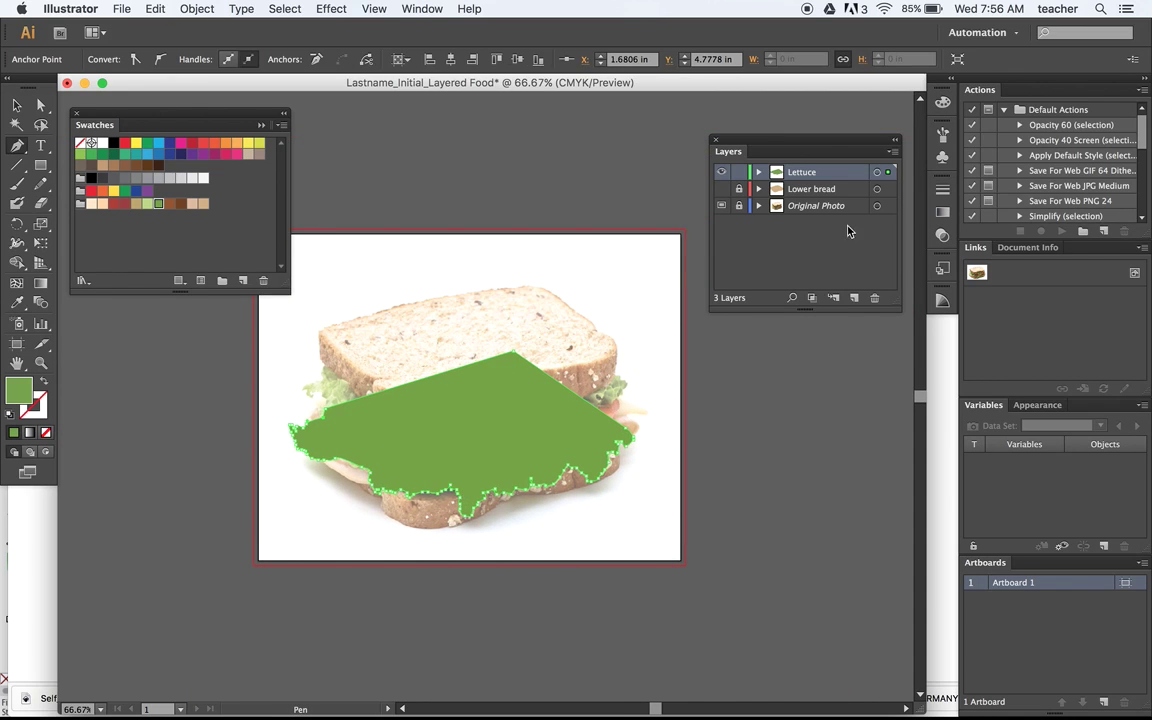
# Show the Lower bread layer to check the stacking, and hide both the Lettuce and Lower bread layers.
pyautogui.click(721, 189)
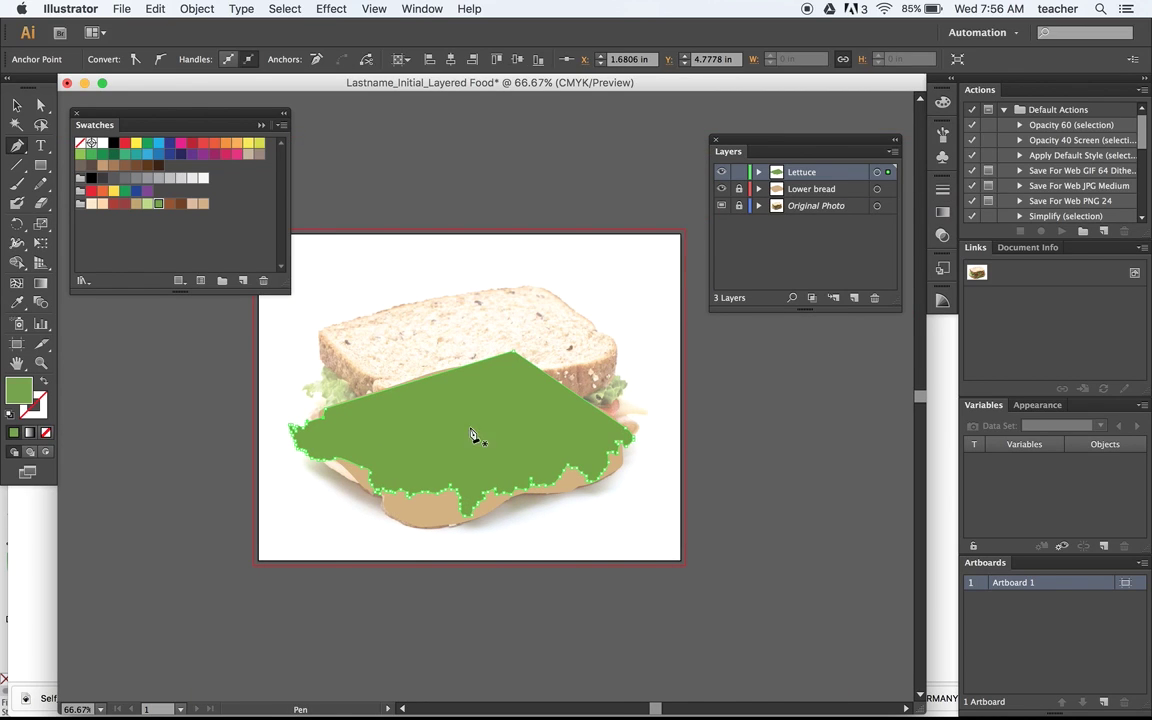
pyautogui.click(722, 172)
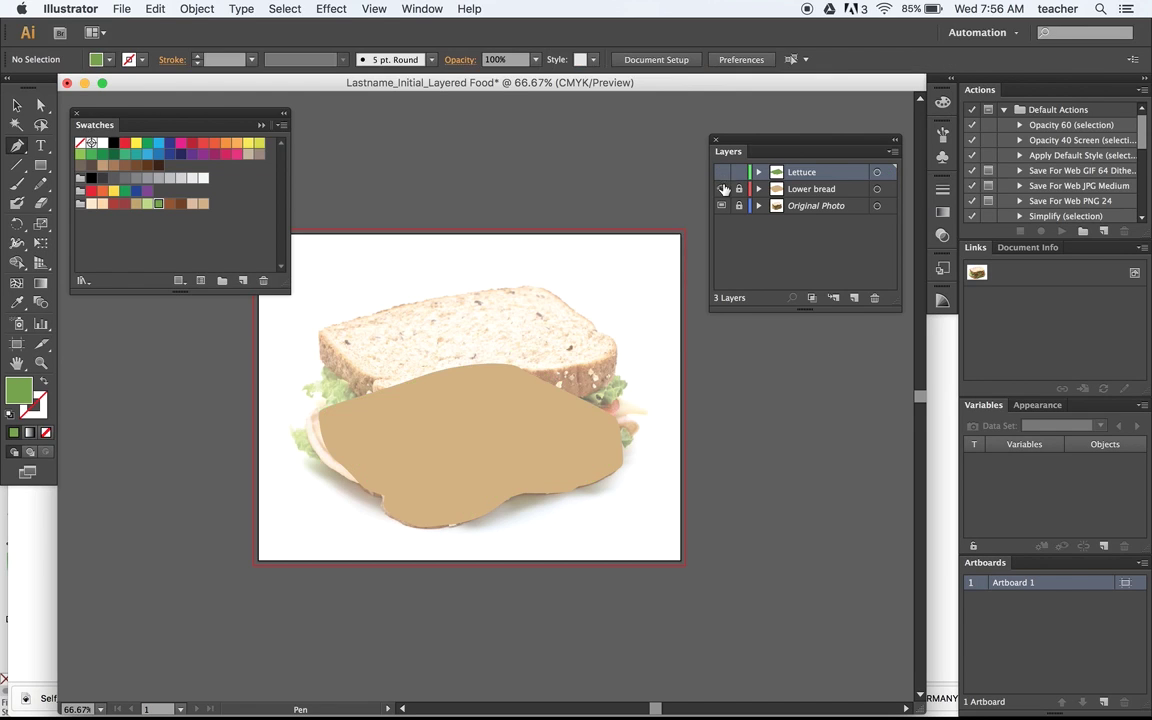
pyautogui.click(722, 189)
# Create a new layer named sliced meat above the Lettuce layer.
pyautogui.click(852, 299)
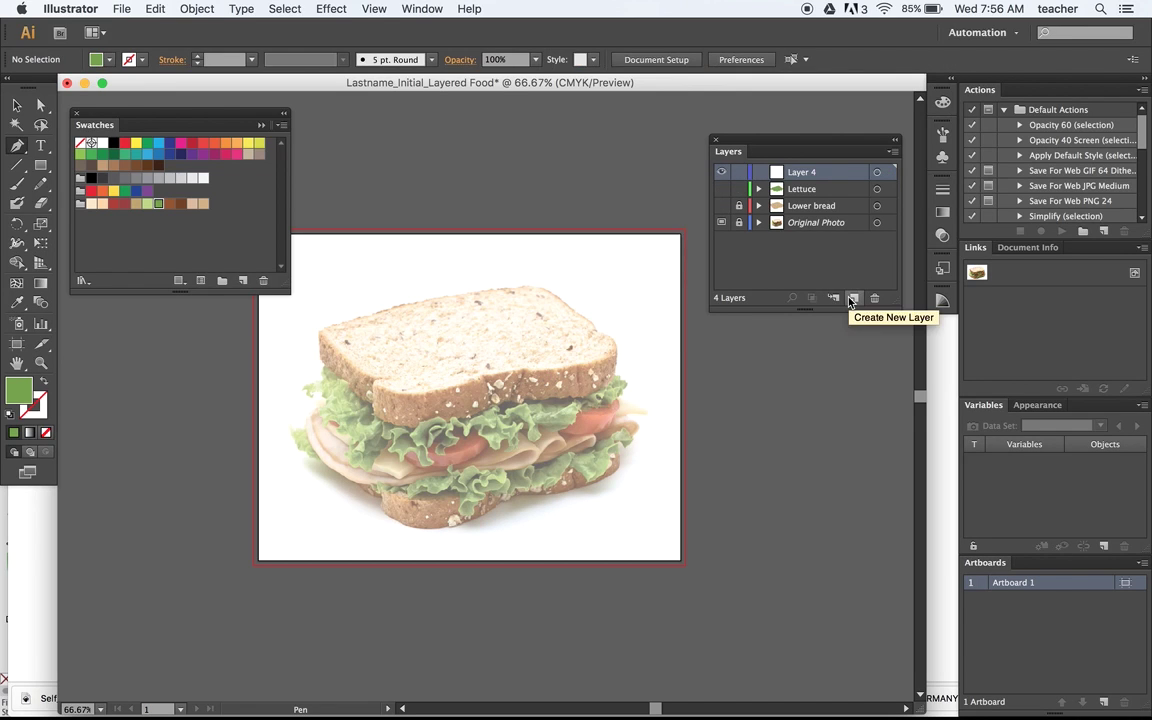
pyautogui.doubleClick(812, 173)
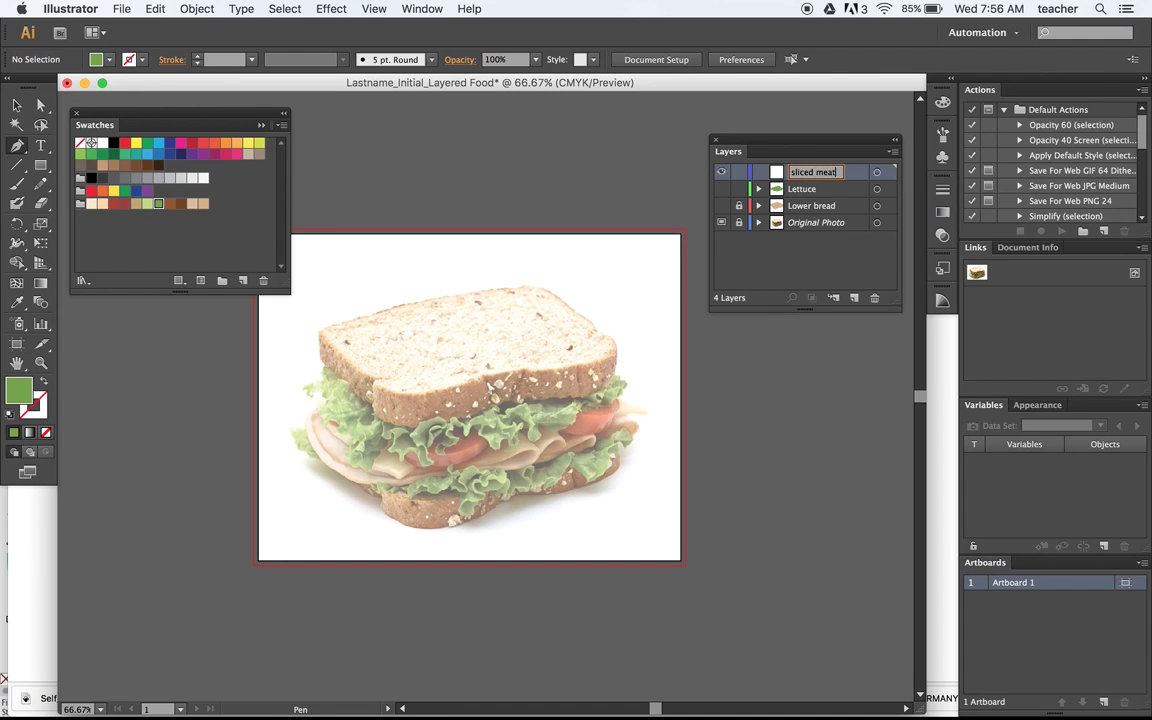
pyautogui.write('sliced meat')
pyautogui.press('Return')
# Start a Pen path at the top of the left ham slice and curve it down the slice's outer edge.
pyautogui.press('super+=')
pyautogui.press('super+=')
pyautogui.press('super+=')
pyautogui.moveTo(342, 501); pyautogui.dragTo(708, 401)
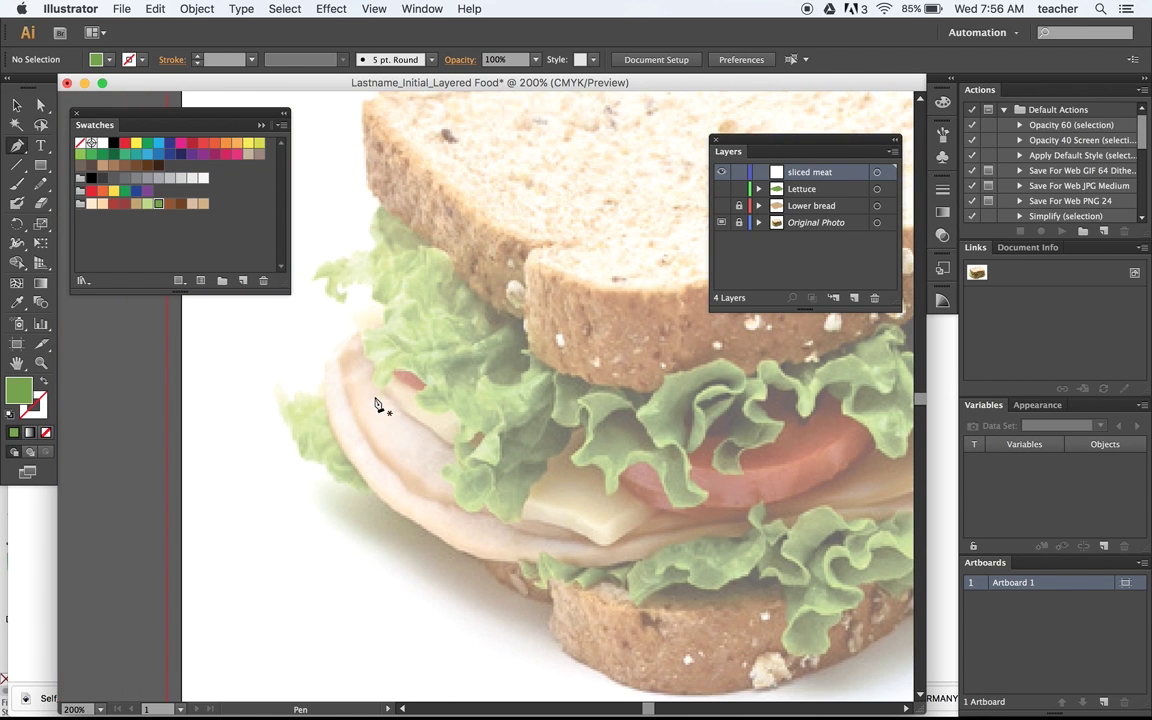
pyautogui.click(380, 325)
pyautogui.moveTo(326, 386); pyautogui.dragTo(329, 436)
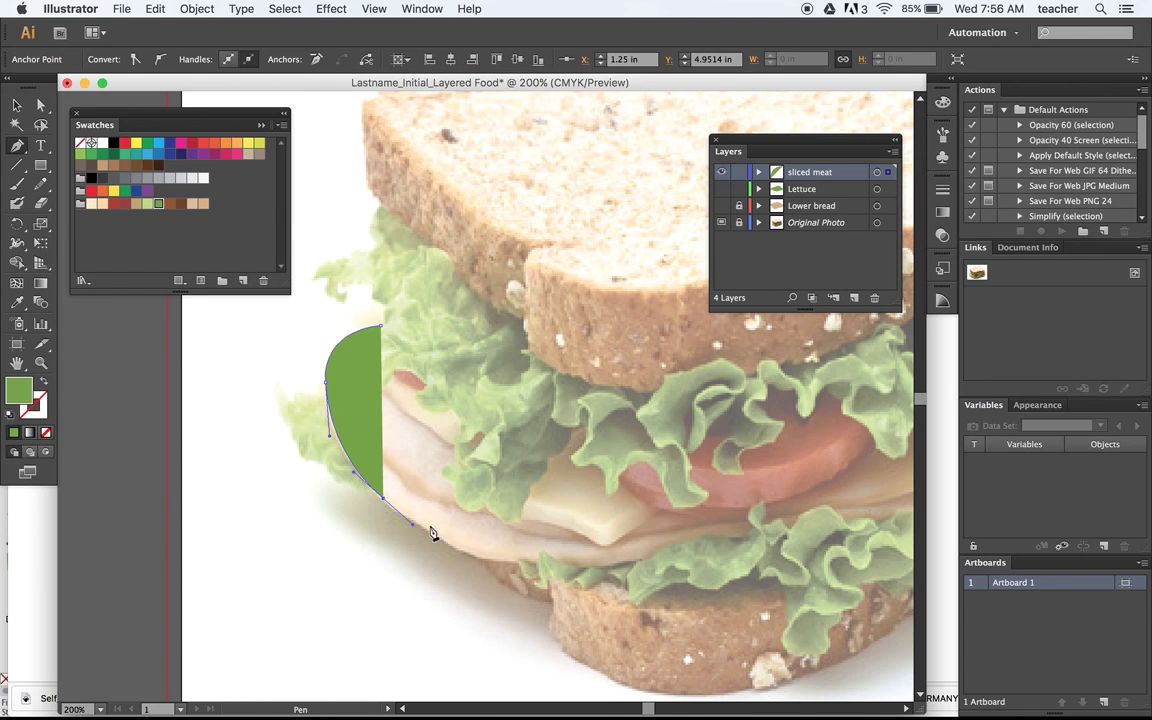
pyautogui.moveTo(443, 537); pyautogui.dragTo(527, 561)
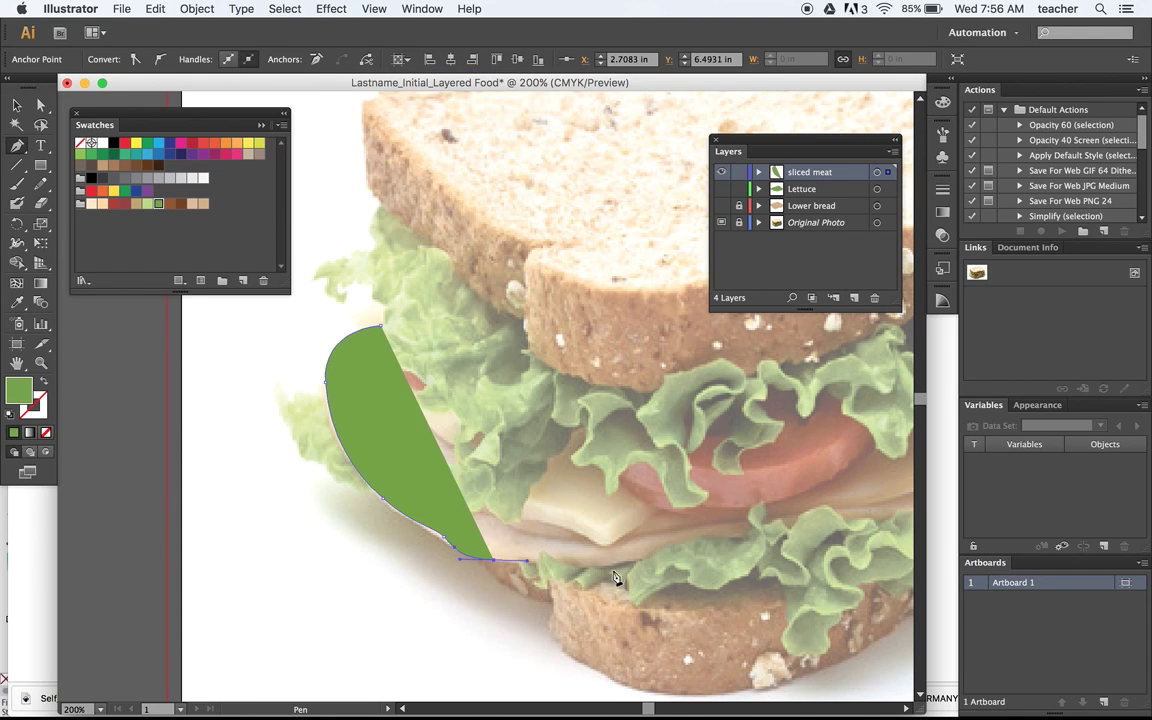
# Continue the meat path along the ham's lower edge above the lettuce and around the first folded slice.
pyautogui.moveTo(615, 562); pyautogui.dragTo(639, 556)
pyautogui.moveTo(732, 536); pyautogui.dragTo(765, 531)
pyautogui.moveTo(870, 535); pyautogui.dragTo(548, 541)
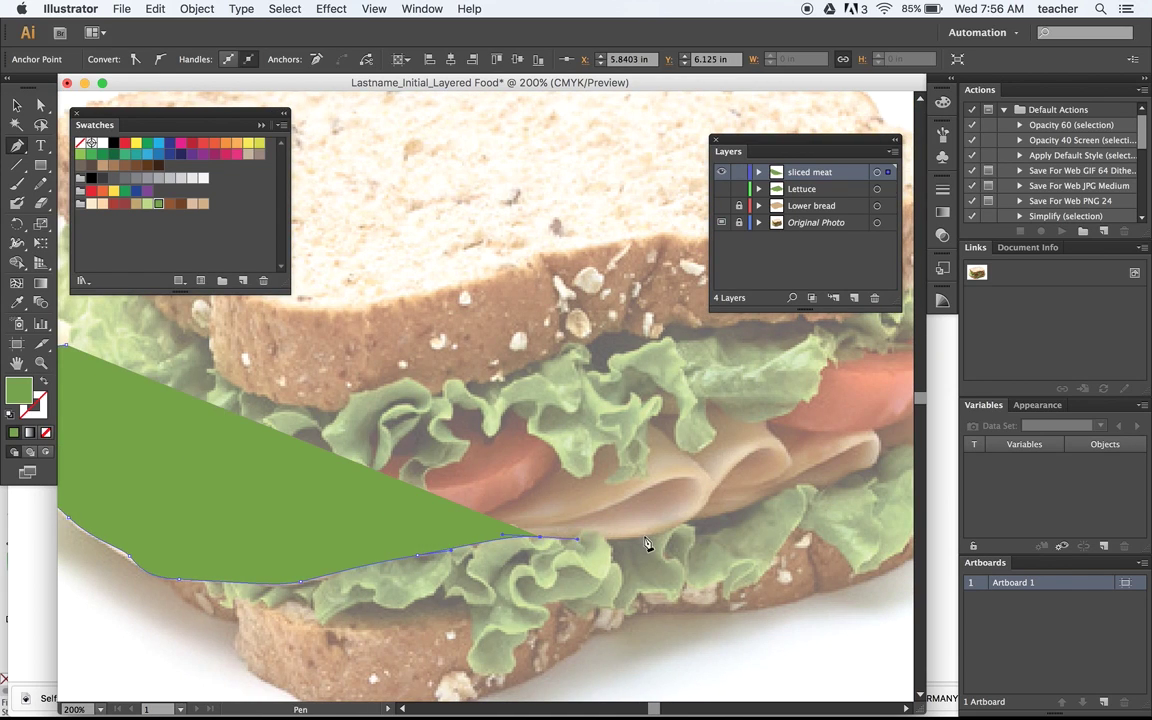
pyautogui.moveTo(643, 537); pyautogui.dragTo(674, 463)
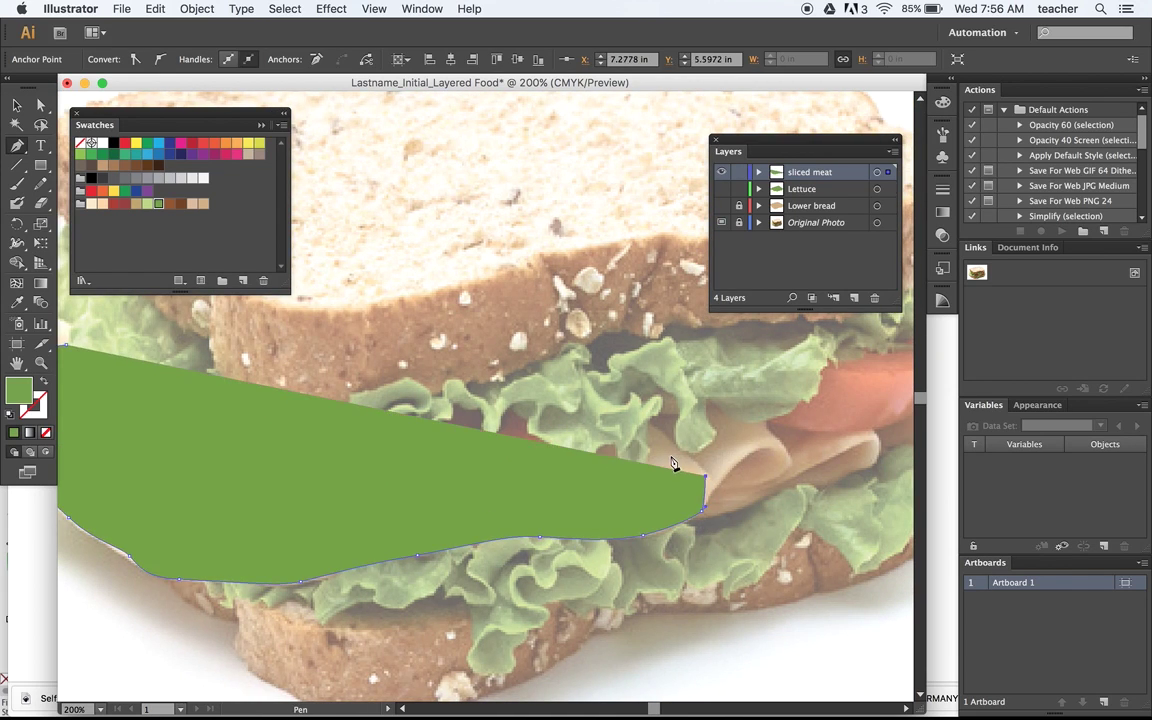
pyautogui.click(669, 454)
# Close the meat path across the upper bread back to its starting point at the left ham slice.
pyautogui.click(376, 270)
pyautogui.moveTo(538, 467); pyautogui.dragTo(728, 530)
pyautogui.click(258, 411)
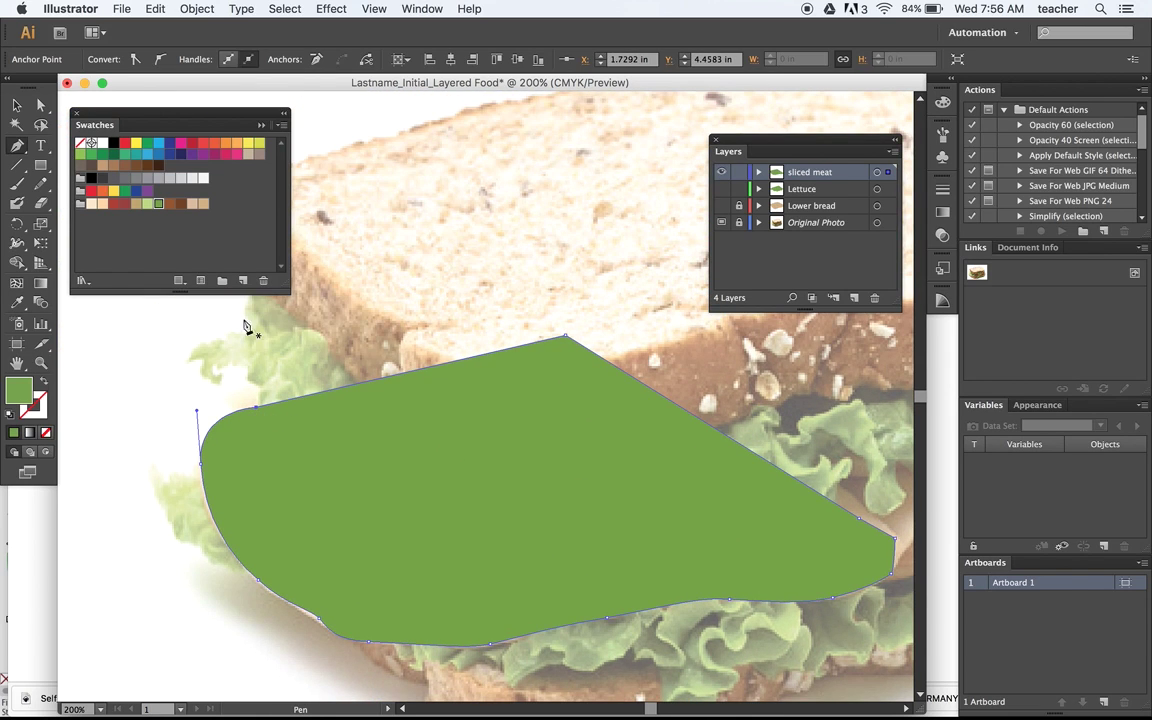
# Fill the meat shape with the pinkish tan from the sampled color group and hide its path within the sliced meat layer.
pyautogui.click(193, 205)
pyautogui.click(16, 103)
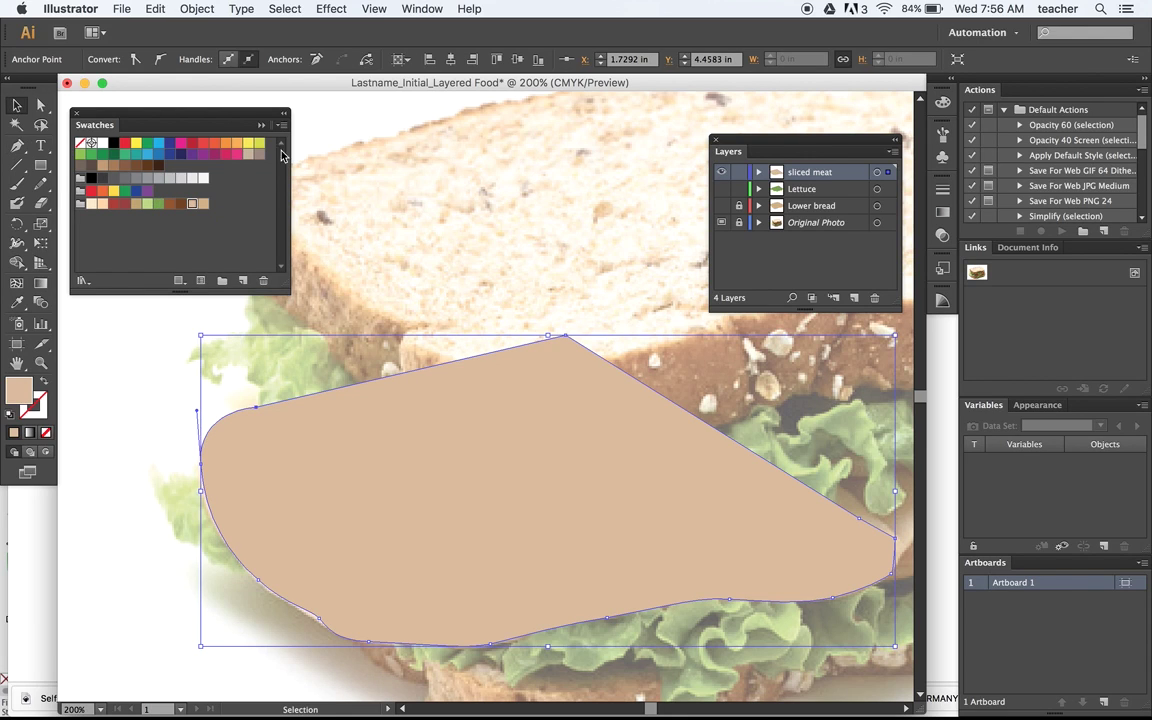
pyautogui.click(758, 173)
pyautogui.click(722, 189)
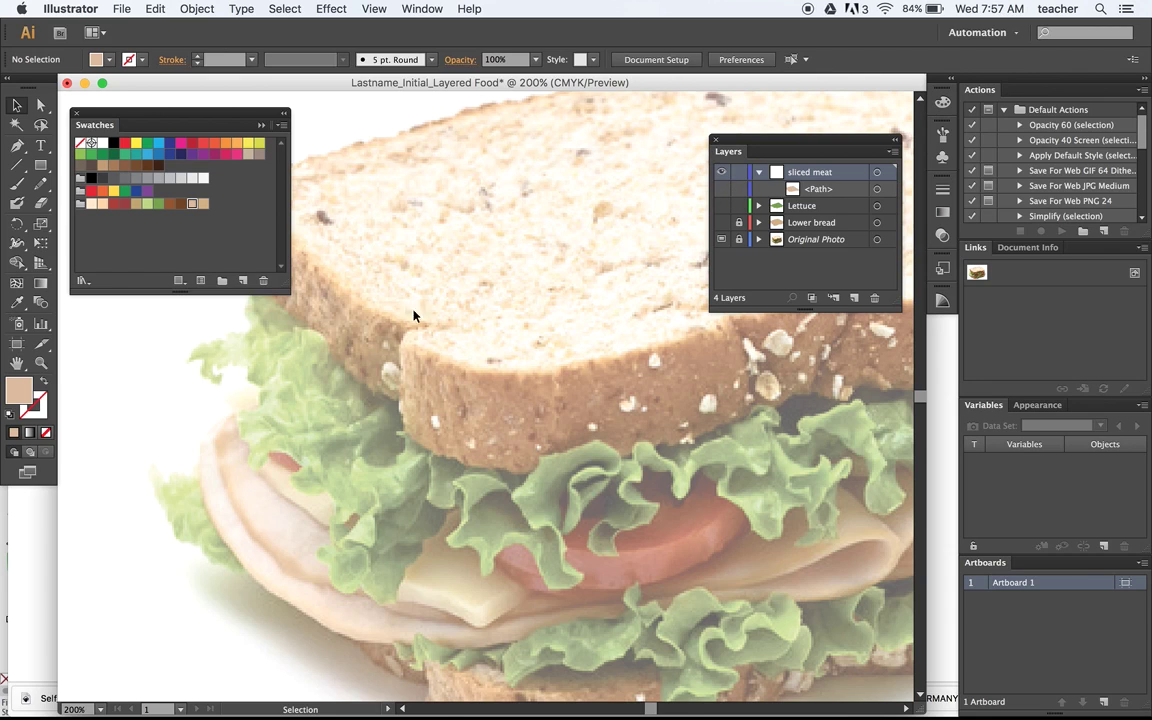
# Start a second Pen path in the sliced meat layer and trace the inner ham slice's edge below the cheese.
pyautogui.click(18, 143)
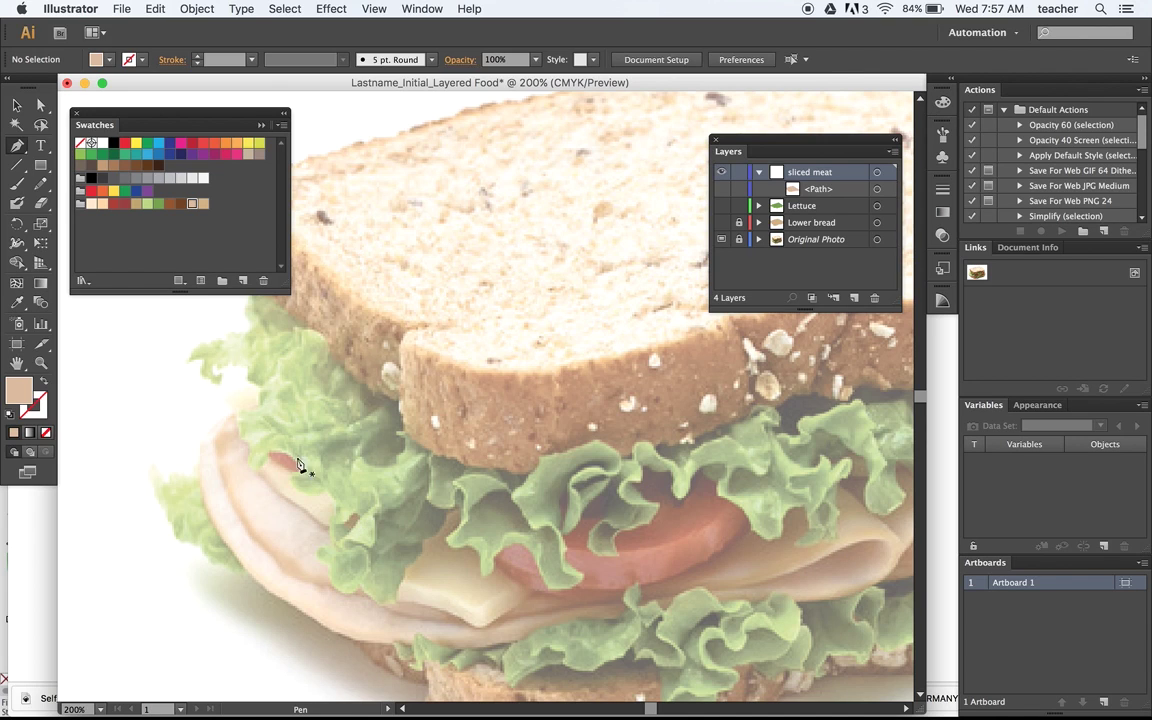
pyautogui.click(294, 386)
pyautogui.click(221, 421)
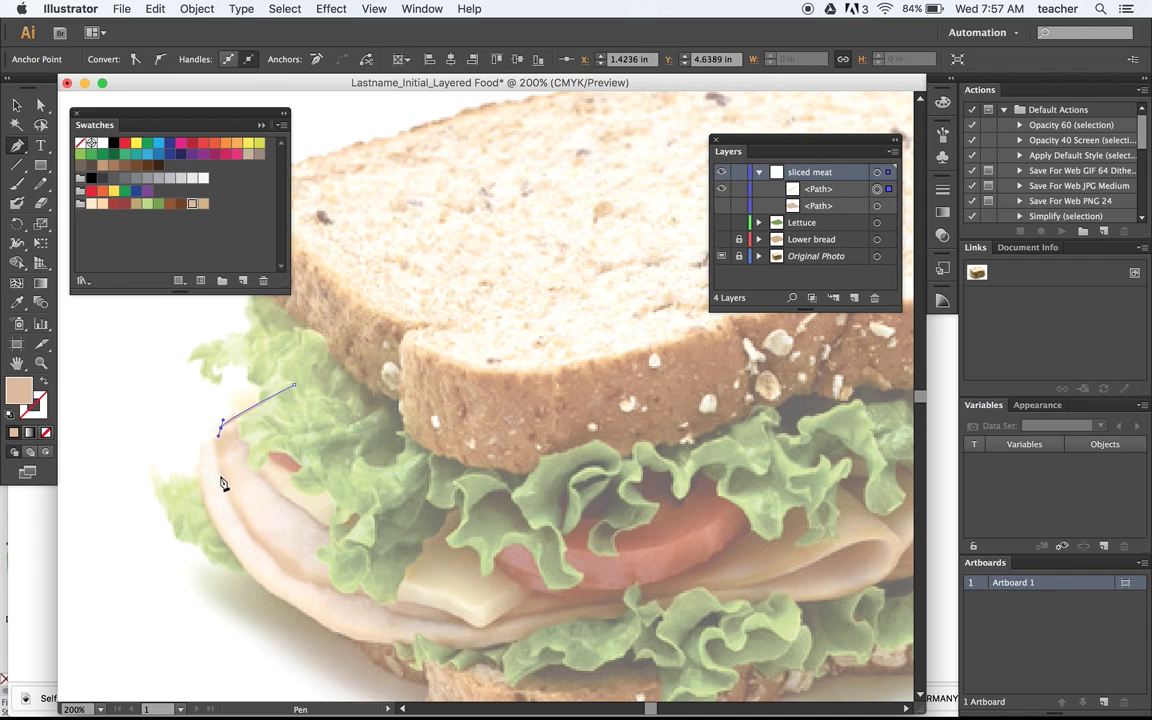
pyautogui.click(223, 485)
pyautogui.moveTo(274, 563); pyautogui.dragTo(575, 606)
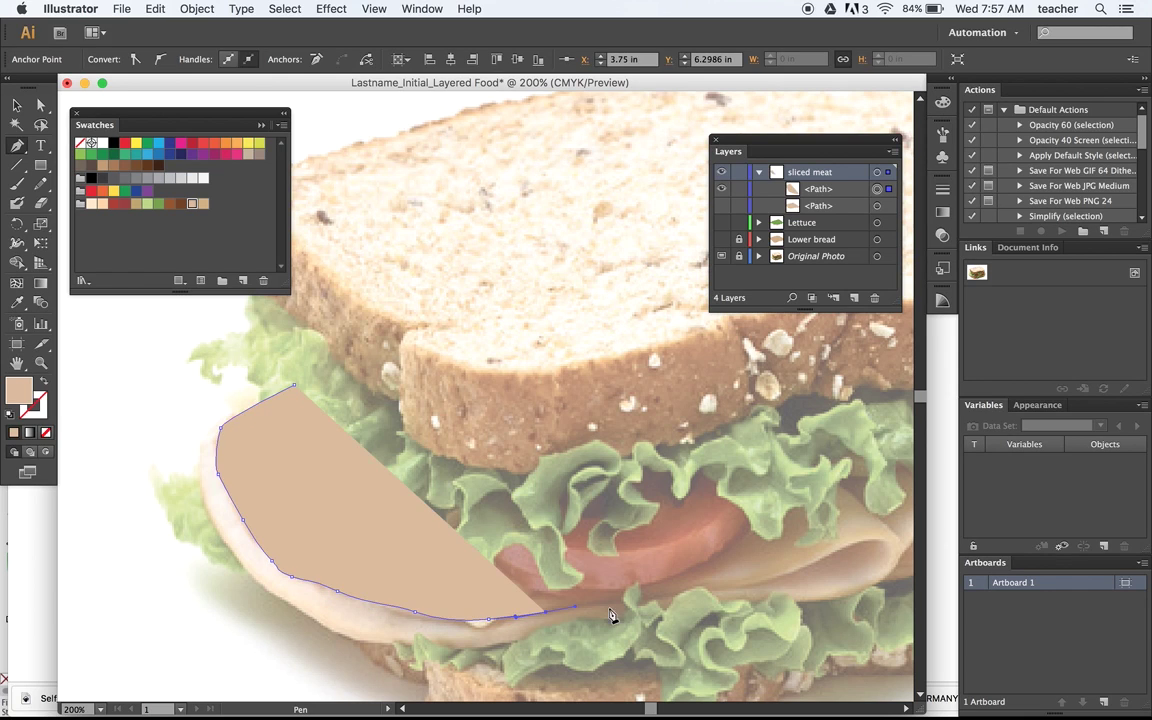
# Continue the second meat path along the slice's edge and around the fold at its right end.
pyautogui.moveTo(750, 581); pyautogui.dragTo(894, 556)
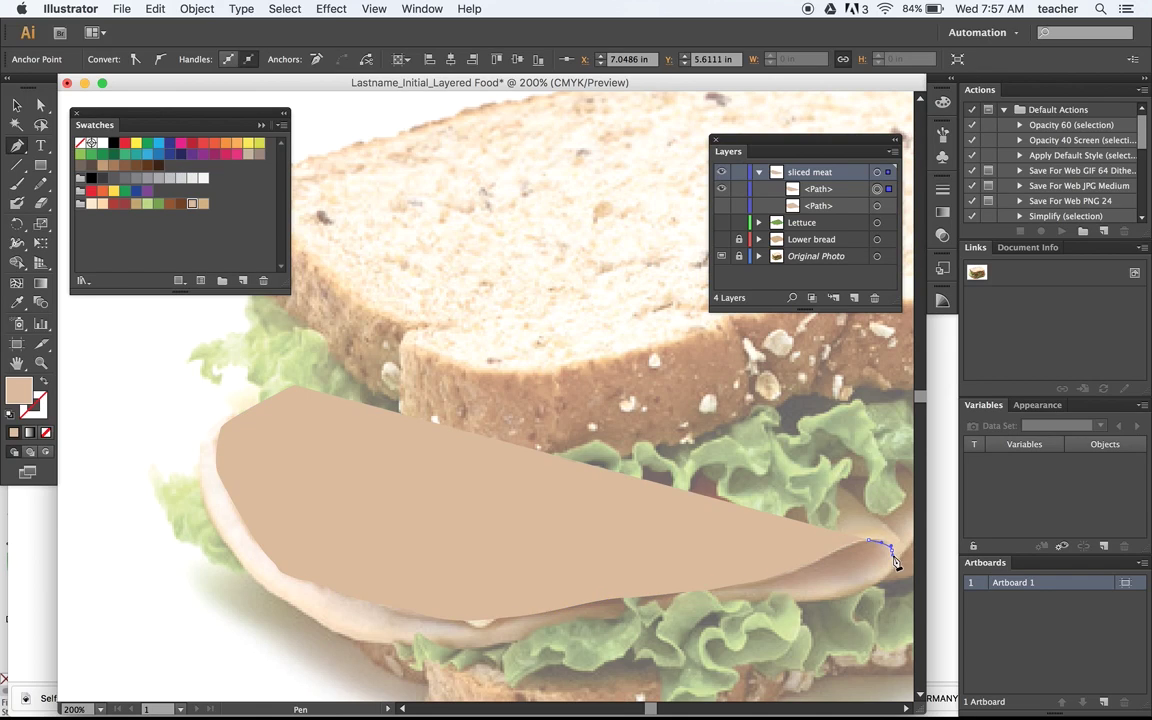
pyautogui.keyDown('super'); pyautogui.click(886, 527); pyautogui.keyUp('super')
pyautogui.click(891, 549)
pyautogui.click(850, 497)
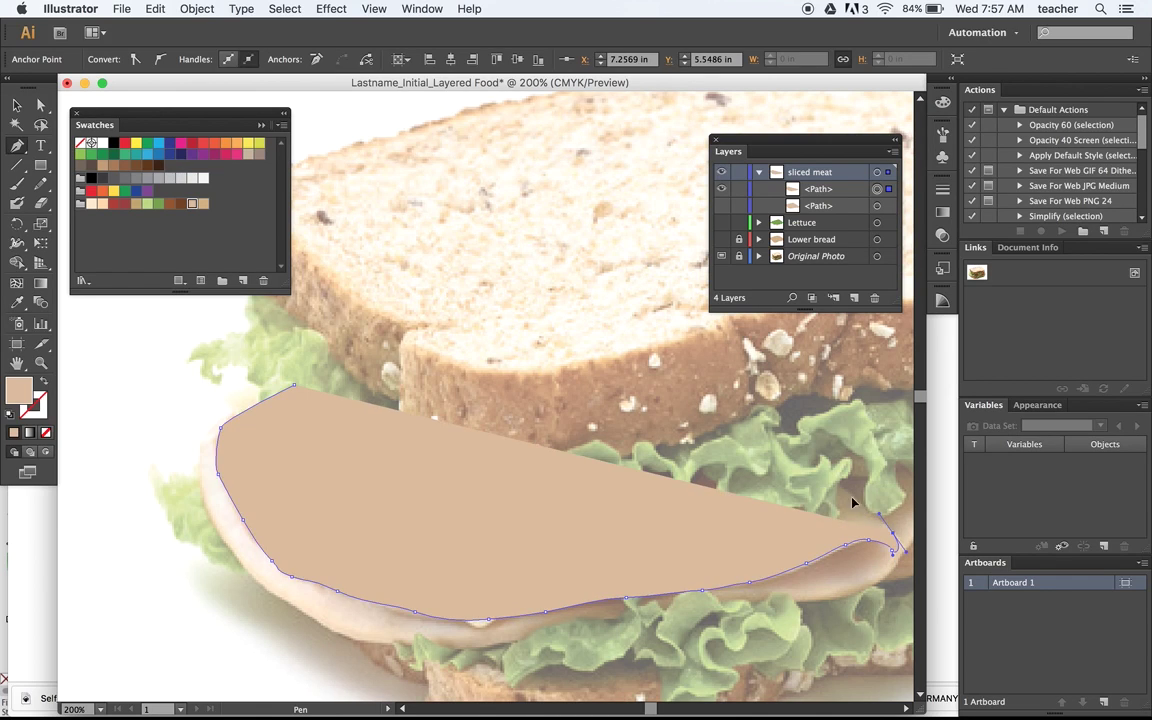
# Close the second meat path across the upper bread at its starting point and show the first meat path again.
pyautogui.click(770, 412)
pyautogui.click(648, 327)
pyautogui.moveTo(477, 322); pyautogui.dragTo(421, 352)
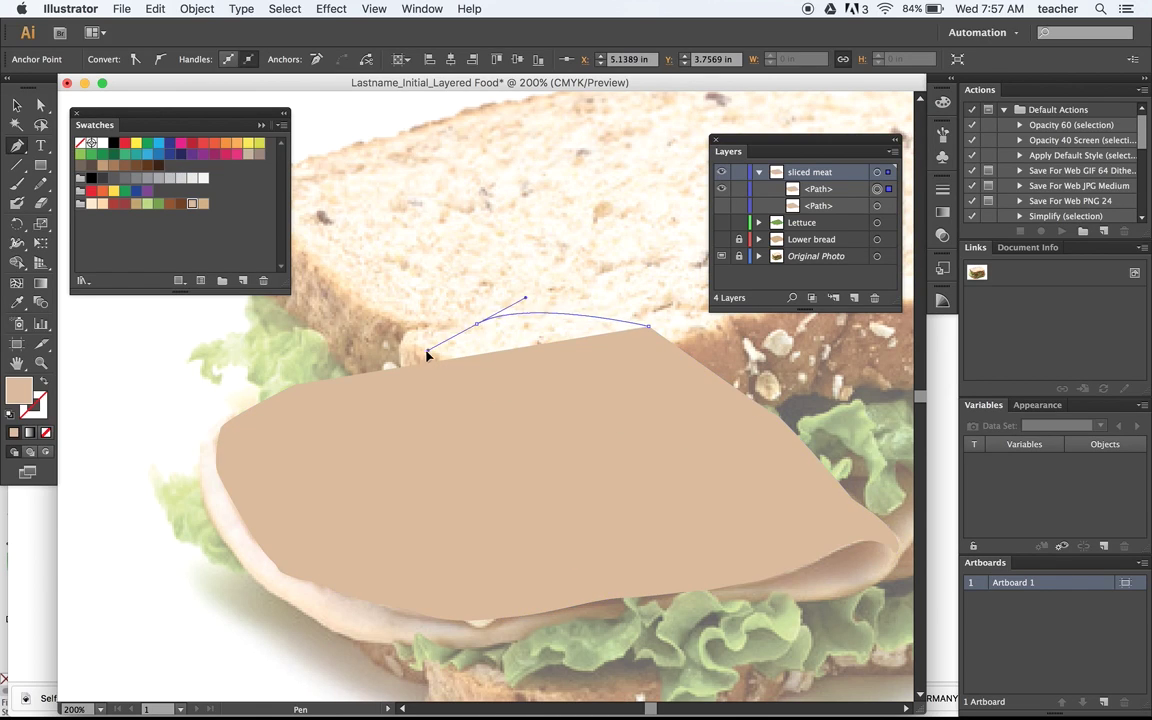
pyautogui.click(297, 386)
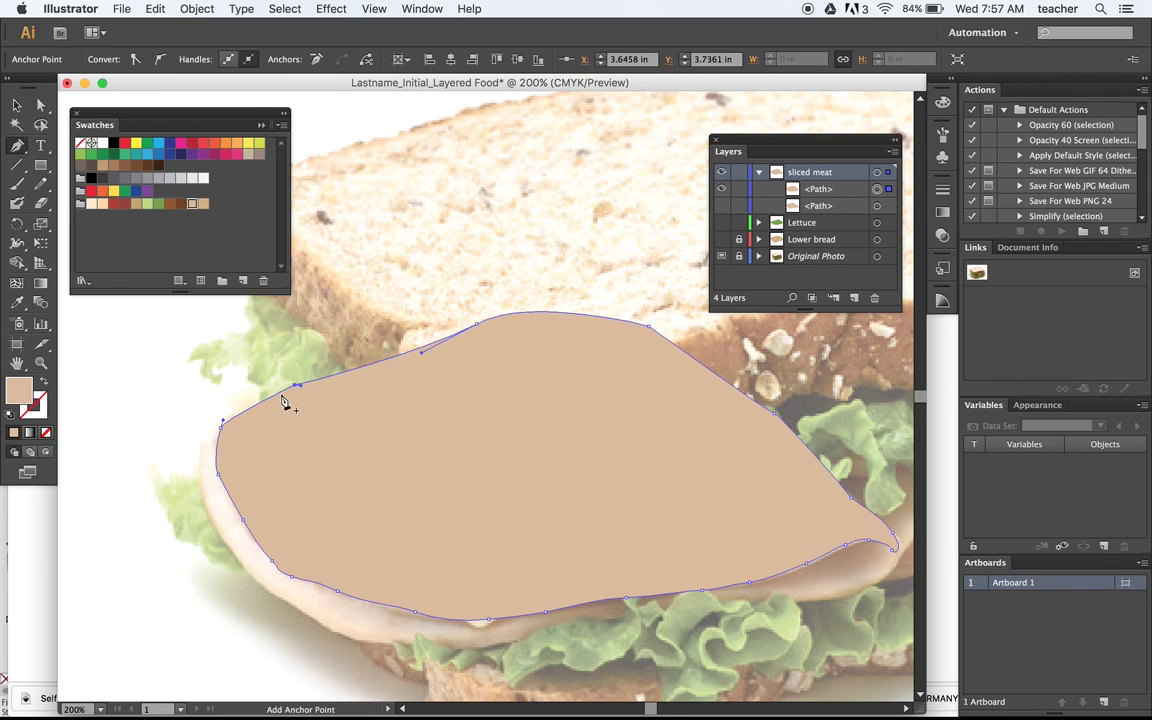
pyautogui.click(18, 108)
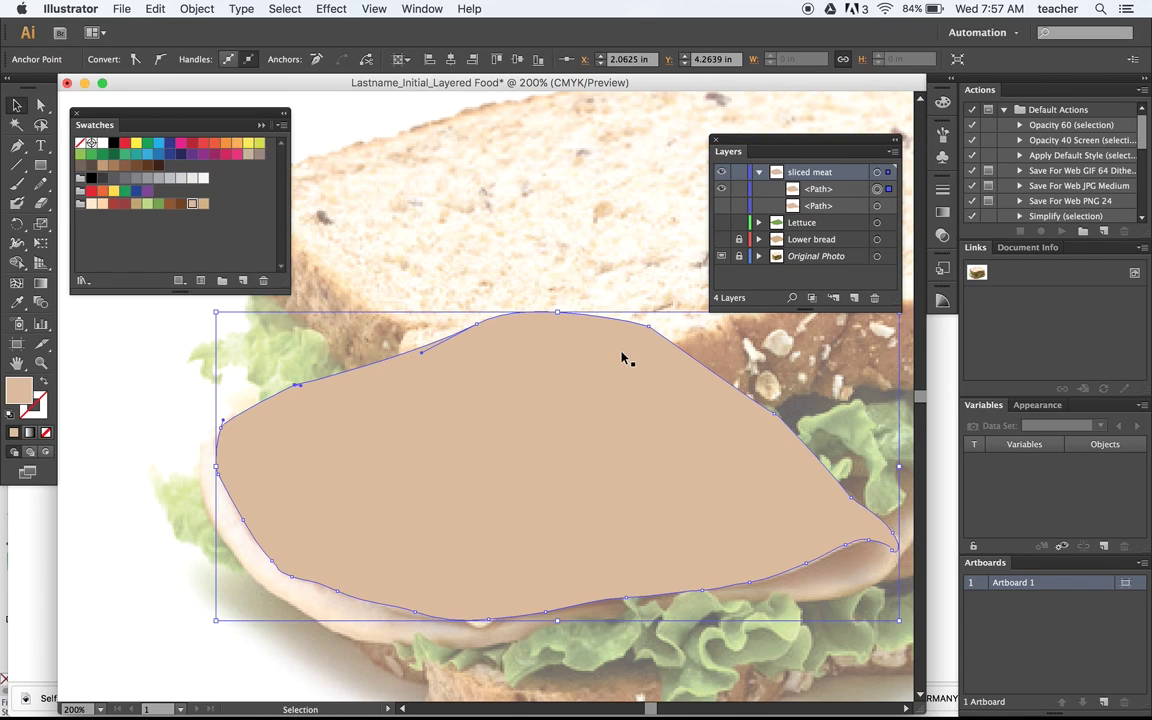
pyautogui.click(723, 206)
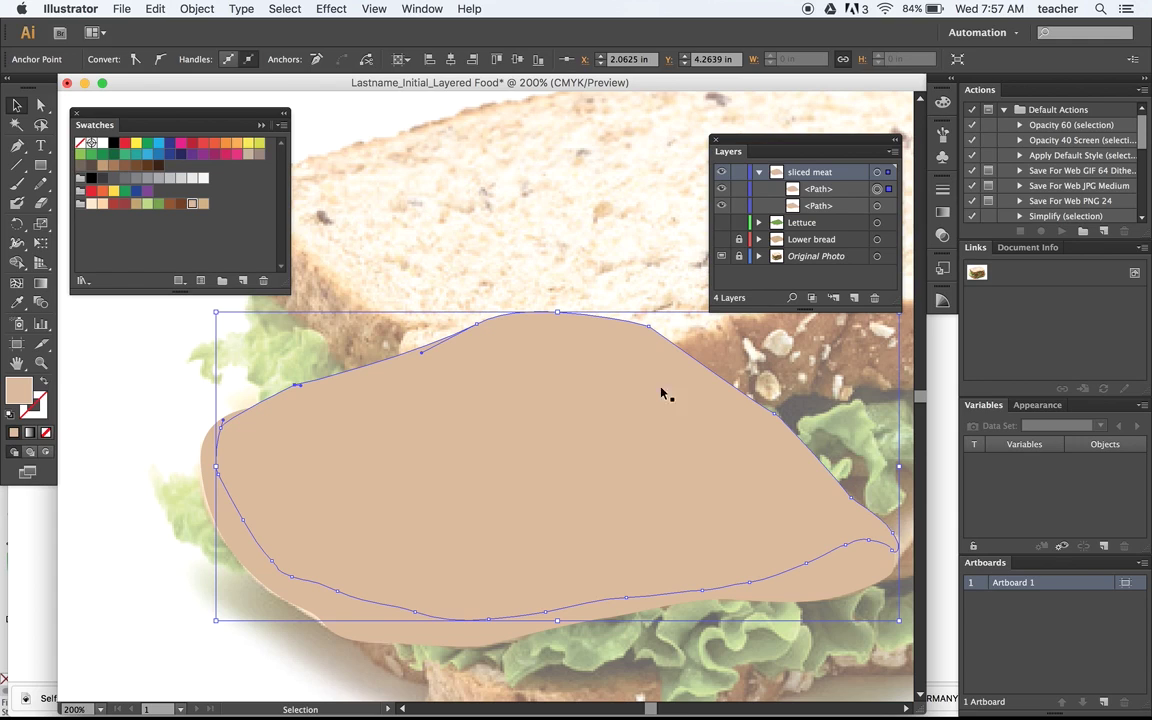
# Try other swatches from the sampled color group, including golden tan and pale peach, as the inner slice's fill.
pyautogui.click(203, 204)
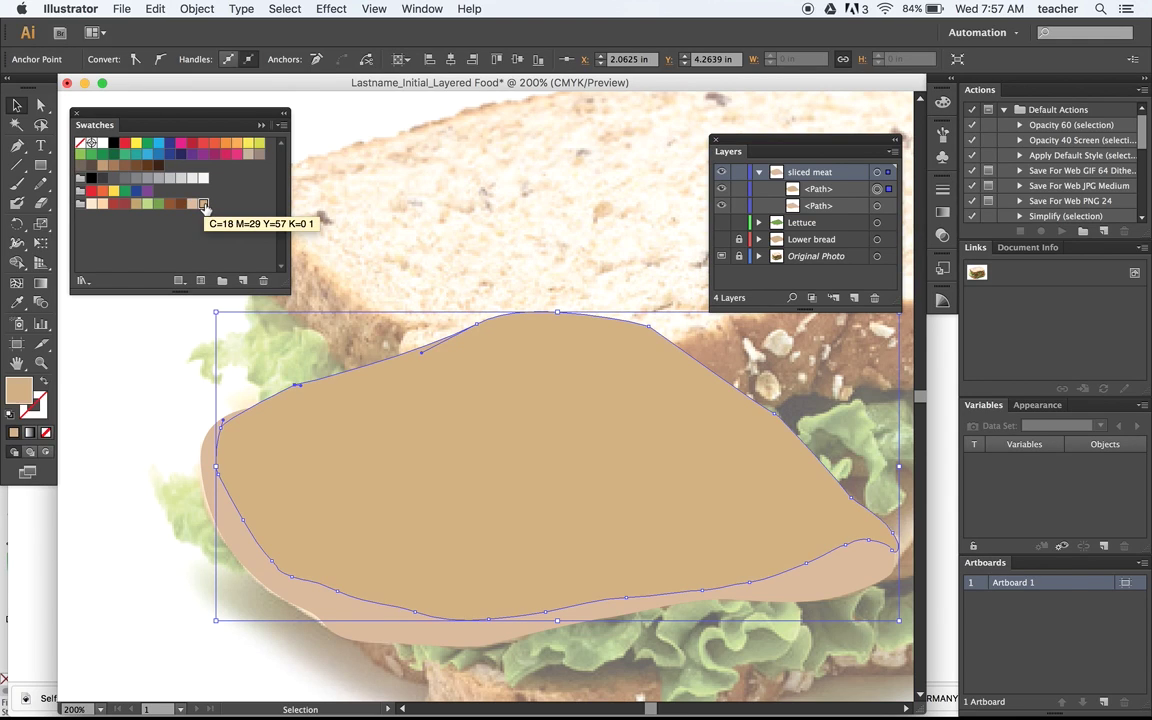
pyautogui.click(91, 204)
pyautogui.click(101, 204)
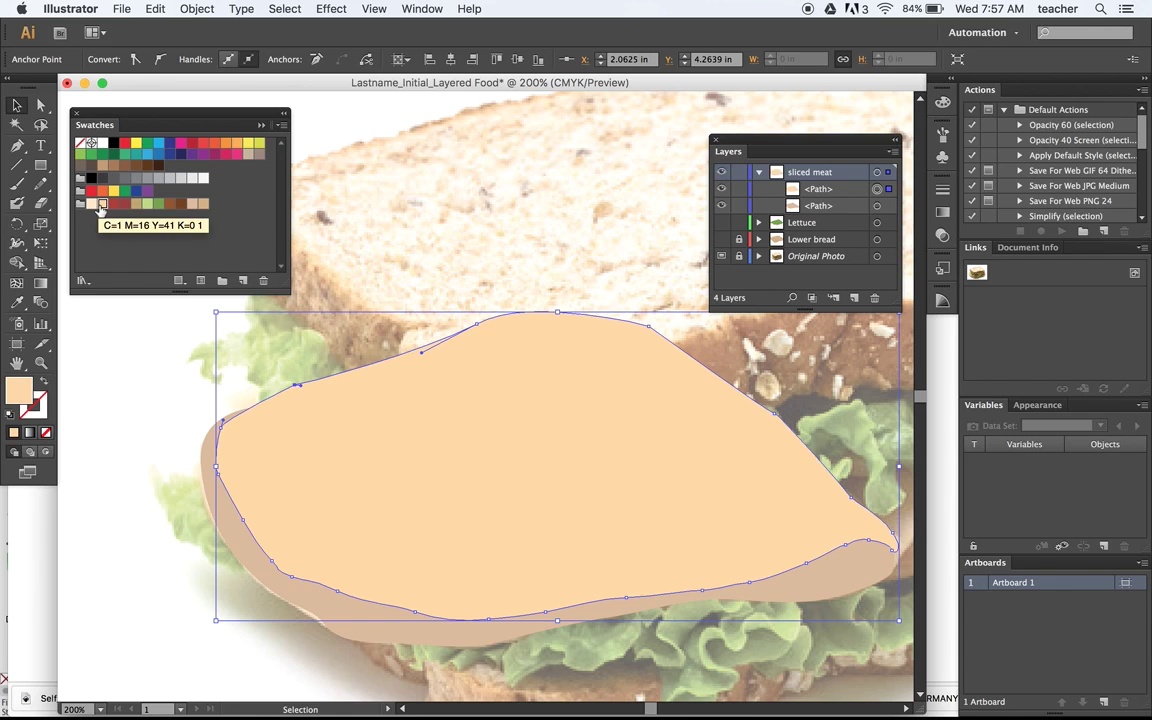
pyautogui.click(192, 204)
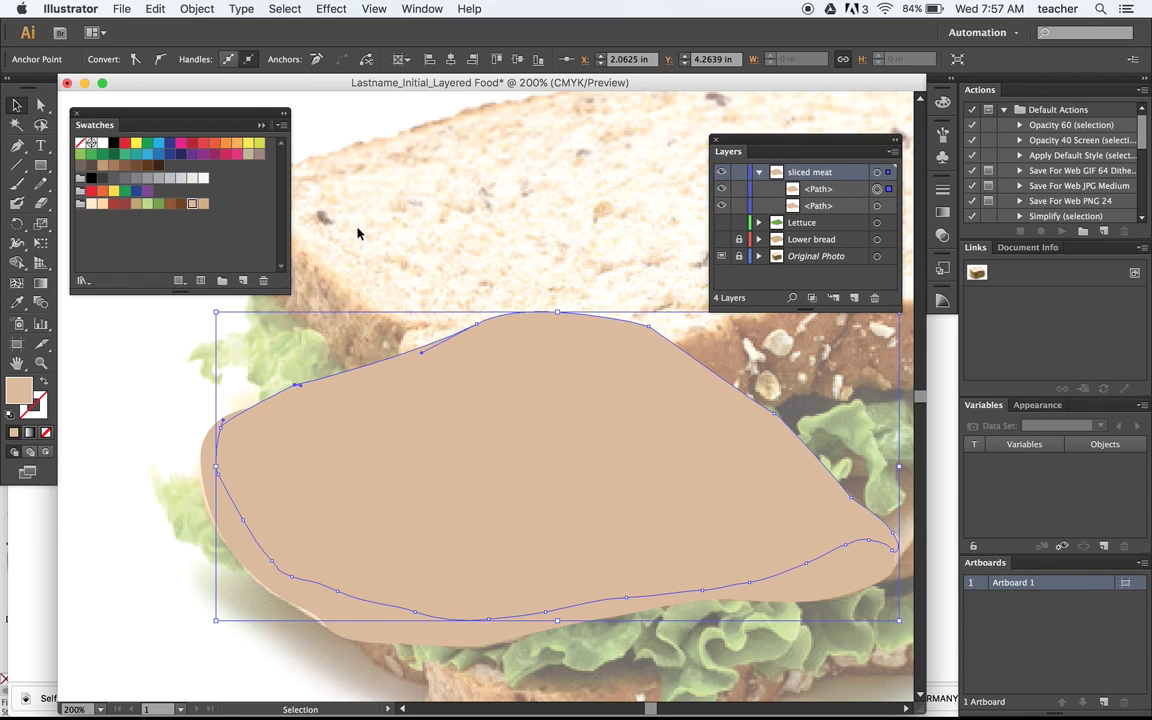
# Open the Color Guide beside the swatches and fill the inner slice with a slightly lighter tint of its pinkish tan.
pyautogui.click(410, 8)
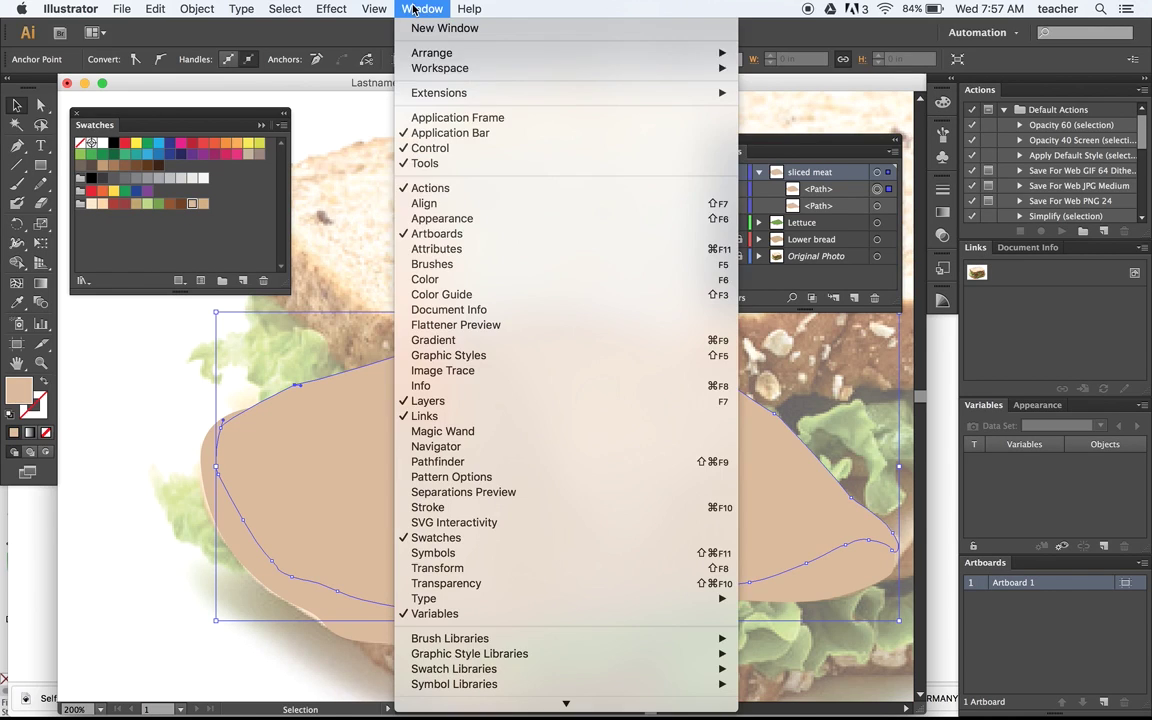
pyautogui.click(443, 295)
pyautogui.moveTo(775, 295); pyautogui.dragTo(368, 126)
pyautogui.scroll(-2, 324, 546)
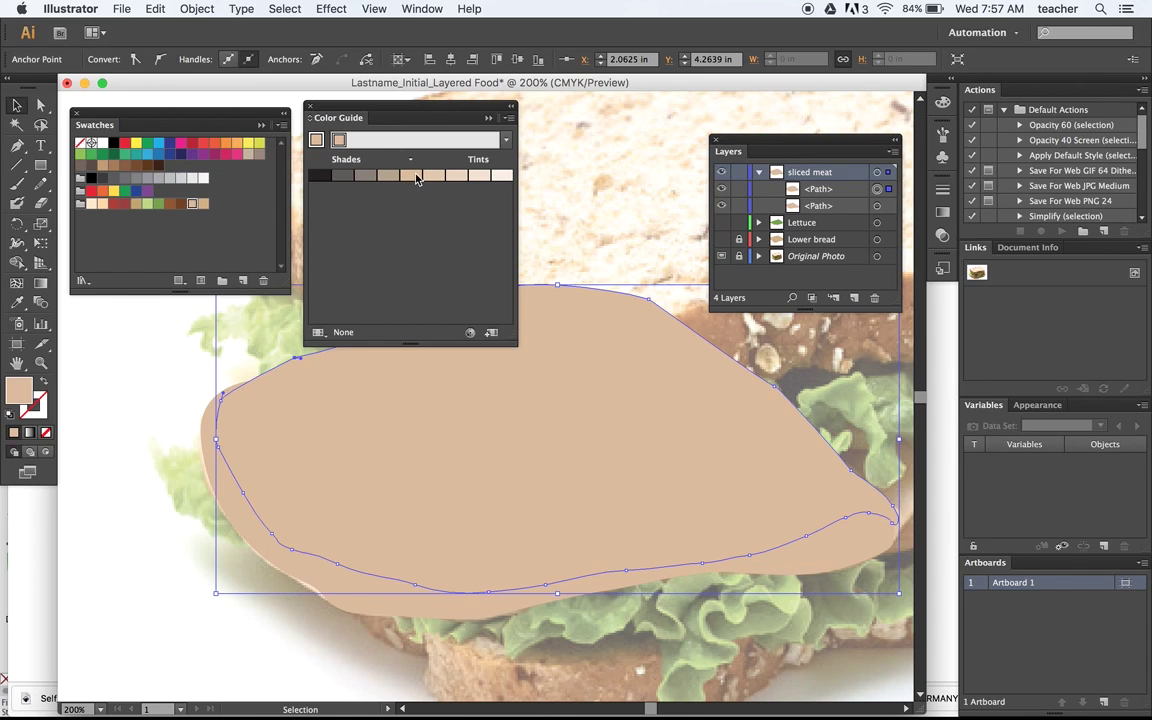
pyautogui.click(433, 176)
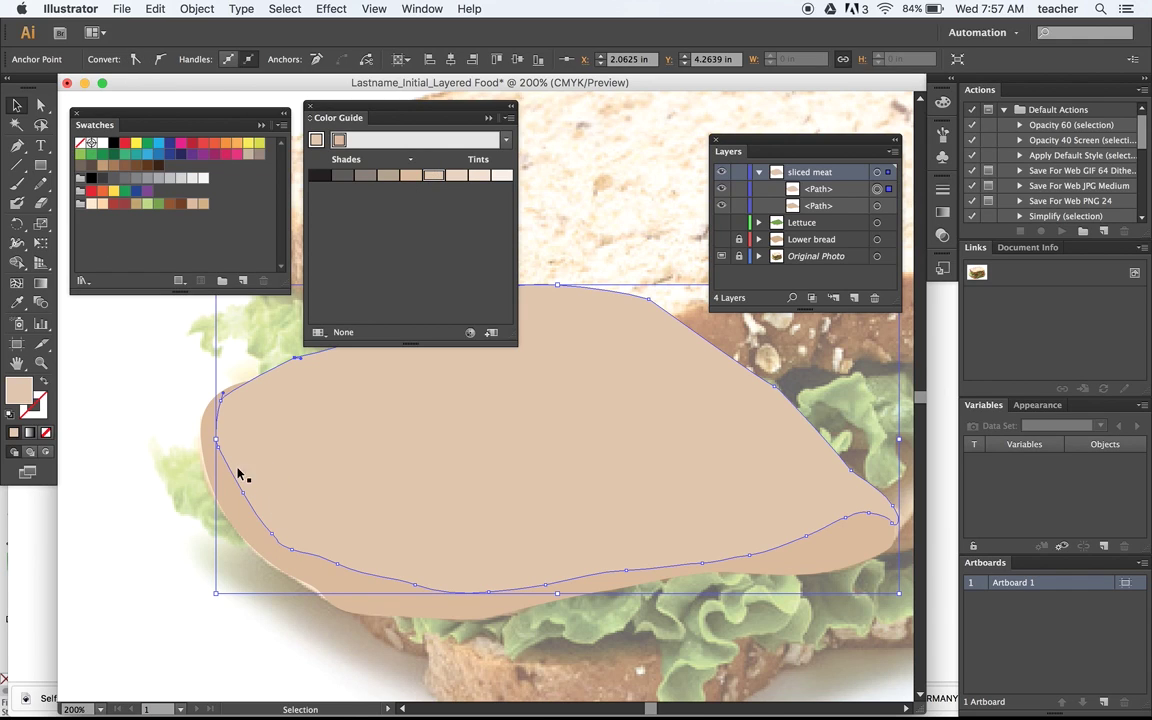
# Outline the inner slice with a 4 pt stroke in the sampled golden tan (C=18 M=29 Y=57 K=0).
pyautogui.click(37, 405)
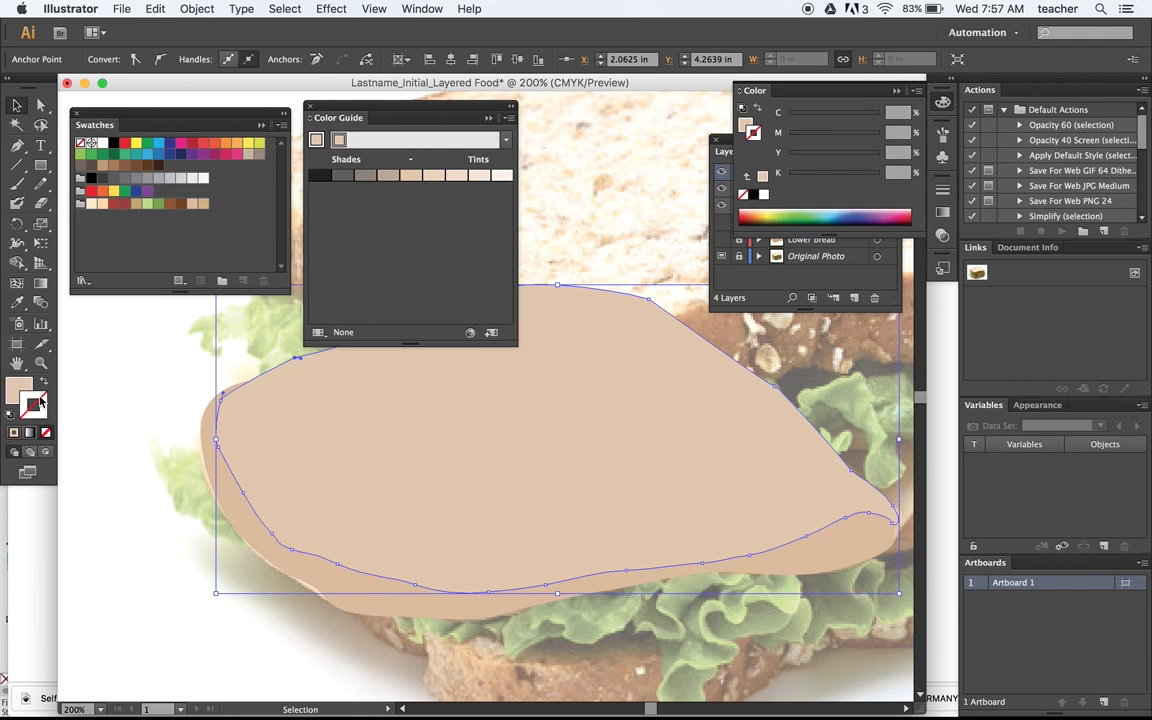
pyautogui.click(204, 206)
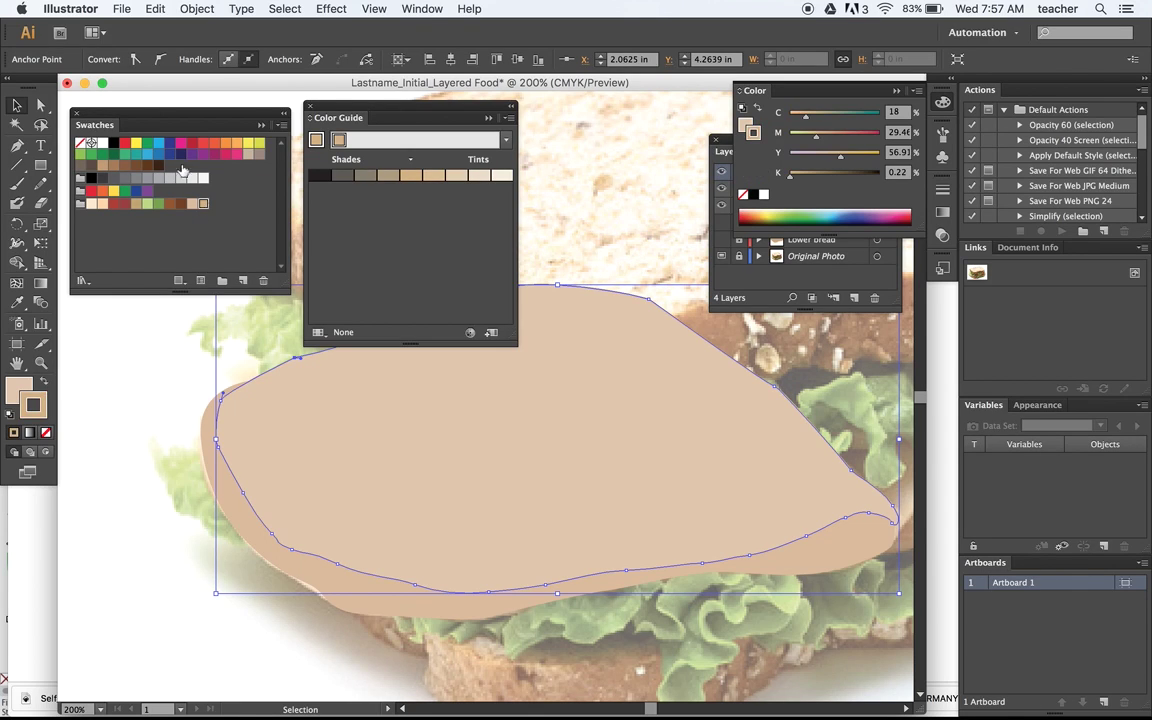
pyautogui.press('v')
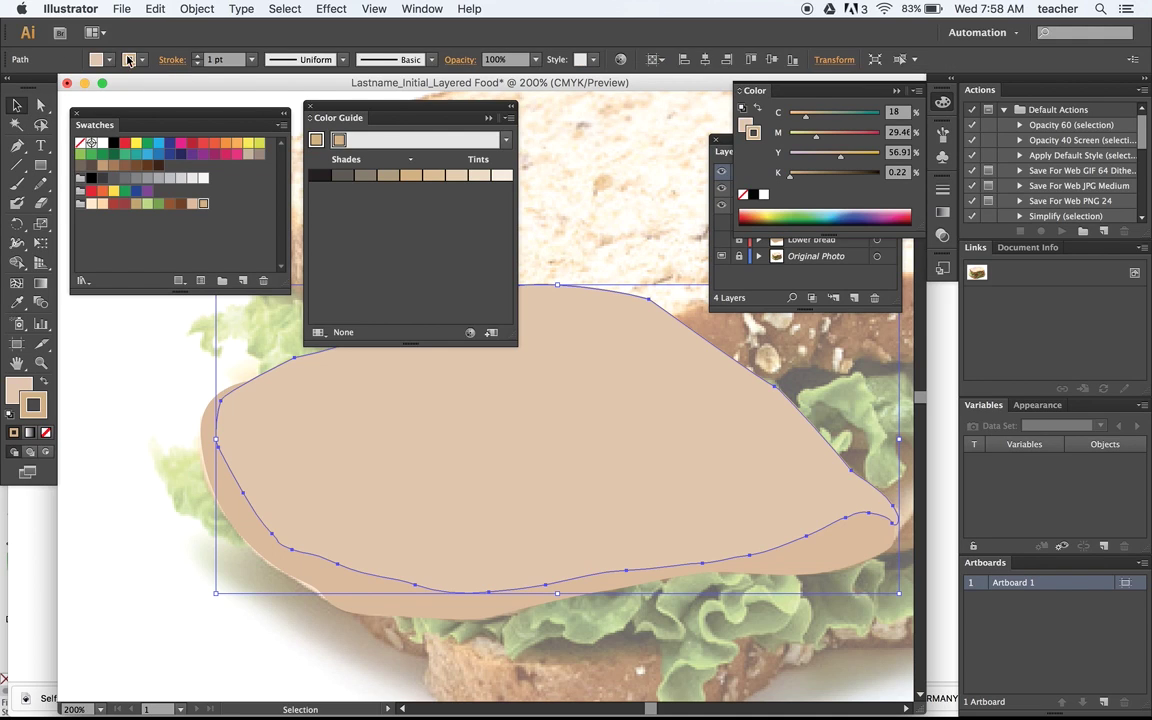
pyautogui.click(197, 60)
pyautogui.click(197, 60)
pyautogui.click(197, 60)
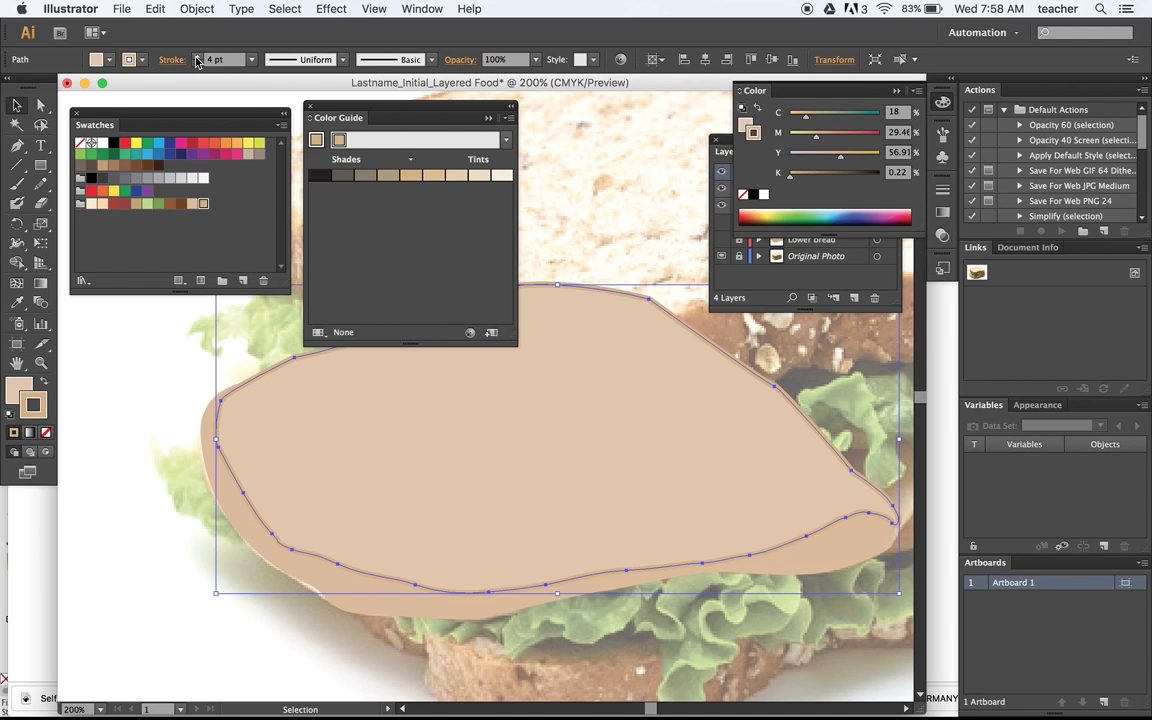
pyautogui.click(172, 463)
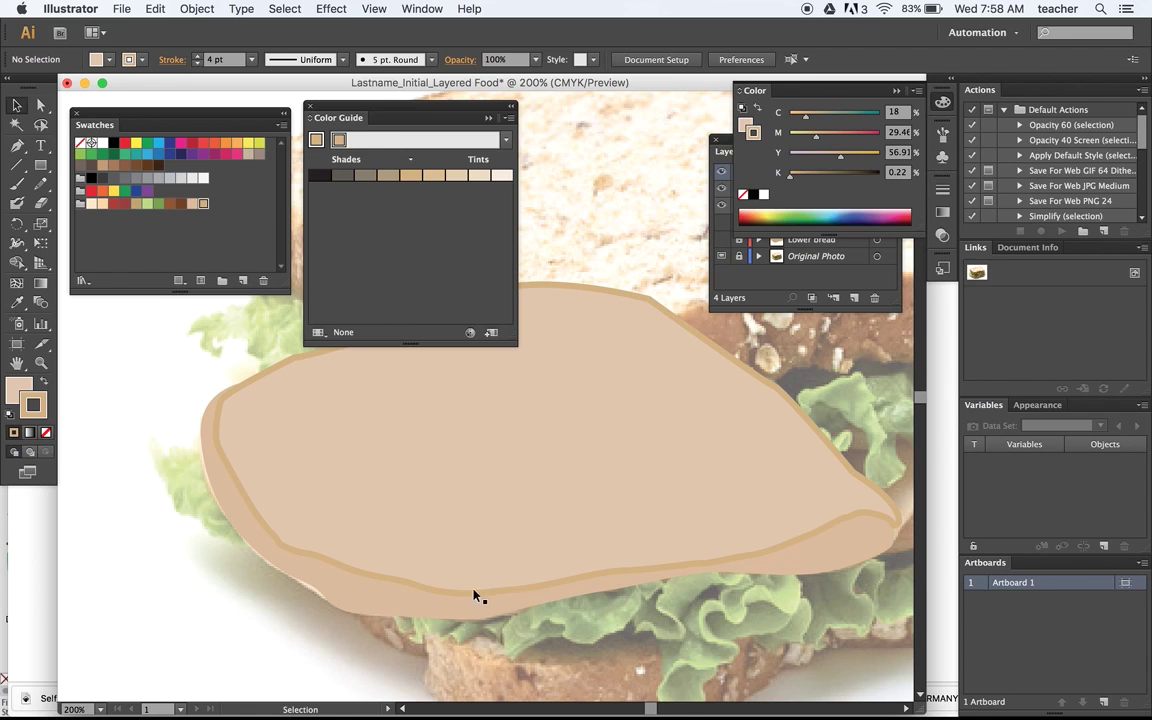
# Recolor the inner slice's stroke with the next darker Color Guide shade of the golden tan.
pyautogui.click(390, 577)
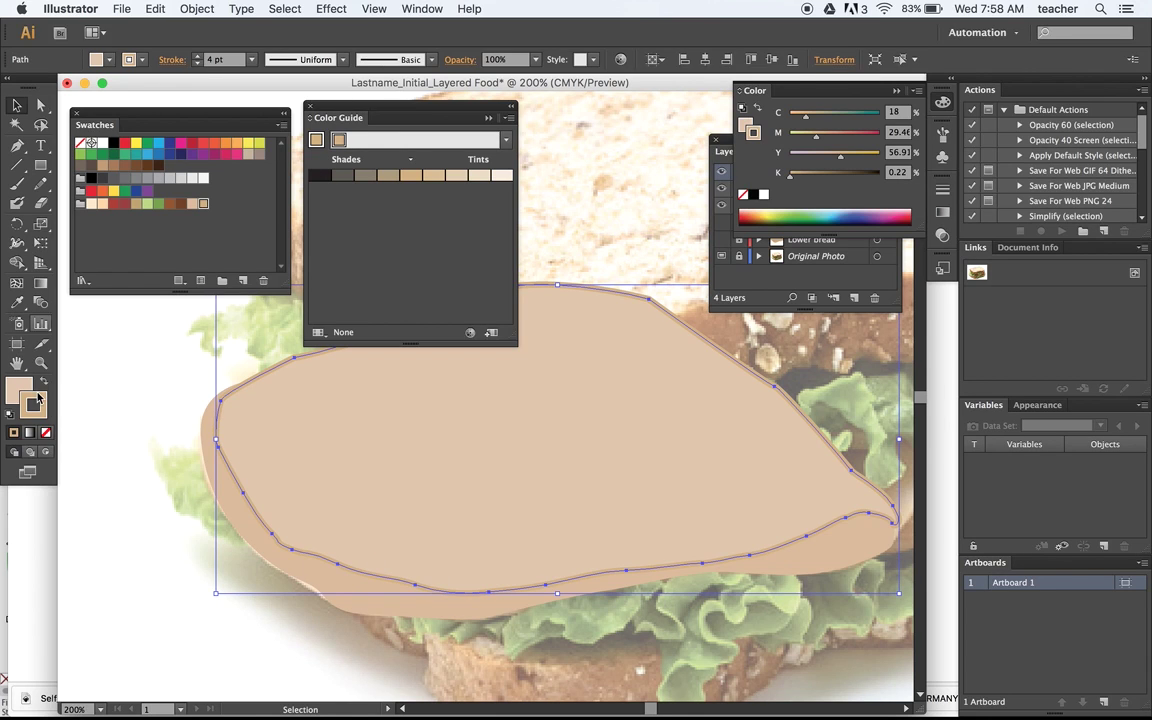
pyautogui.click(389, 177)
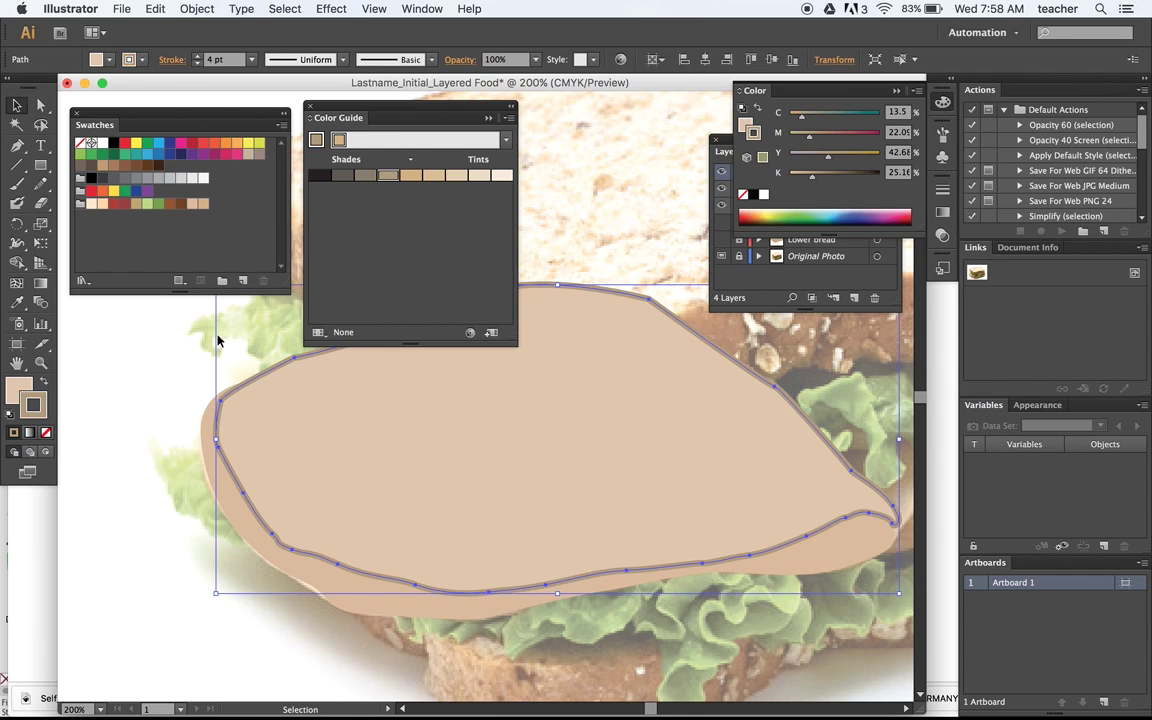
pyautogui.click(147, 368)
# Give the outer meat shape a 4 pt stroke in the same darker tan shade as the inner slice.
pyautogui.click(268, 552)
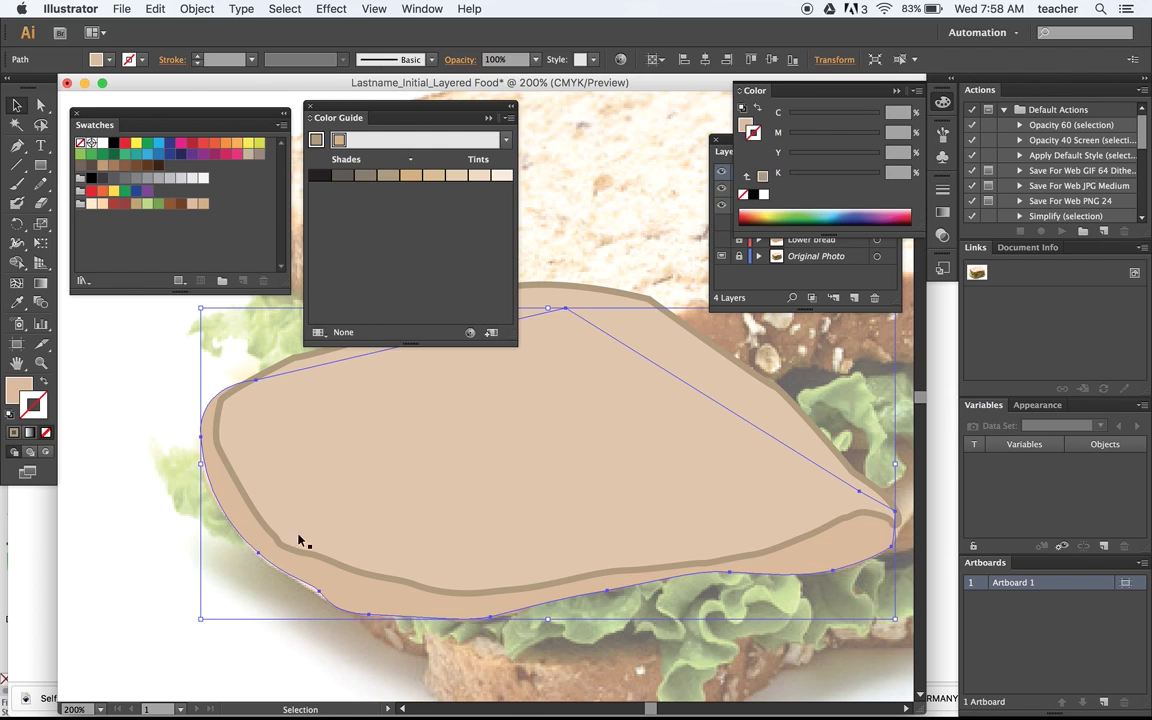
pyautogui.click(387, 180)
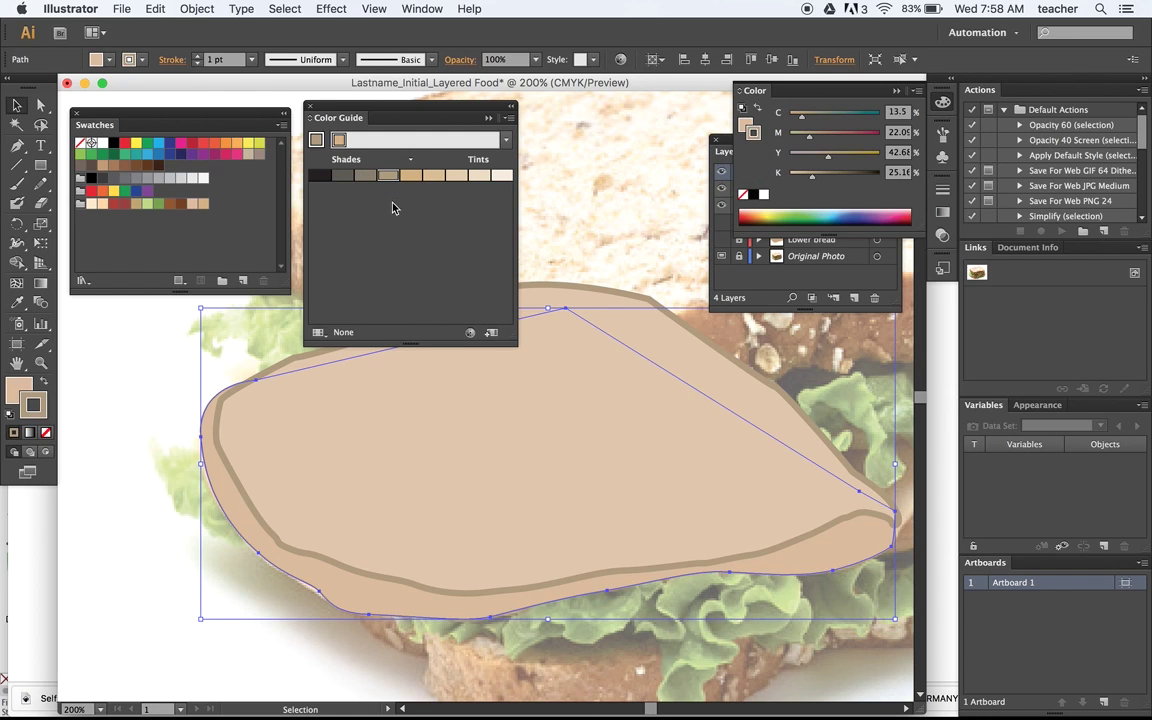
pyautogui.click(197, 55)
pyautogui.click(197, 55)
pyautogui.click(197, 55)
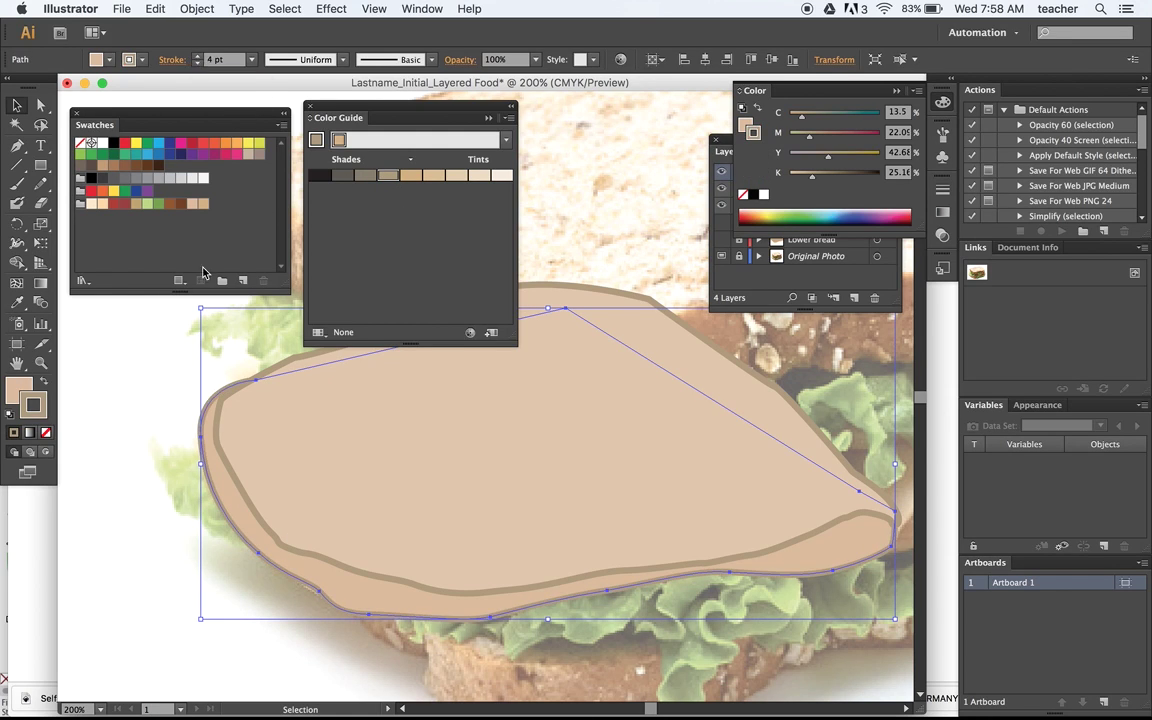
pyautogui.click(283, 425)
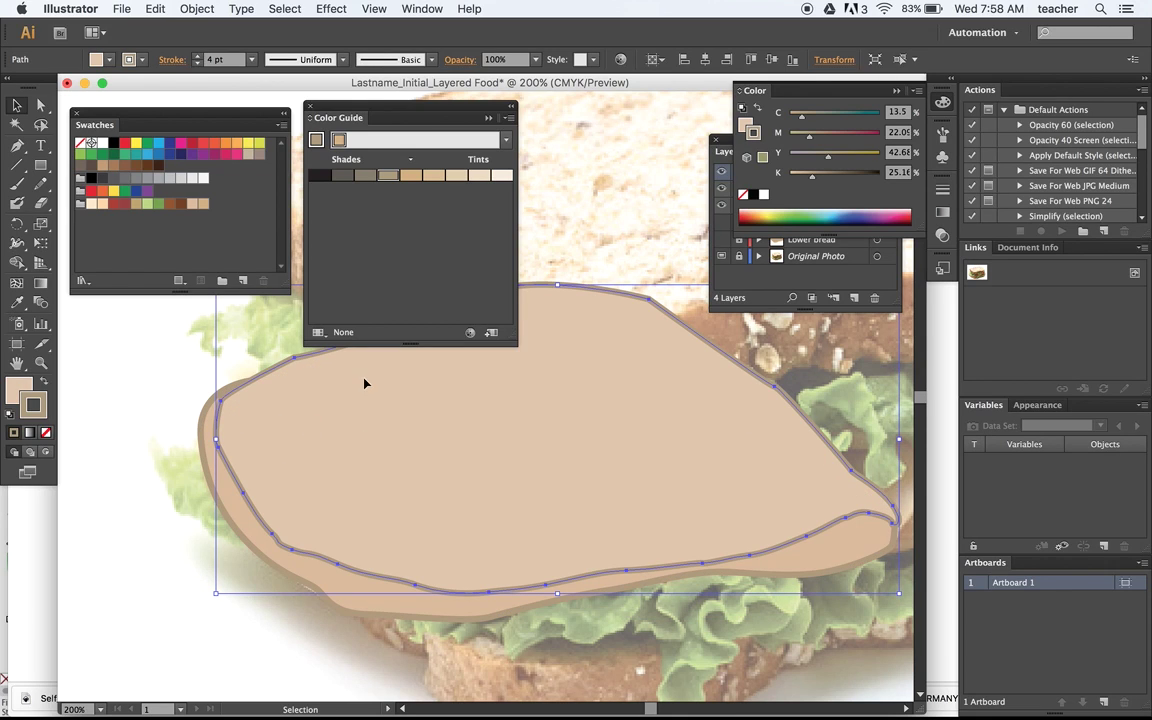
pyautogui.click(238, 505)
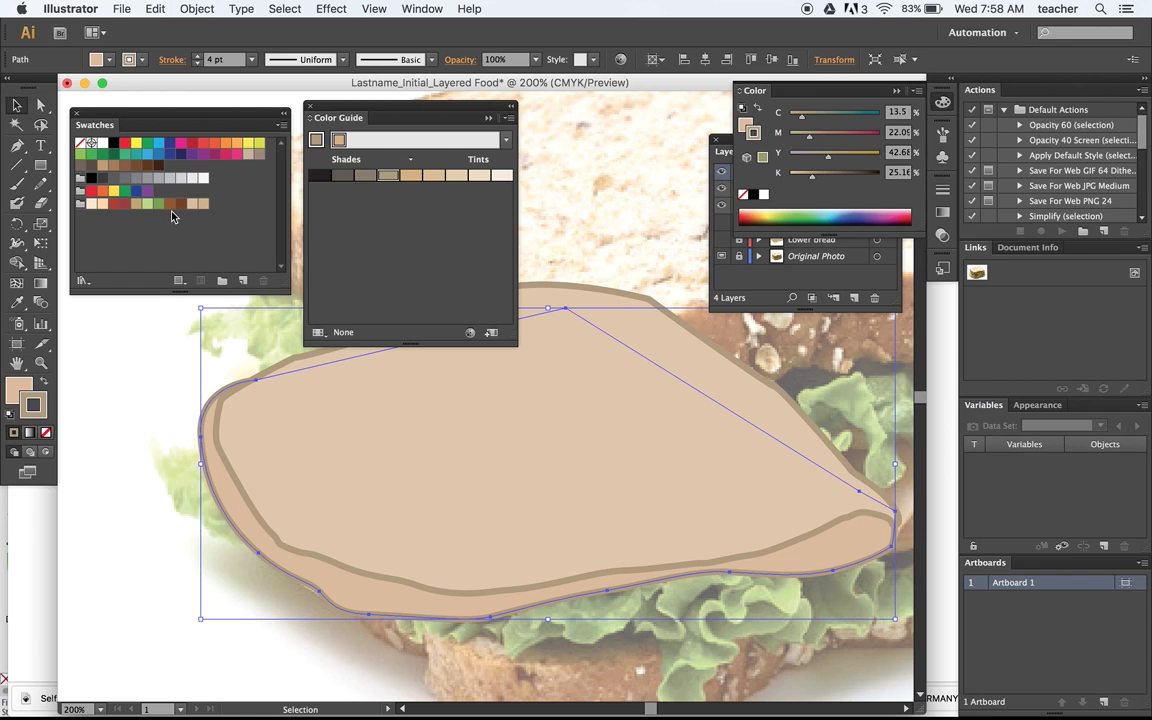
pyautogui.click(144, 522)
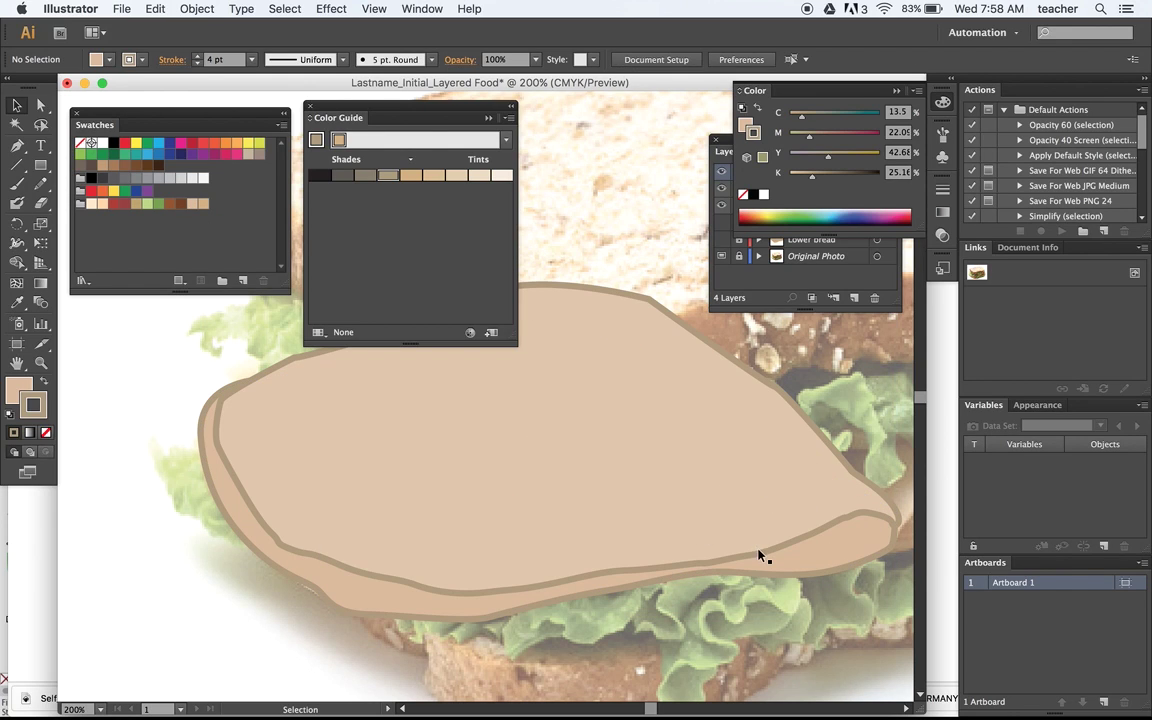
# Show the Lettuce and Lower bread layers and collapse the sliced meat layer.
pyautogui.click(721, 223)
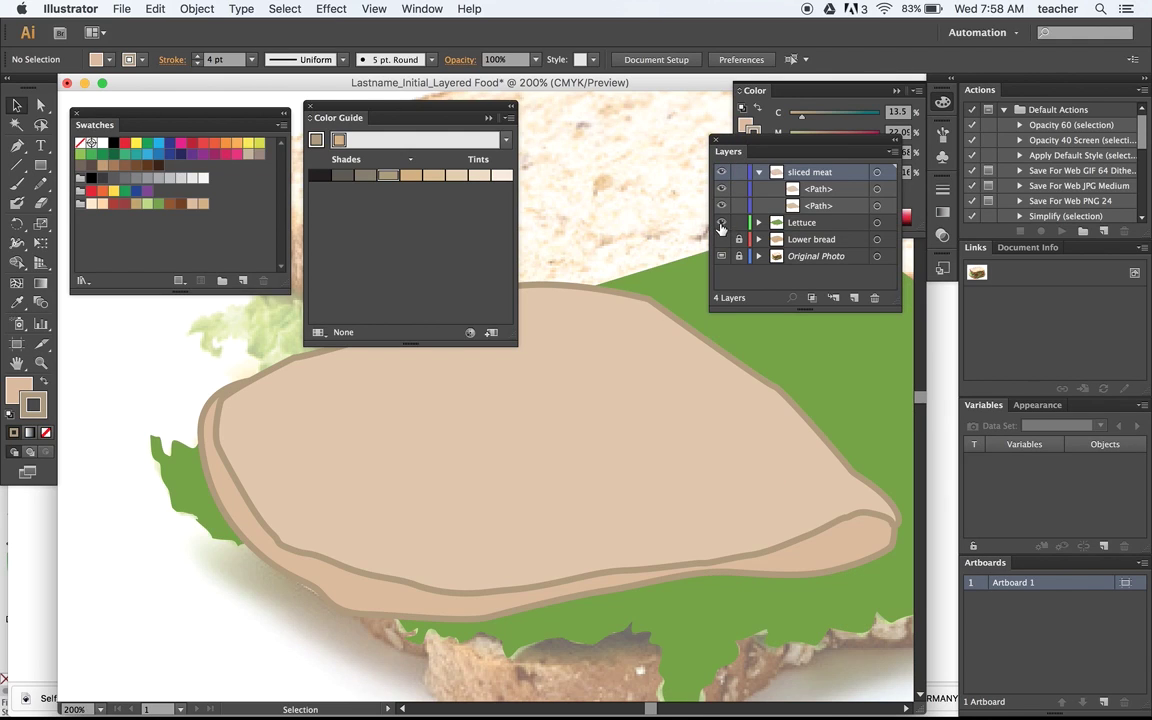
pyautogui.click(758, 172)
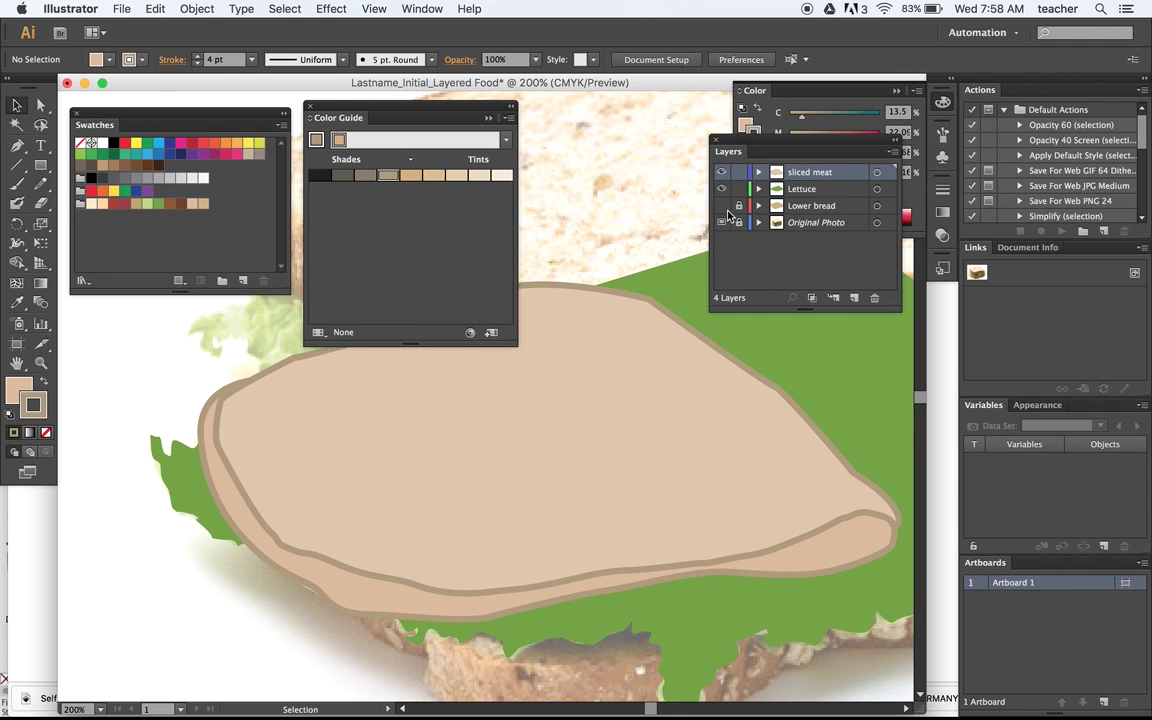
pyautogui.click(822, 190)
# Outline the lettuce shape with a 4 pt stroke in a darker Color Guide shade of its green fill.
pyautogui.click(677, 625)
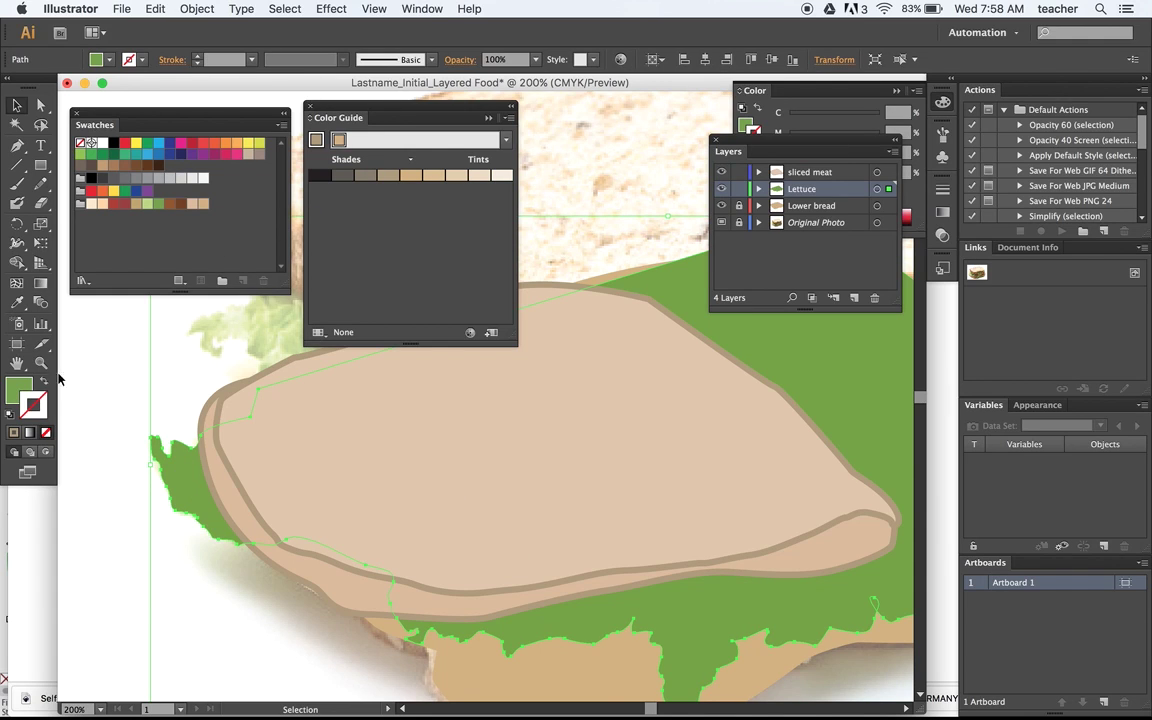
pyautogui.click(18, 390)
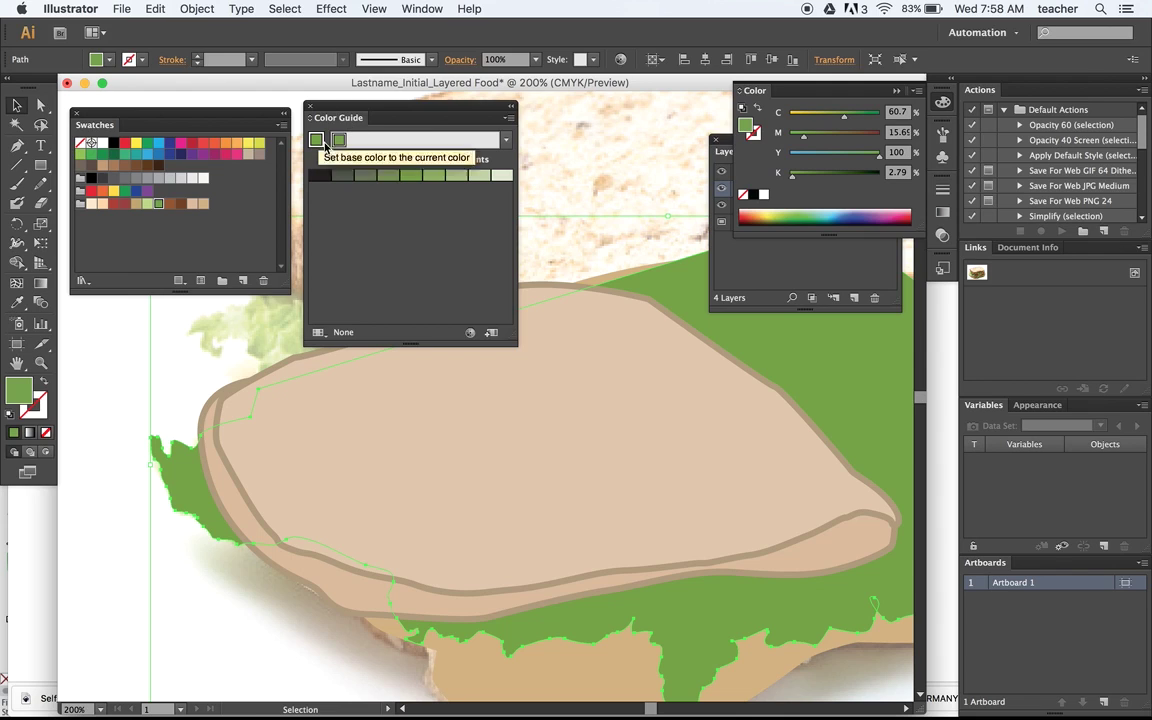
pyautogui.click(391, 178)
pyautogui.press('super+z')
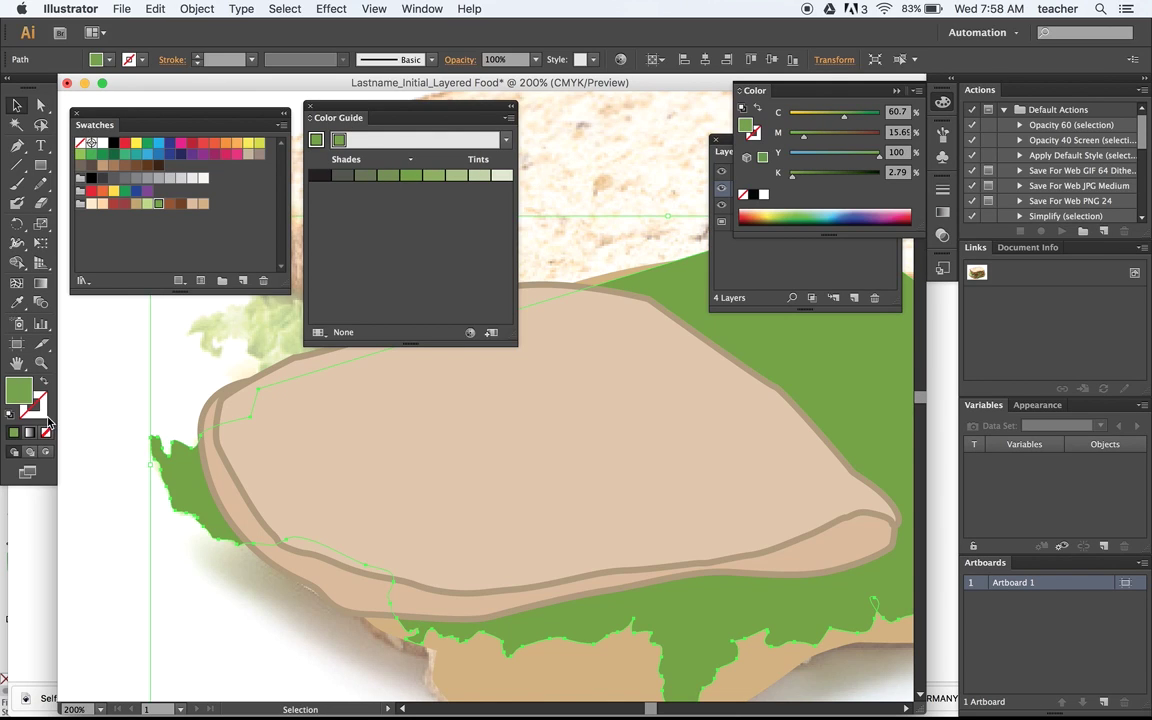
pyautogui.press('x')
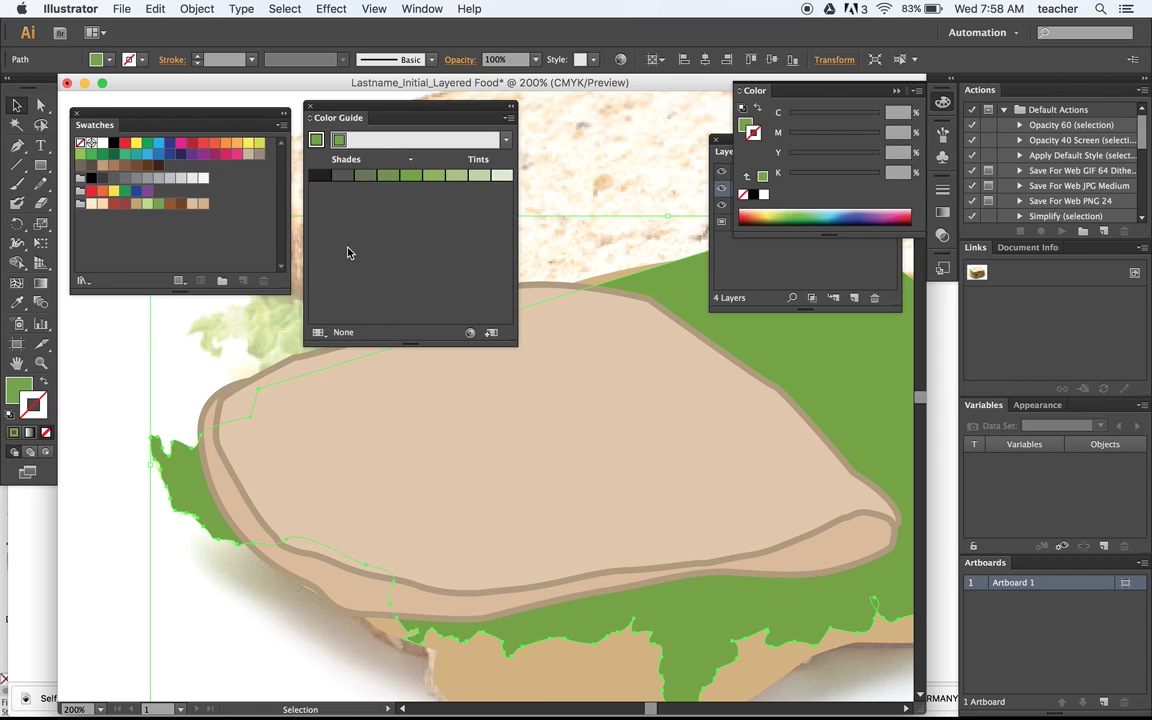
pyautogui.click(389, 178)
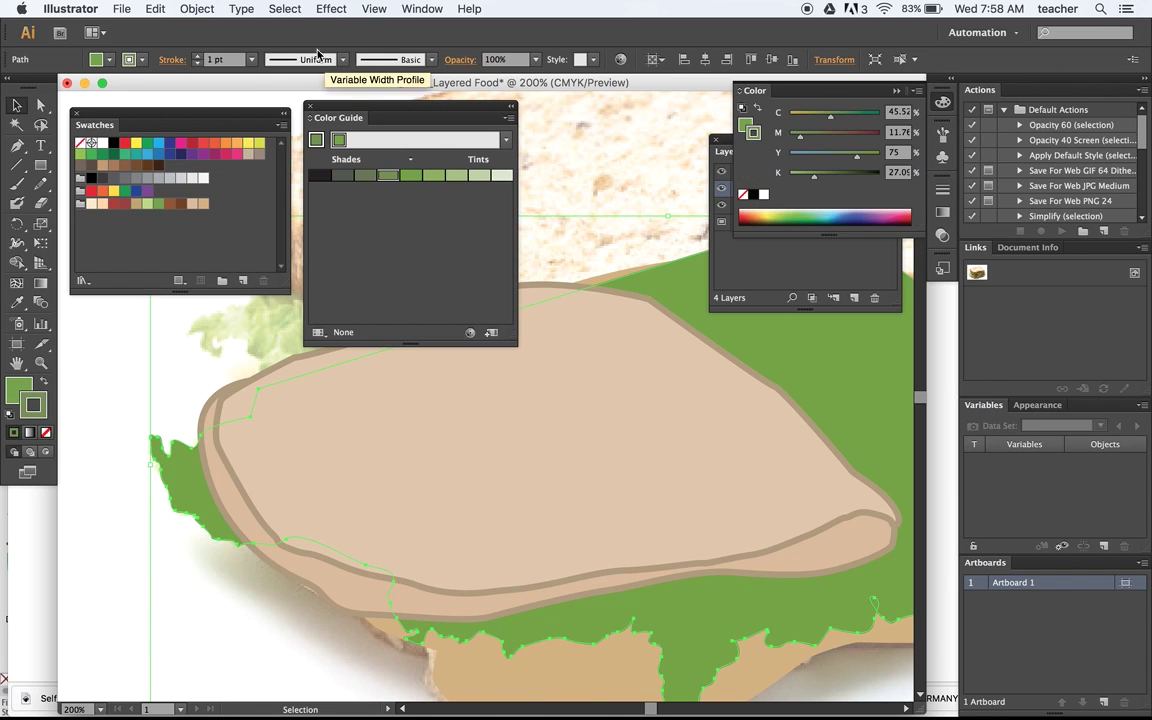
pyautogui.click(198, 57)
pyautogui.click(198, 57)
pyautogui.click(116, 399)
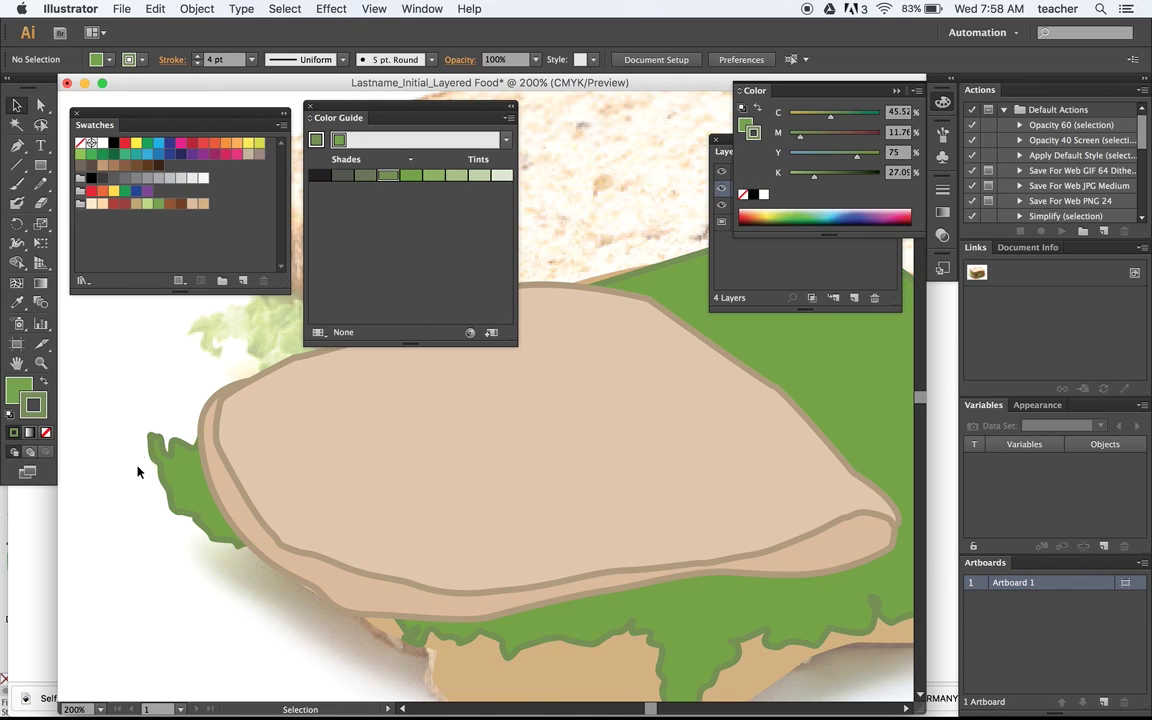
# Outline the lower bread shape with a 5 pt stroke in the next darker Color Guide shade of its tan fill.
pyautogui.scroll(-5, 615, 483)
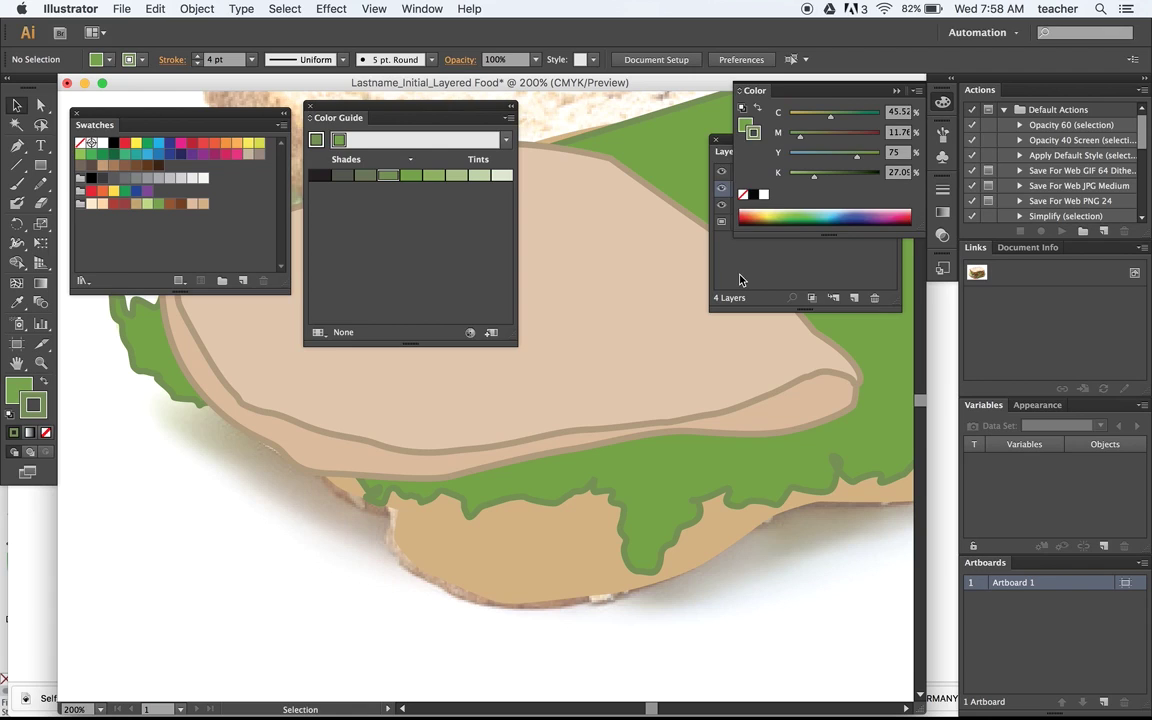
pyautogui.click(741, 270)
pyautogui.click(525, 555)
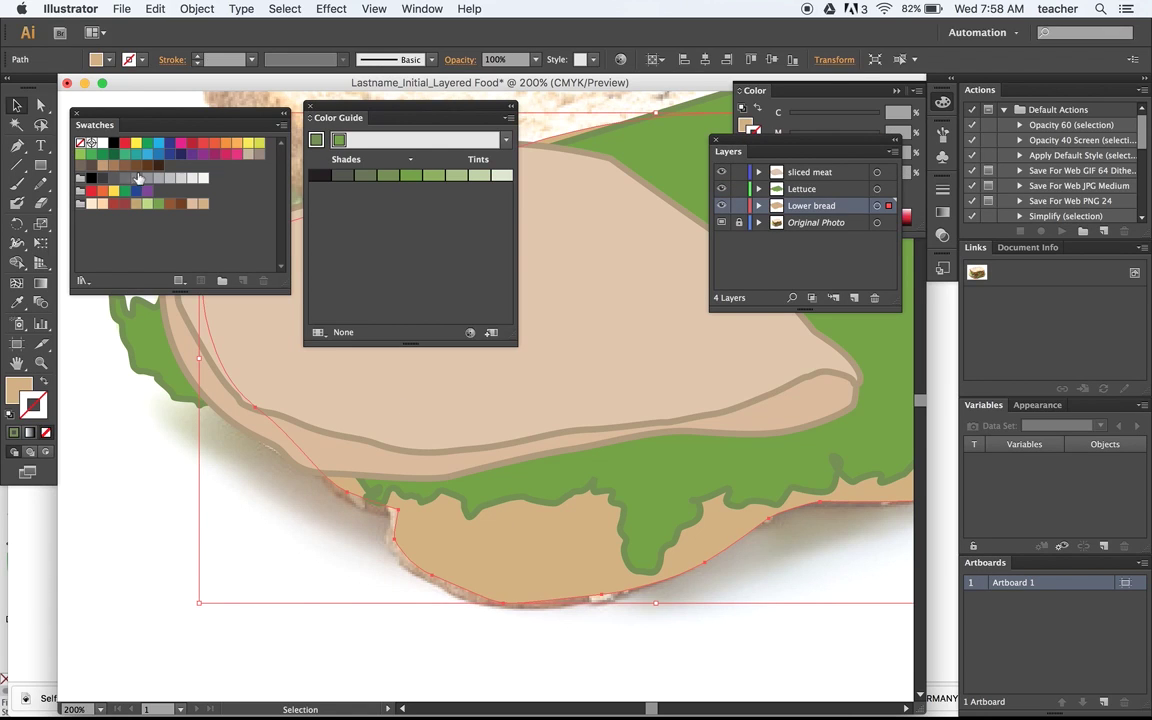
pyautogui.click(17, 388)
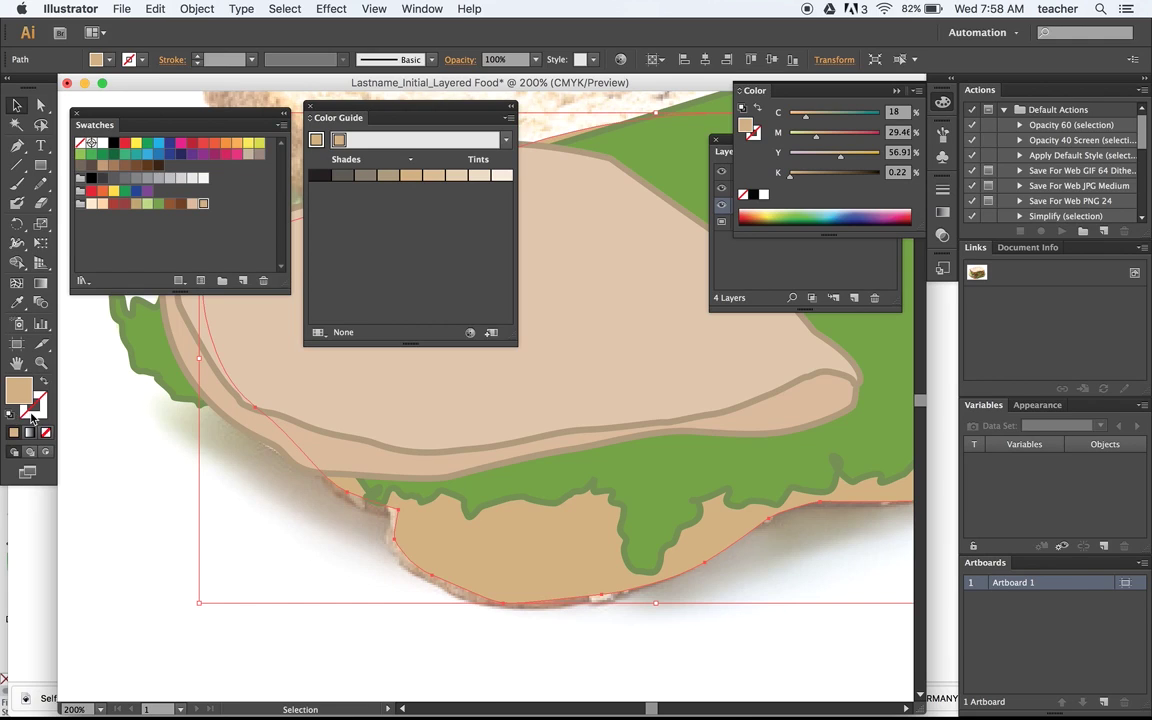
pyautogui.click(32, 416)
pyautogui.click(391, 177)
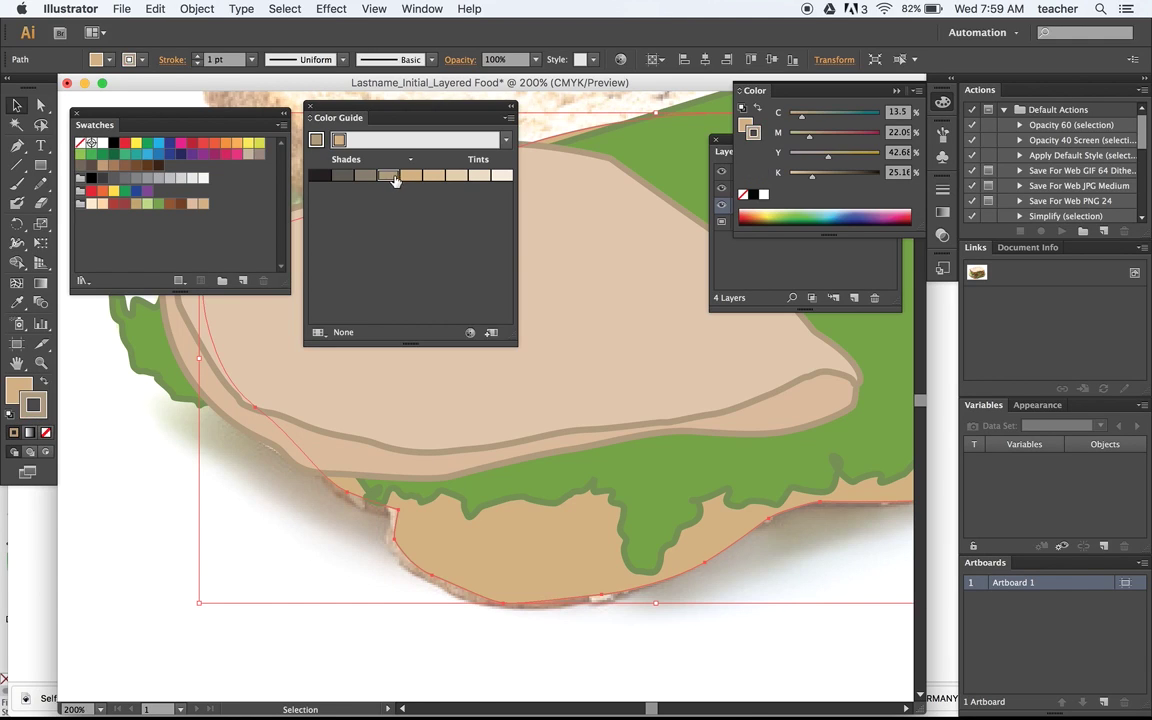
pyautogui.click(197, 55)
pyautogui.click(197, 55)
pyautogui.click(197, 55)
pyautogui.click(197, 55)
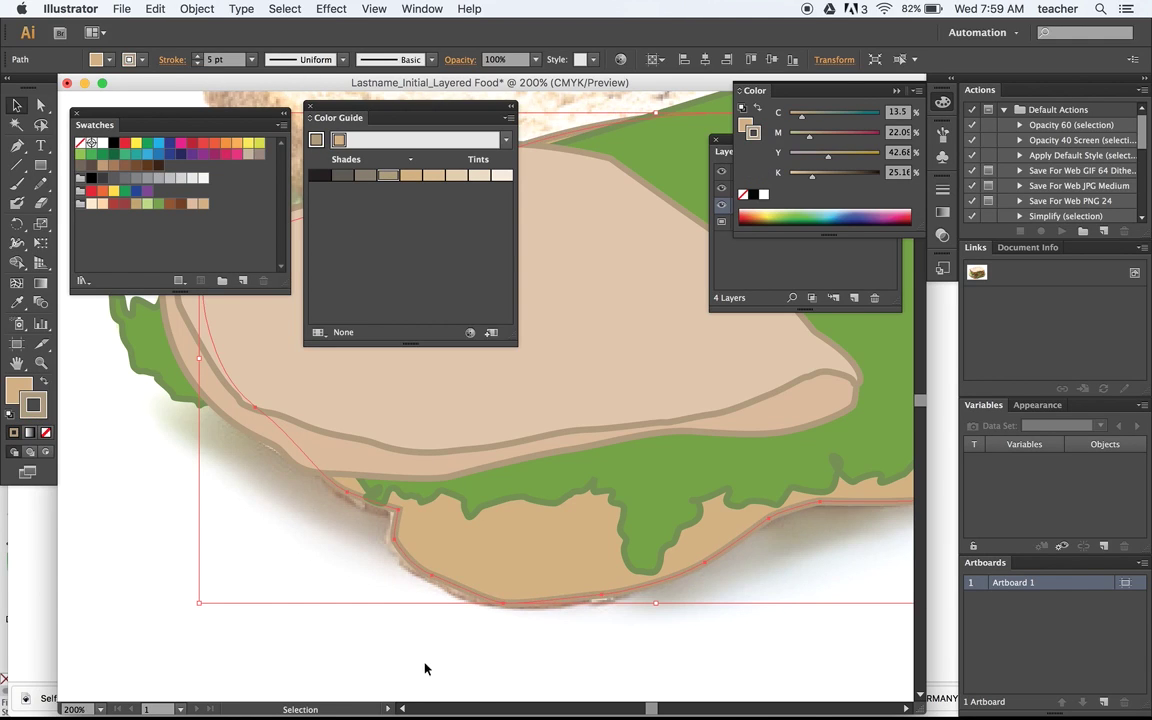
pyautogui.click(410, 684)
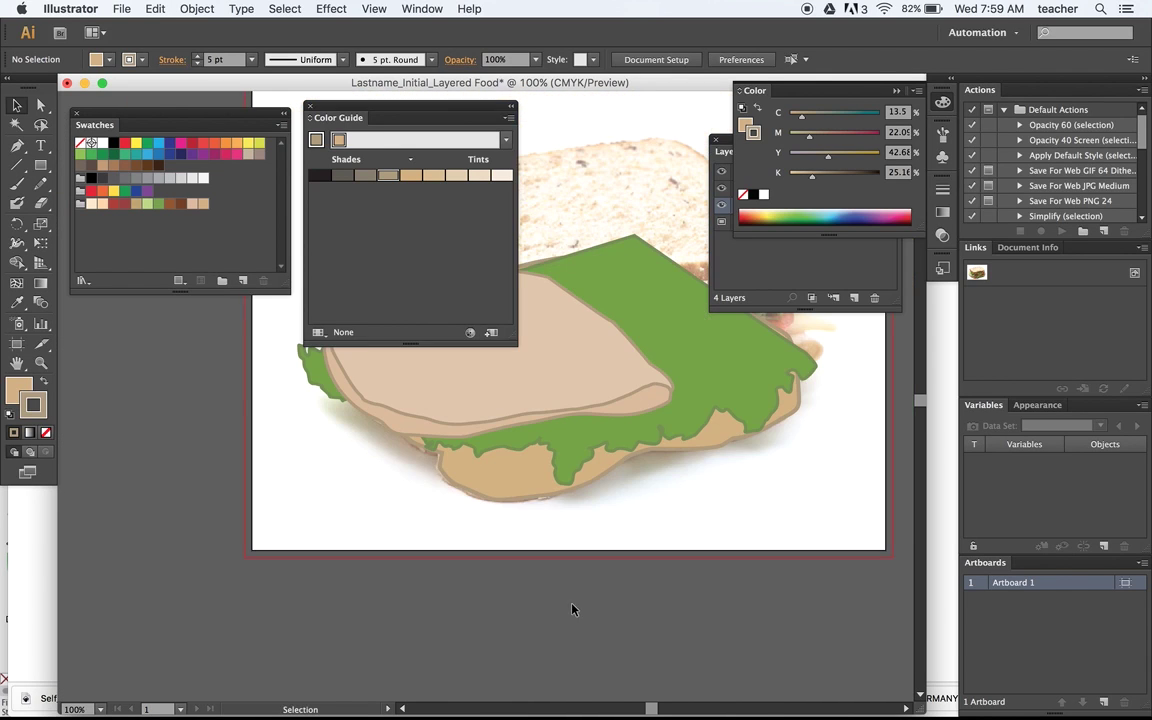
# Set the view to 100% and hide the Original Photo layer.
pyautogui.press('super+1')
pyautogui.moveTo(639, 588); pyautogui.dragTo(631, 591)
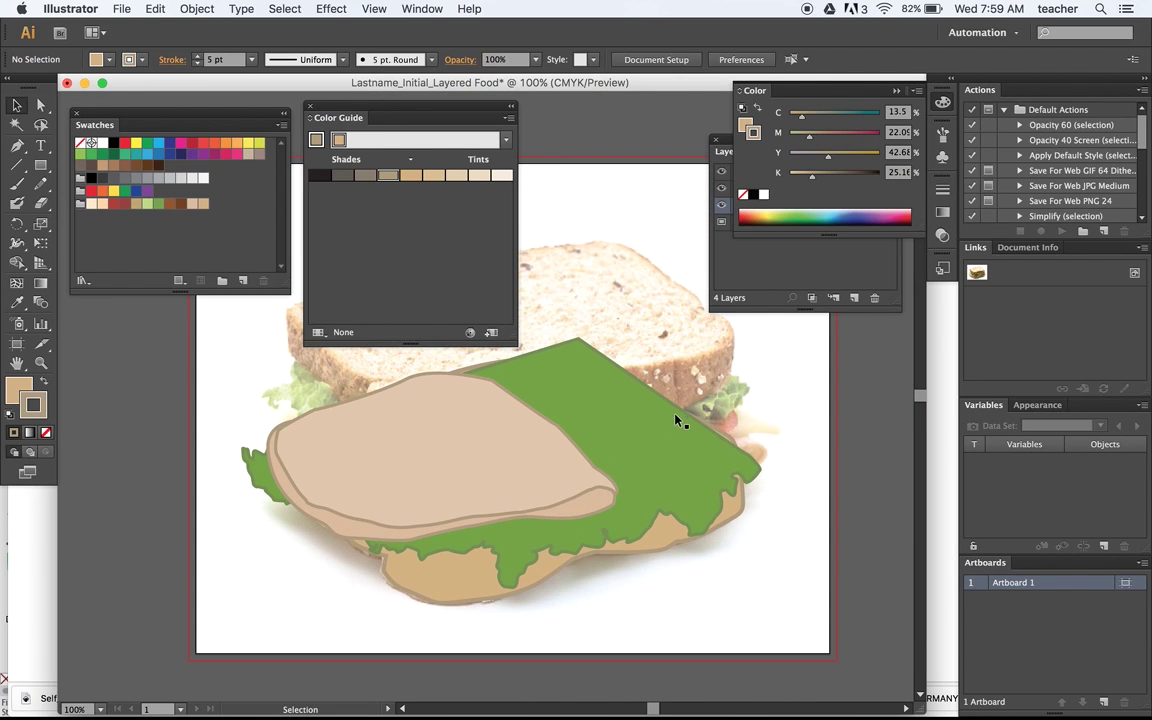
pyautogui.click(726, 150)
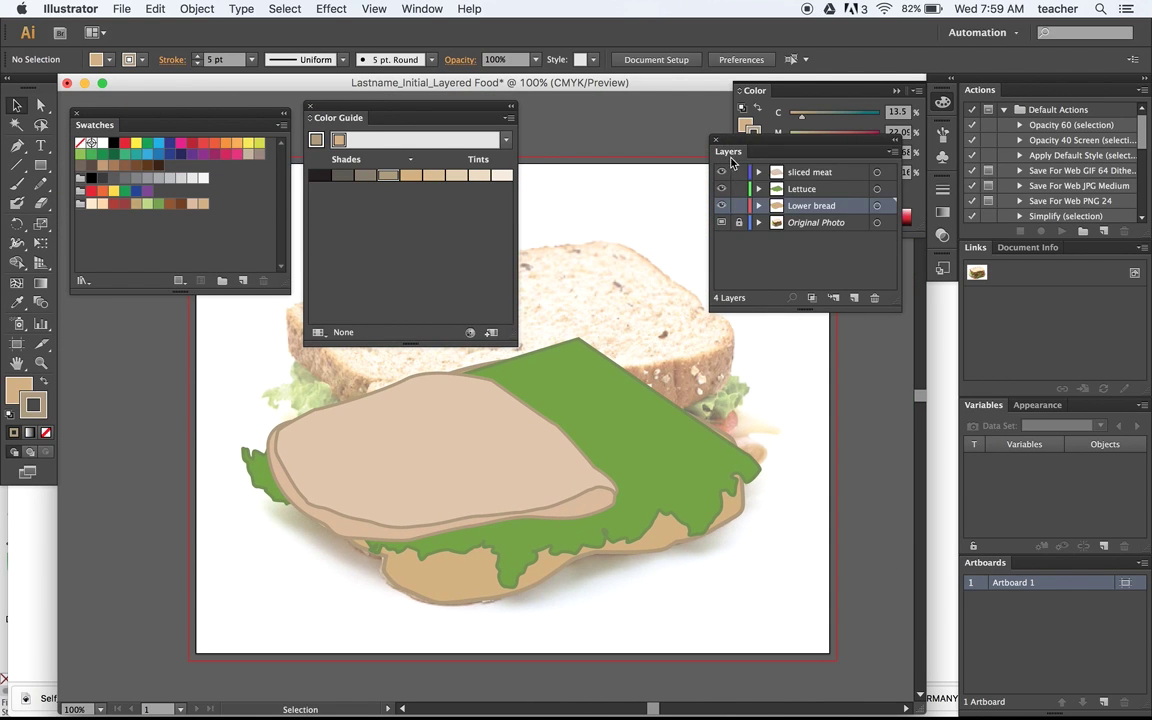
pyautogui.click(722, 222)
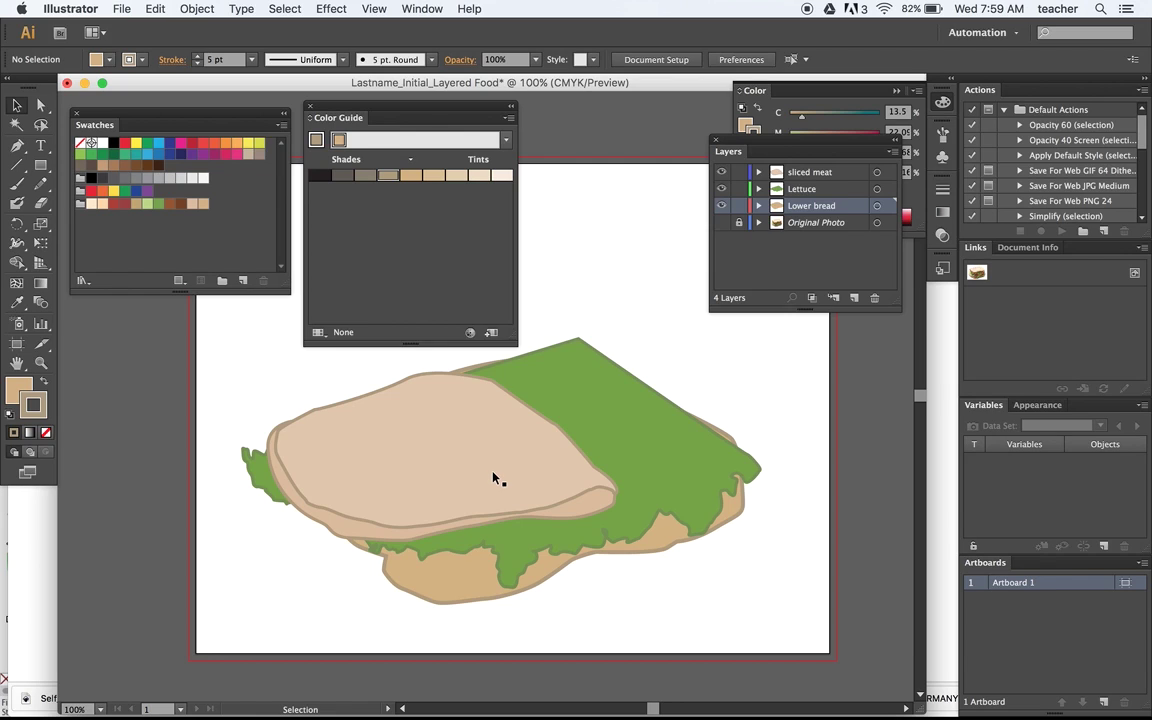
# Select the inner meat slice and dock the Gradient panel beneath the Color Guide.
pyautogui.click(378, 474)
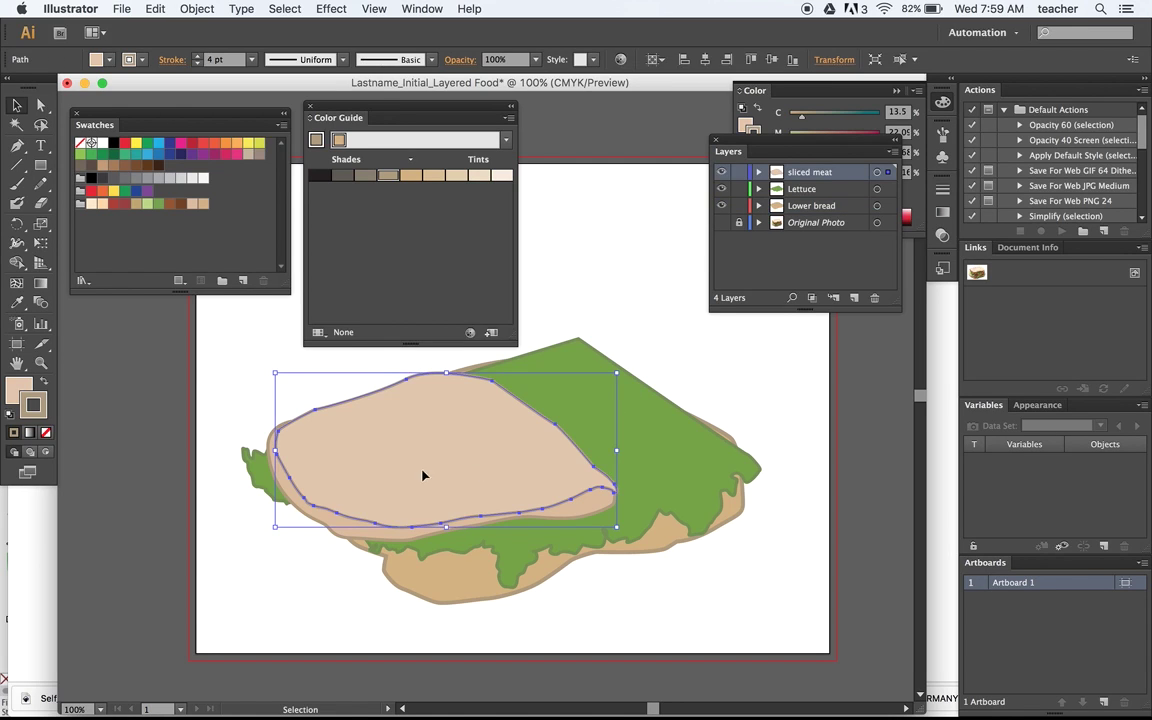
pyautogui.click(943, 212)
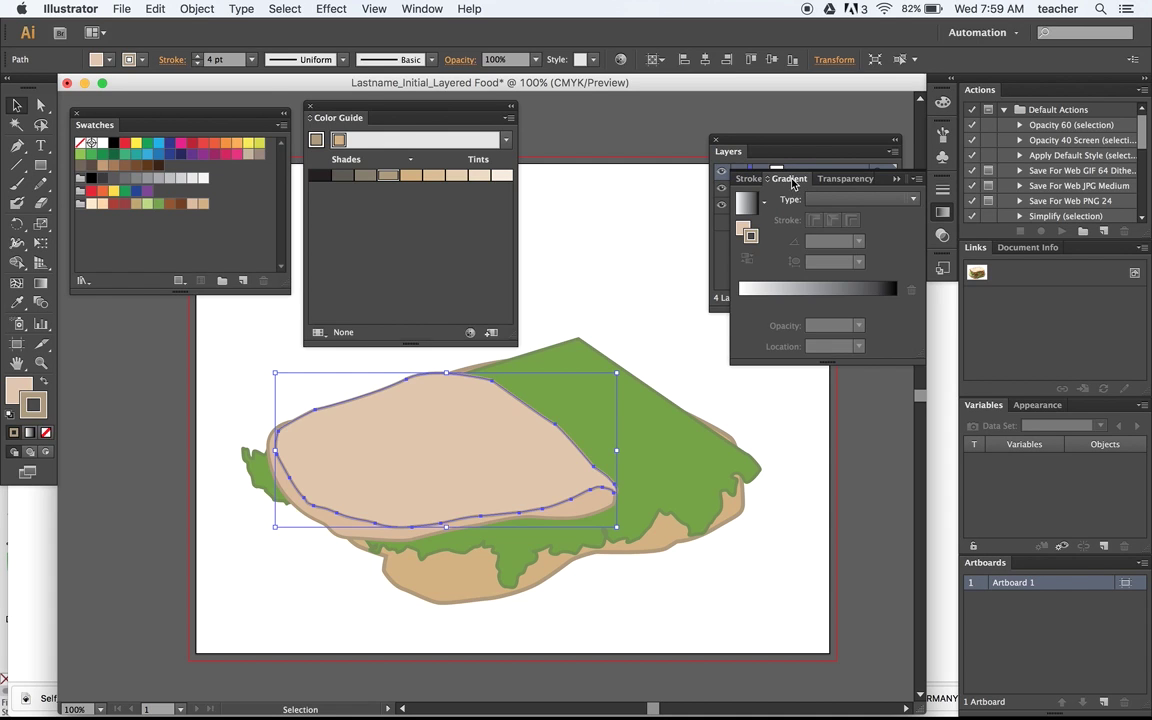
pyautogui.moveTo(792, 180)
pyautogui.mouseDown()
pyautogui.moveTo(486, 311)
pyautogui.moveTo(460, 345)
pyautogui.mouseUp()
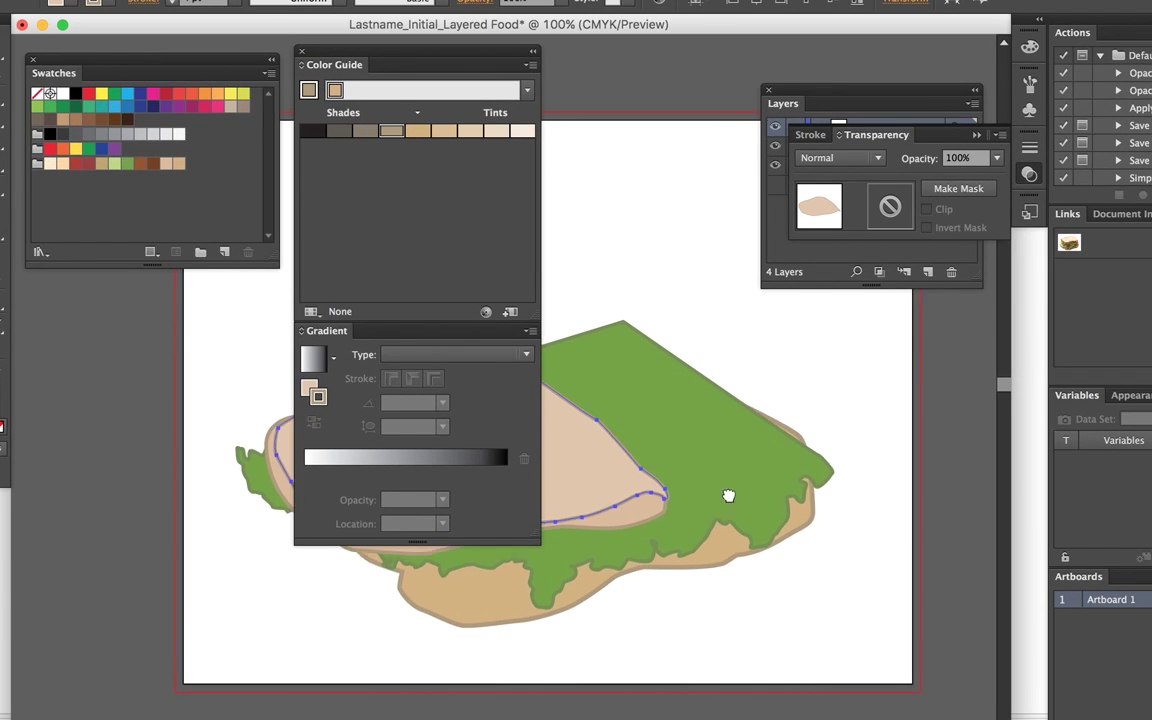
# Fill the inner meat slice with a linear gradient and set its starting stop to the light pinkish-tan swatch.
pyautogui.hscroll(-5, 682, 487)
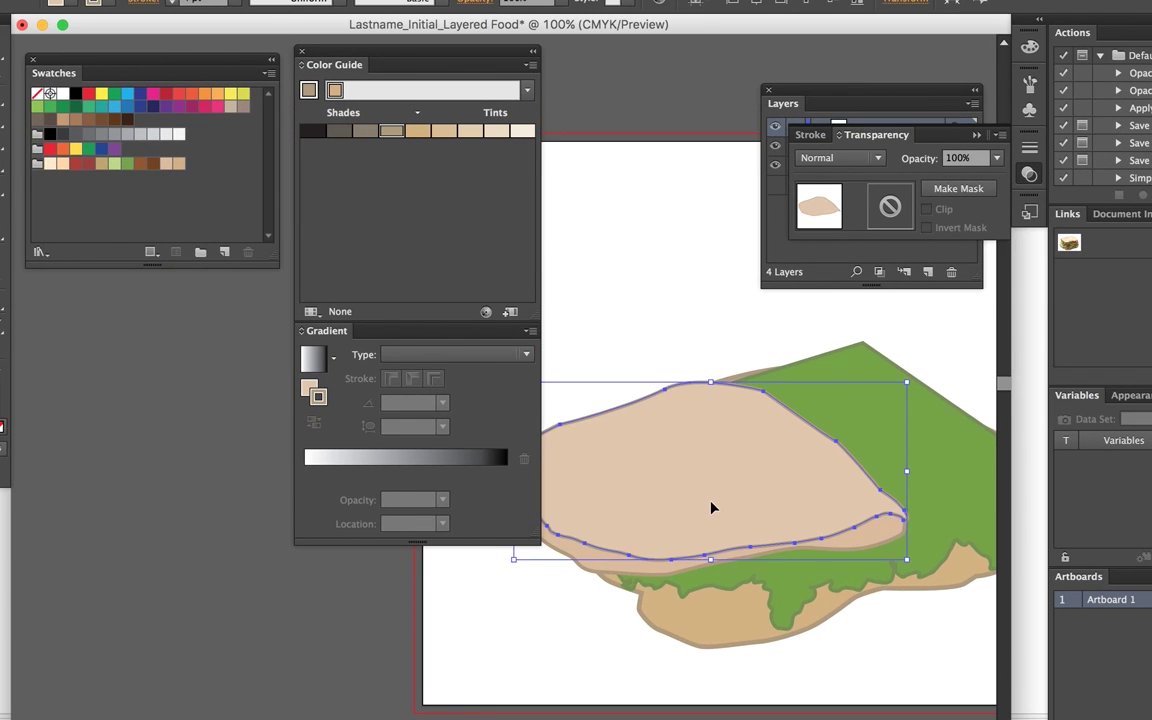
pyautogui.press('super+equal')
pyautogui.moveTo(751, 506); pyautogui.dragTo(730, 424)
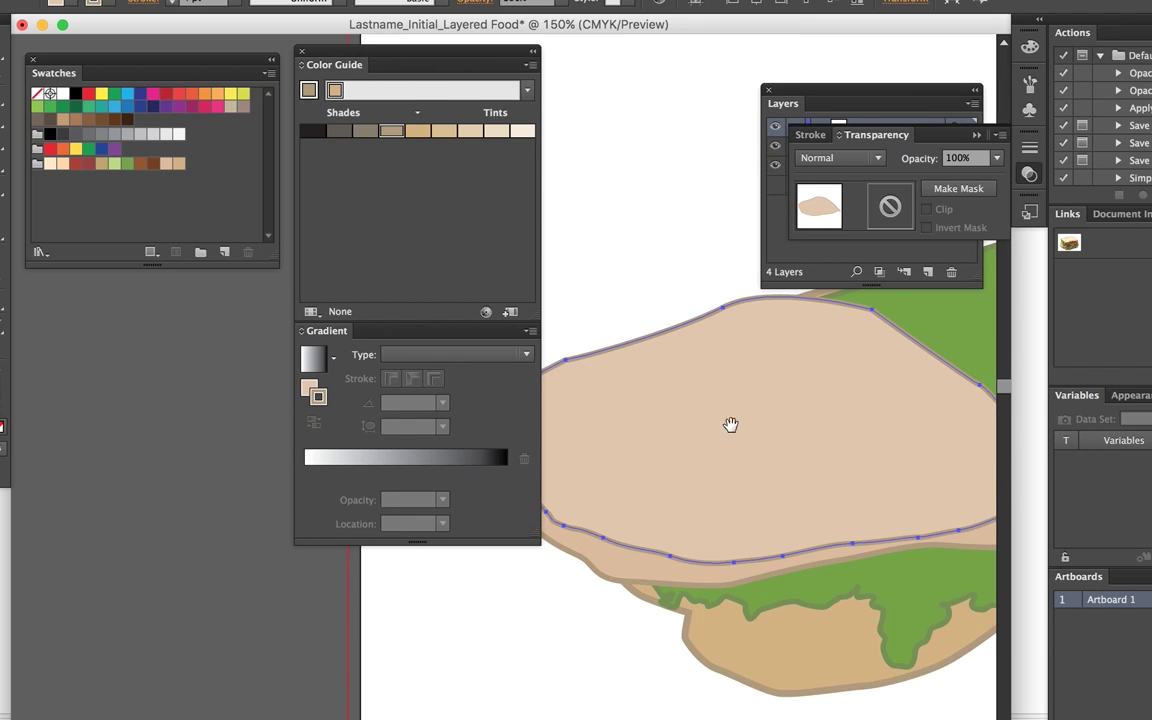
pyautogui.click(307, 389)
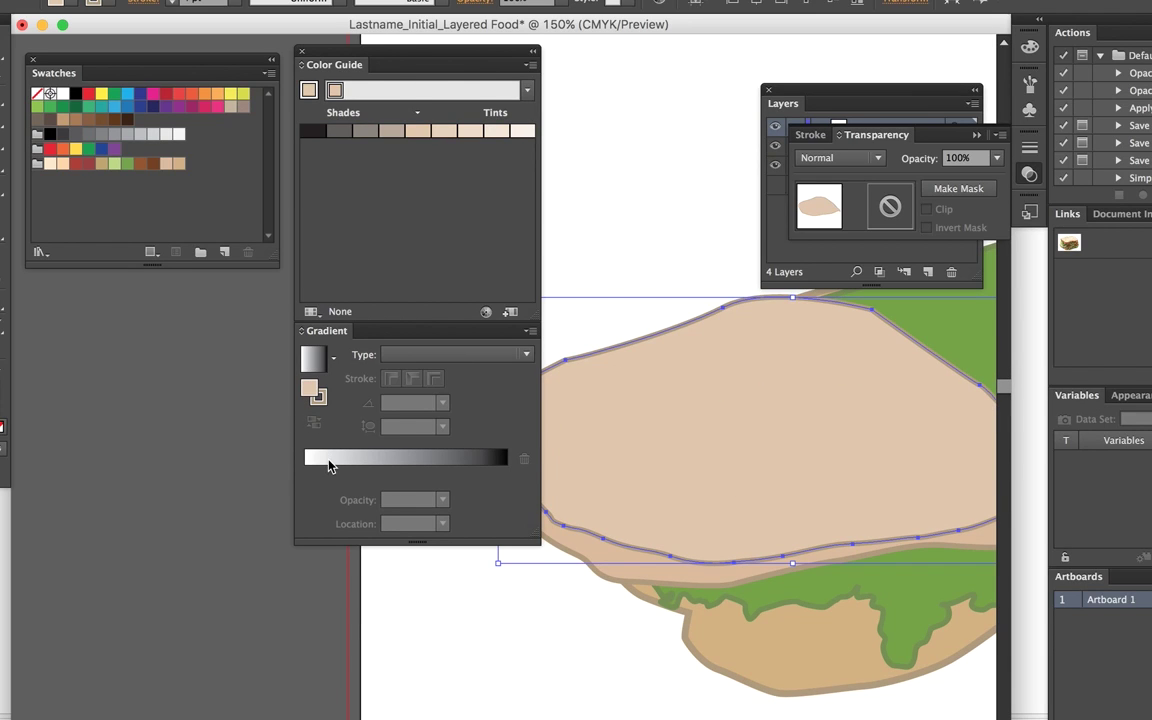
pyautogui.click(330, 462)
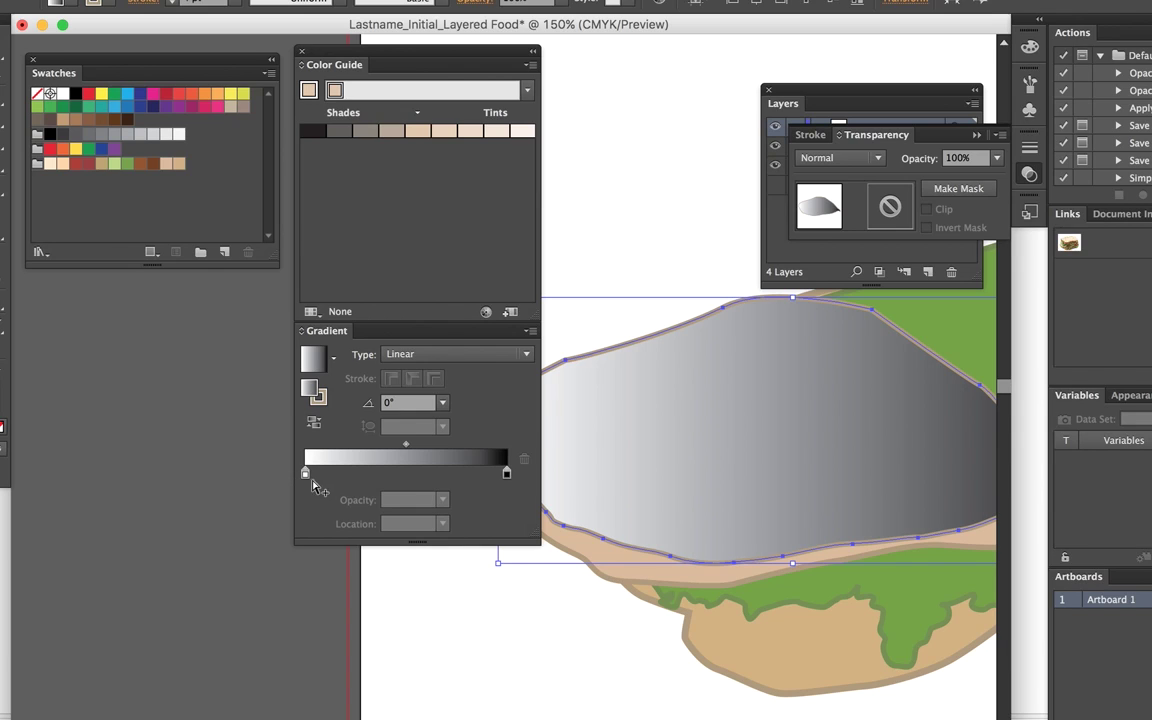
pyautogui.doubleClick(305, 474)
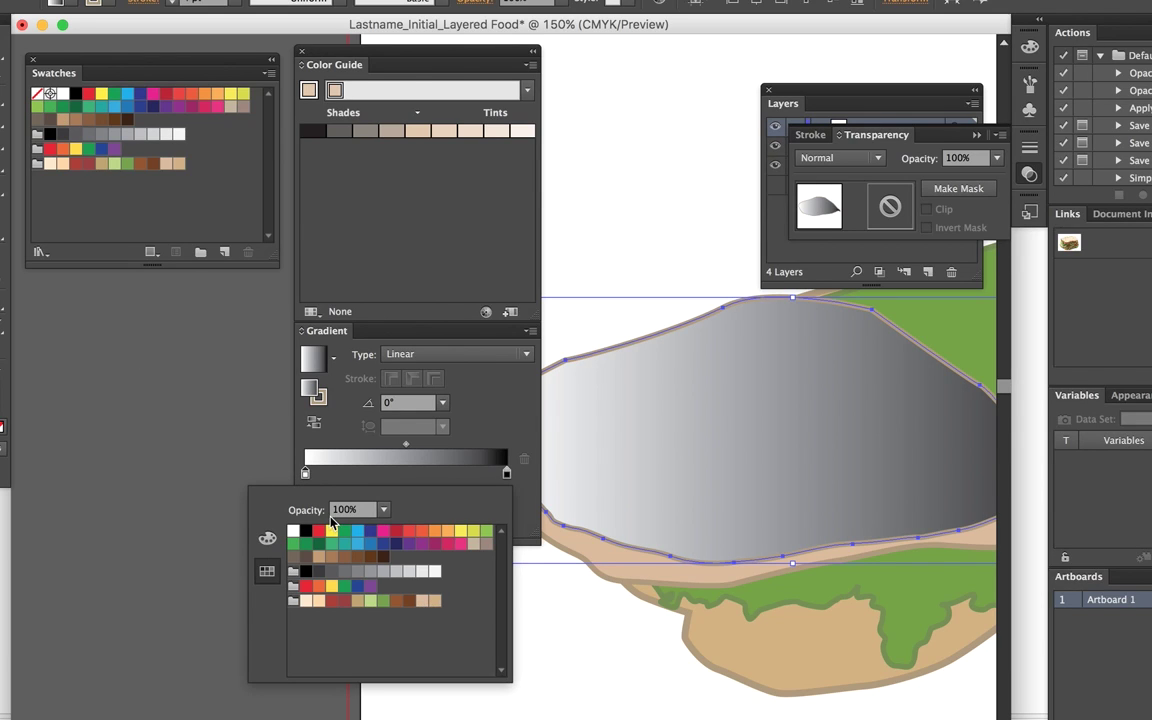
pyautogui.click(425, 604)
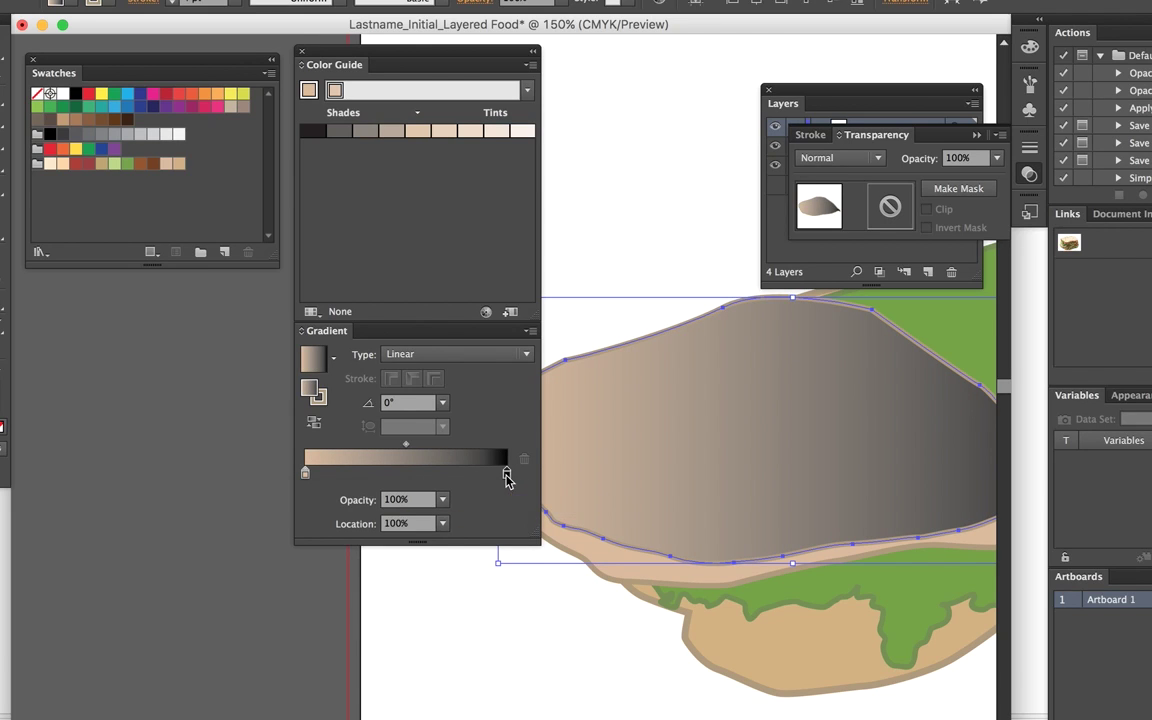
# Set the gradient's end stop to the golden tan swatch, then darken it to 41% magenta and 11% black.
pyautogui.doubleClick(506, 474)
pyautogui.click(435, 603)
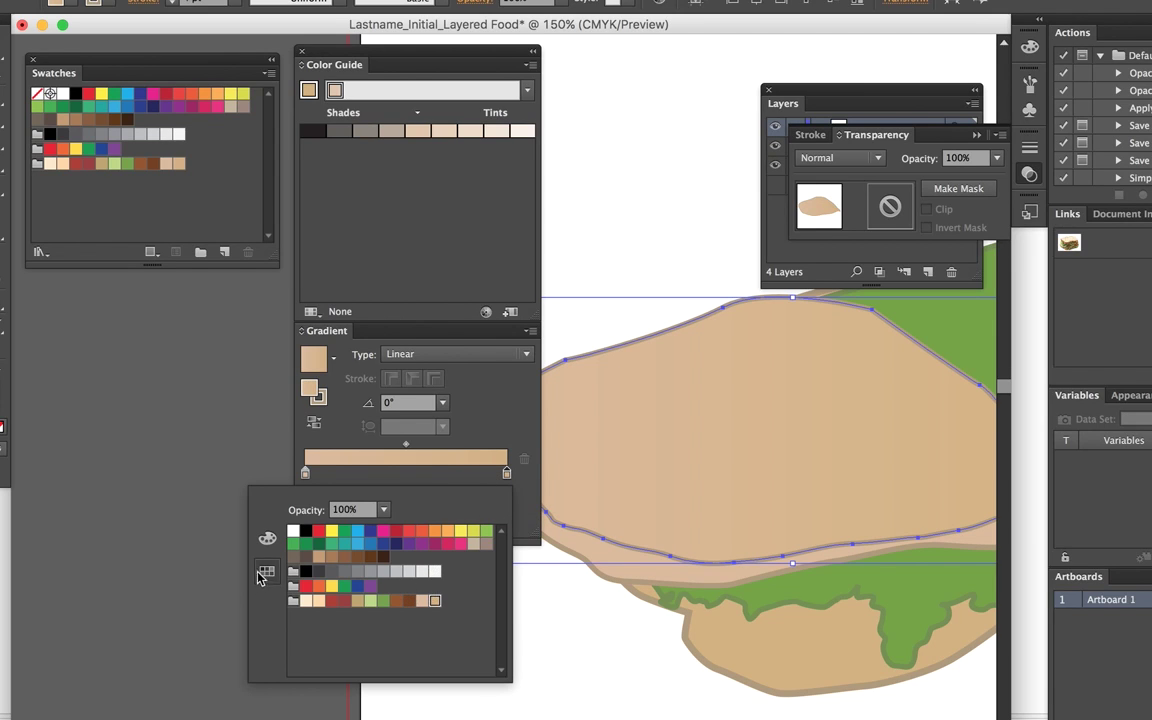
pyautogui.click(267, 538)
pyautogui.moveTo(383, 568); pyautogui.dragTo(394, 569)
pyautogui.moveTo(351, 615); pyautogui.dragTo(364, 615)
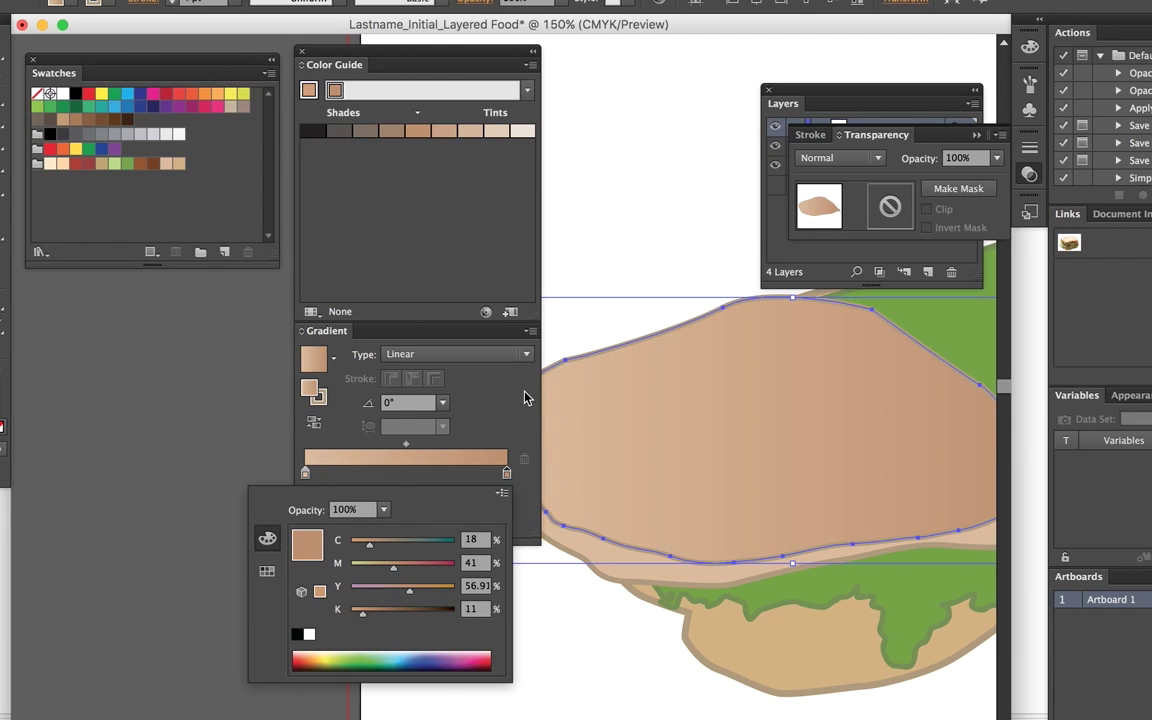
pyautogui.click(617, 300)
pyautogui.press('super+minus')
pyautogui.press('super+minus')
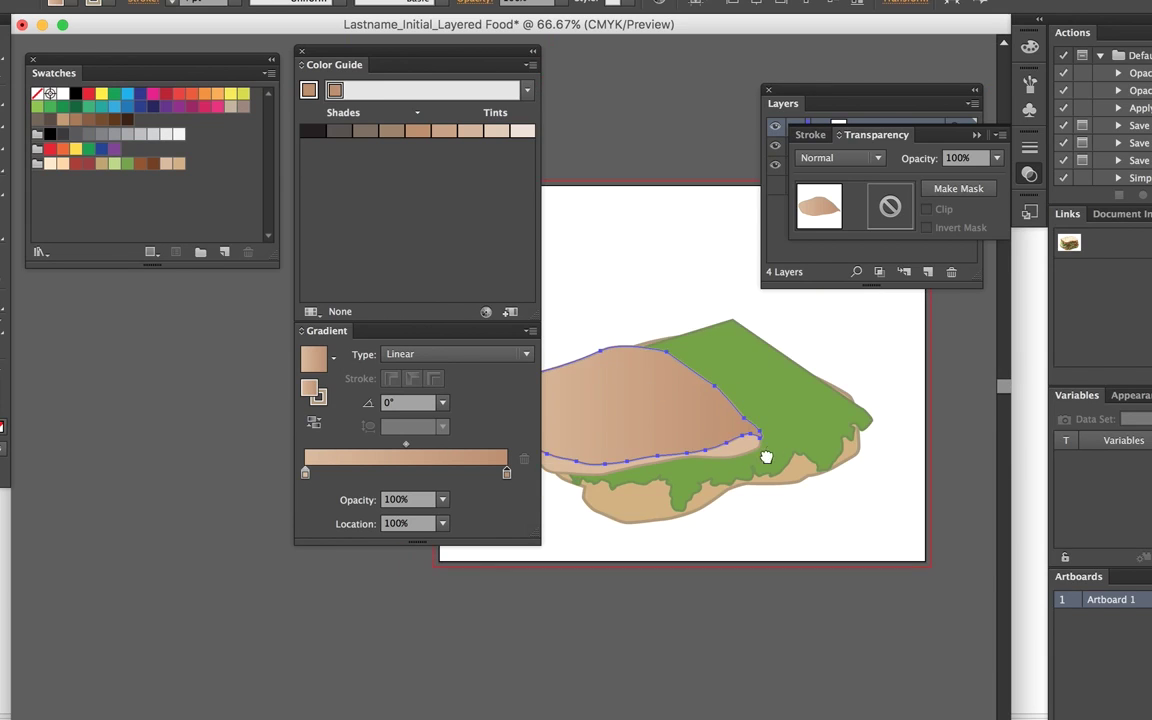
# Lock and hide the sliced meat and Lower bread layers, leaving the Lettuce layer visible and unlocked.
pyautogui.moveTo(766, 457); pyautogui.dragTo(707, 516)
pyautogui.press('super+plus')
pyautogui.press('super+plus')
pyautogui.press('super+plus')
pyautogui.moveTo(625, 305); pyautogui.dragTo(571, 123)
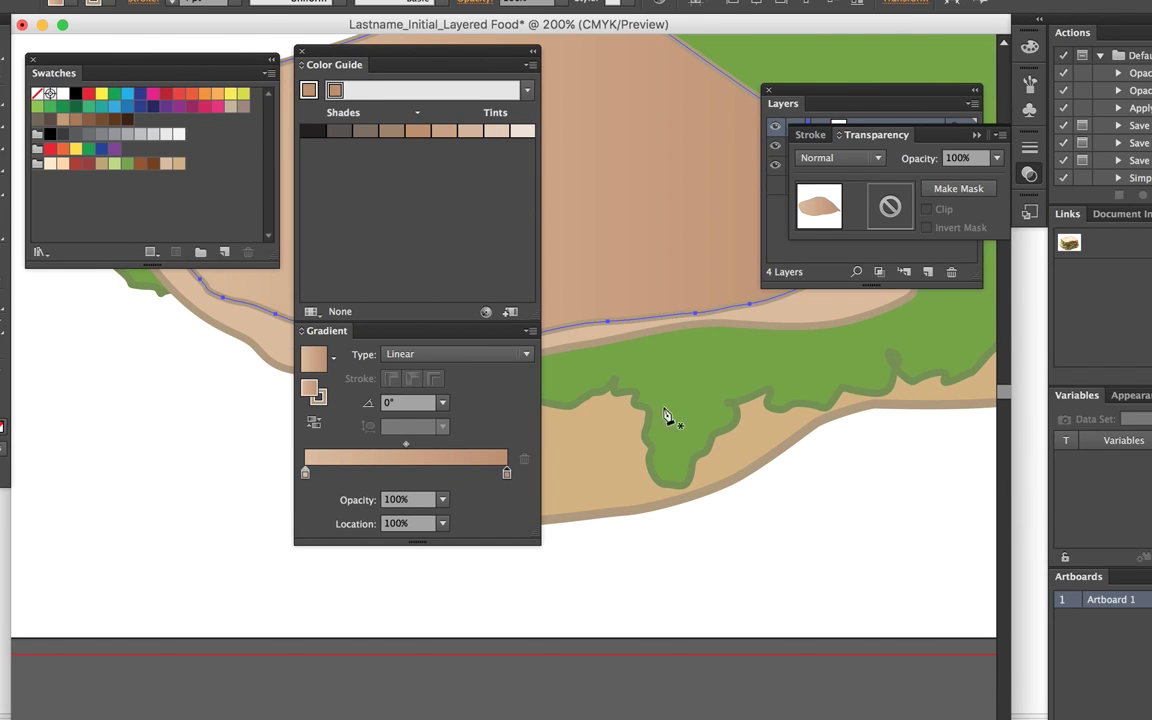
pyautogui.click(865, 103)
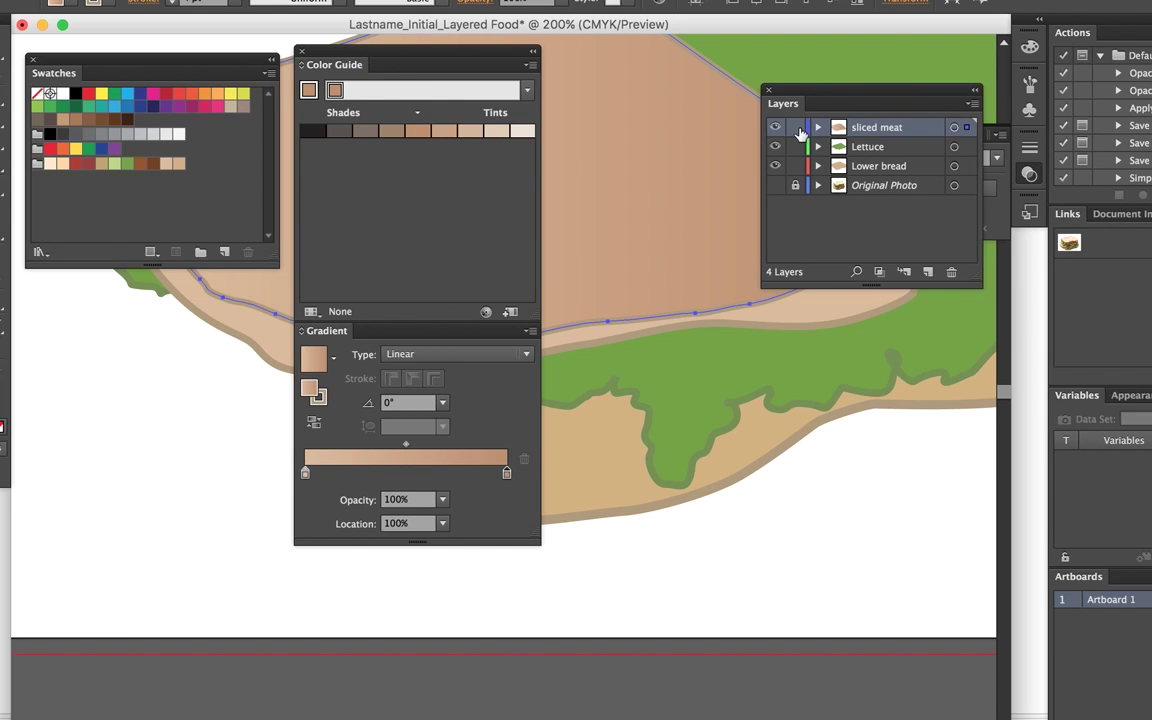
pyautogui.moveTo(795, 127); pyautogui.dragTo(795, 166)
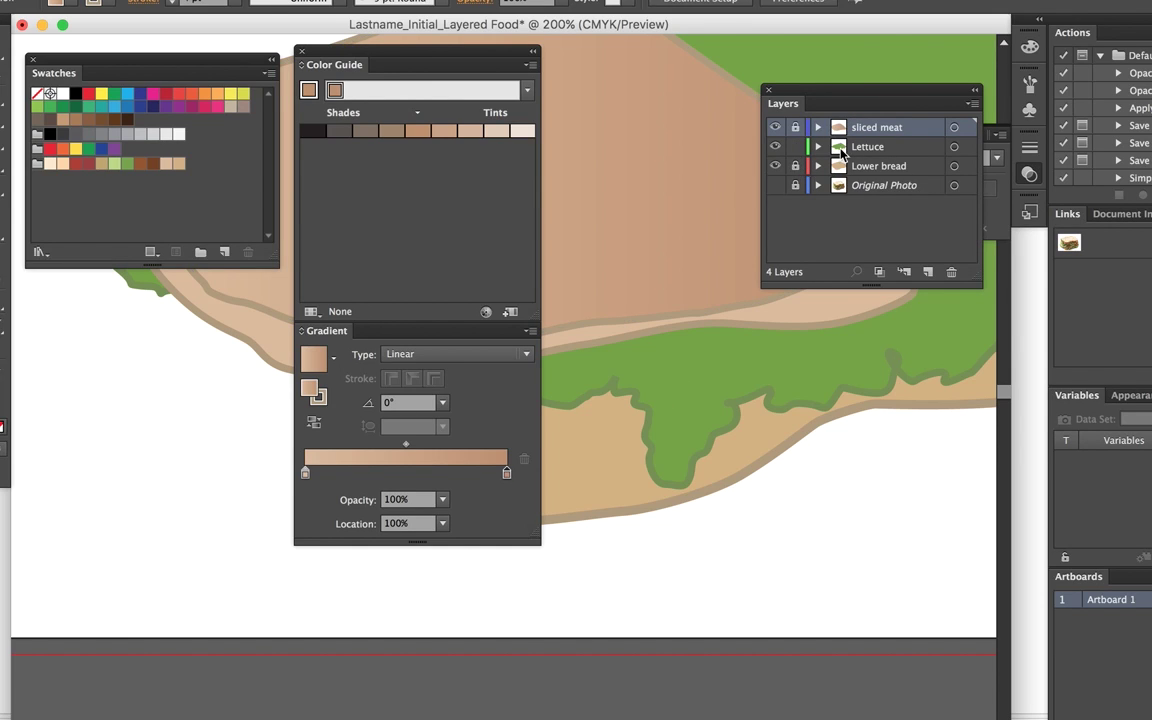
pyautogui.click(775, 127)
pyautogui.click(775, 166)
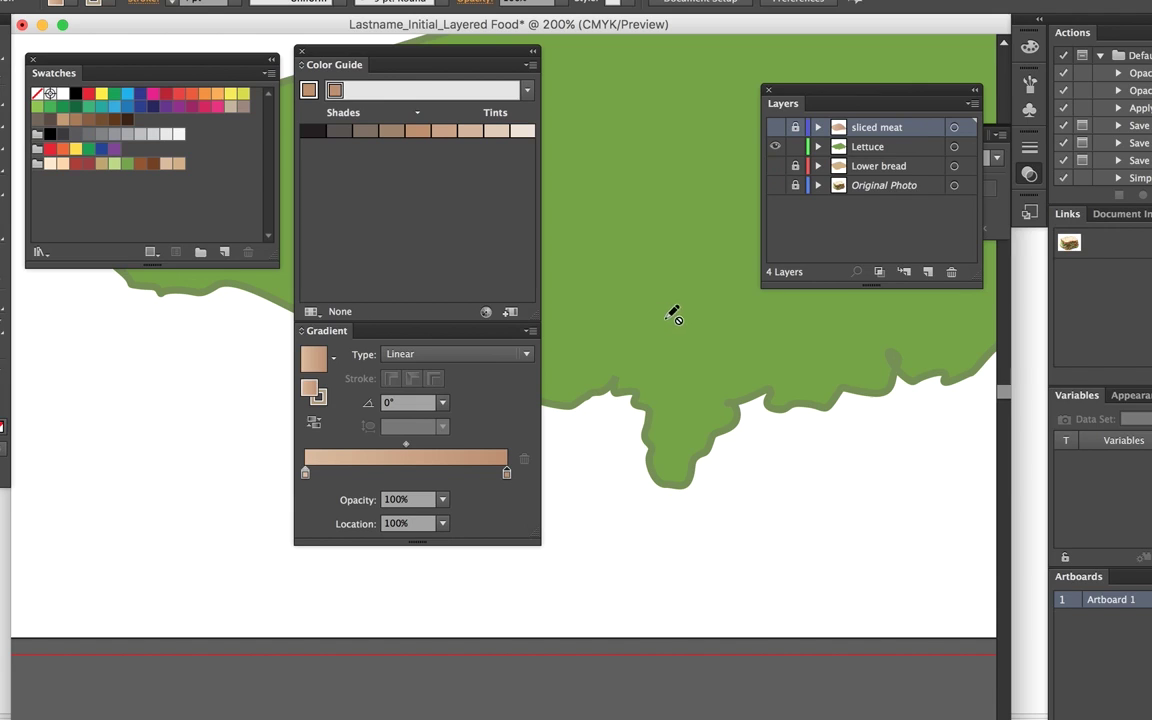
# Move the Color Guide off the artwork and draw a closed curved Pen shape on the Lettuce layer along the lettuce's lower-left edge.
pyautogui.moveTo(315, 52); pyautogui.dragTo(918, 463)
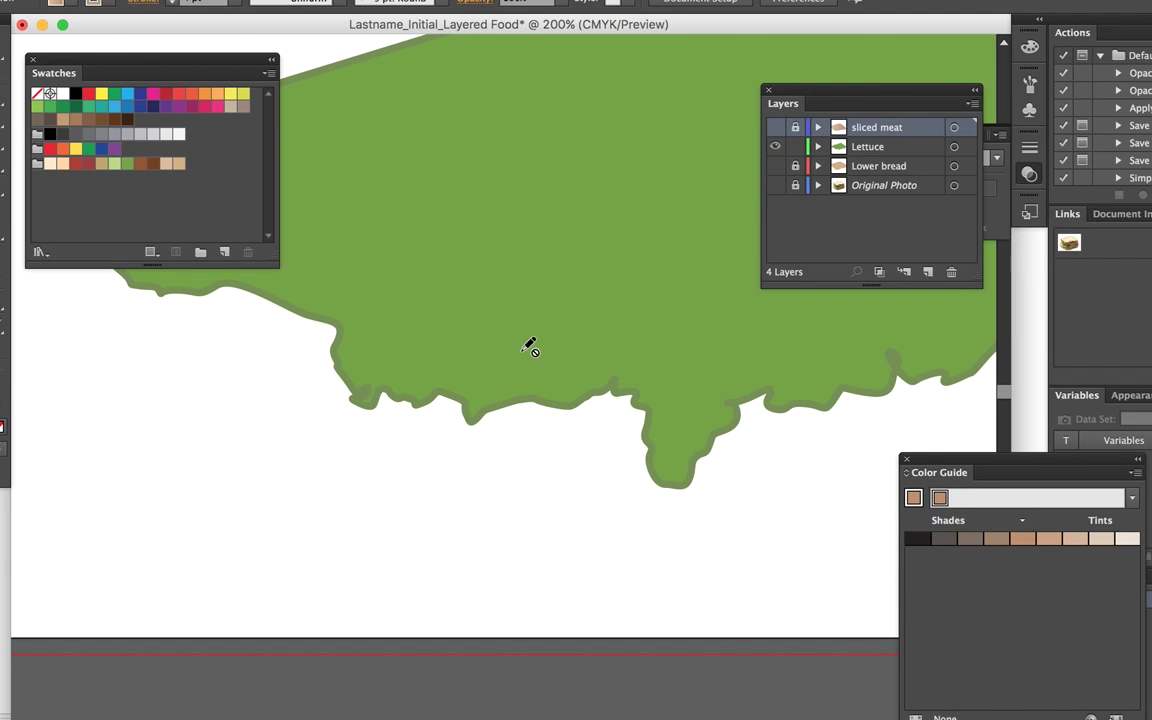
pyautogui.click(900, 148)
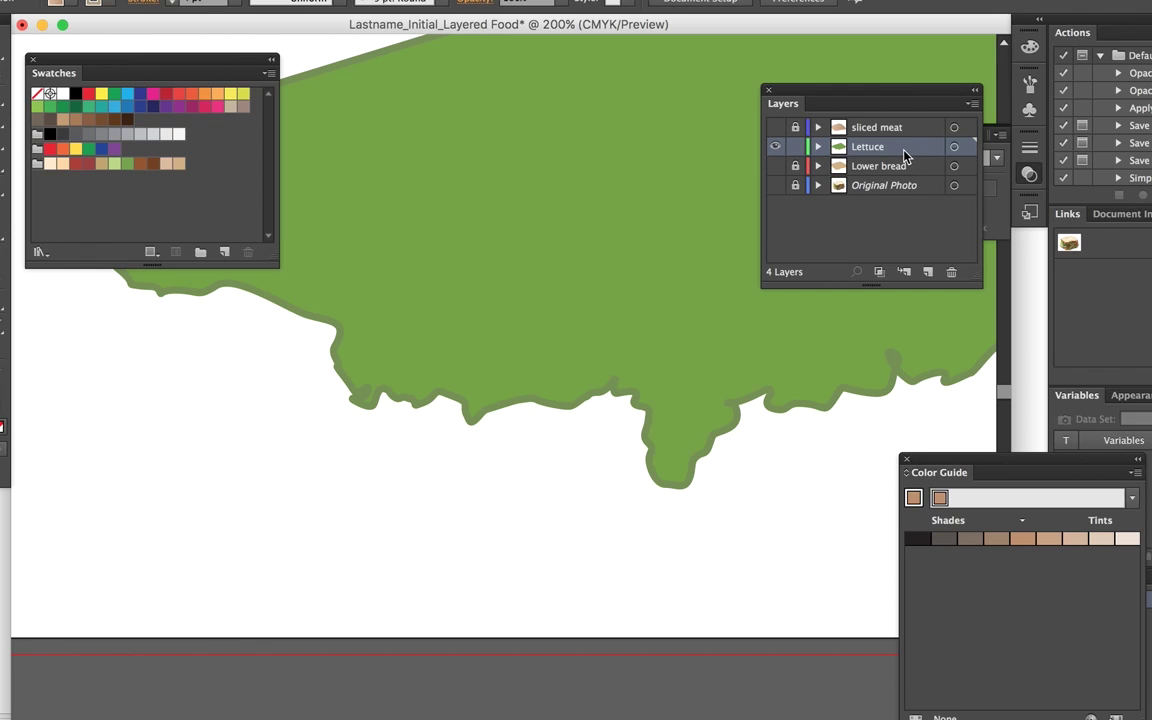
pyautogui.moveTo(339, 325)
pyautogui.mouseDown()
pyautogui.moveTo(334, 352)
pyautogui.moveTo(350, 390)
pyautogui.moveTo(379, 369)
pyautogui.moveTo(428, 397)
pyautogui.moveTo(466, 356)
pyautogui.mouseUp()
pyautogui.click(382, 359)
pyautogui.click(427, 372)
pyautogui.moveTo(457, 323); pyautogui.dragTo(441, 304)
pyautogui.moveTo(428, 291); pyautogui.dragTo(417, 291)
pyautogui.click(377, 296)
pyautogui.click(363, 301)
pyautogui.click(337, 324)
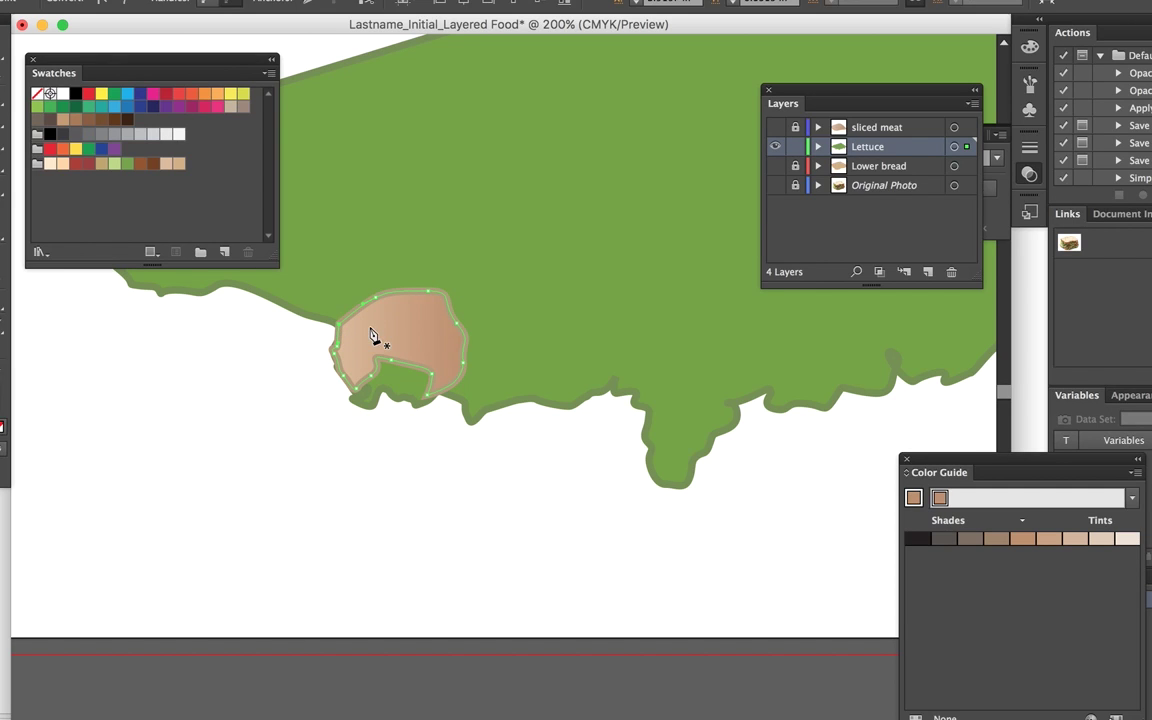
# Fill the new lettuce shape with the light green swatch C=29 M=0 Y=66 K=0, remove its stroke and deselect it.
pyautogui.click(114, 163)
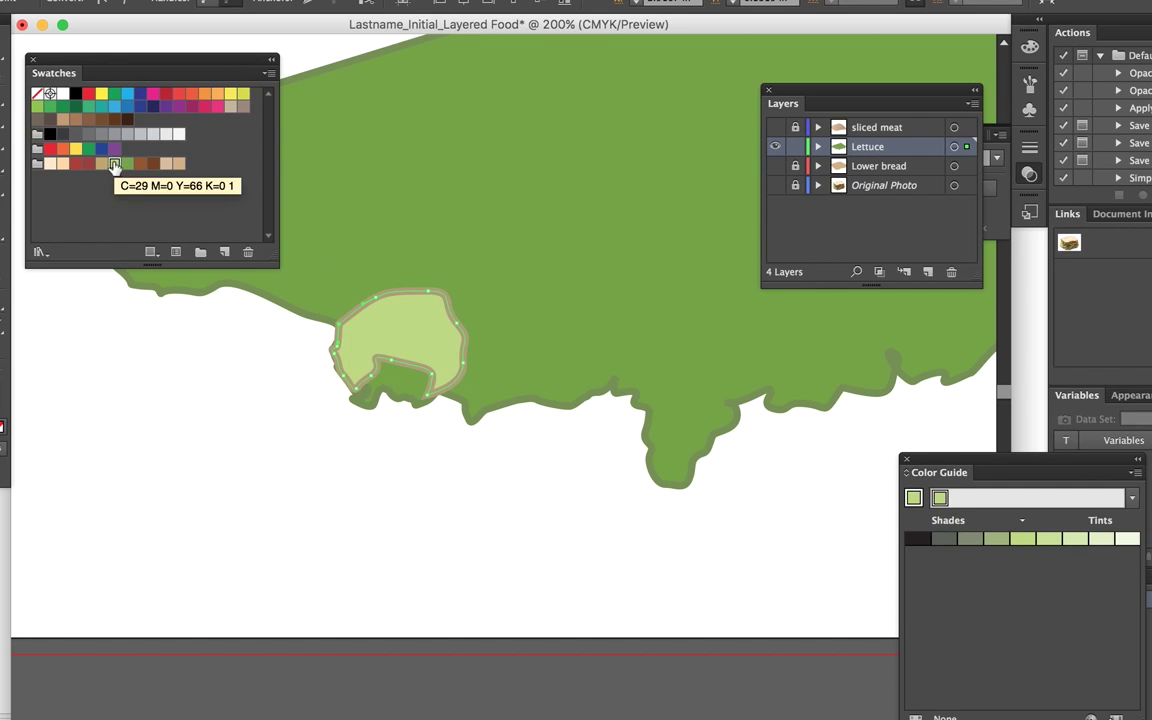
pyautogui.click(48, 402)
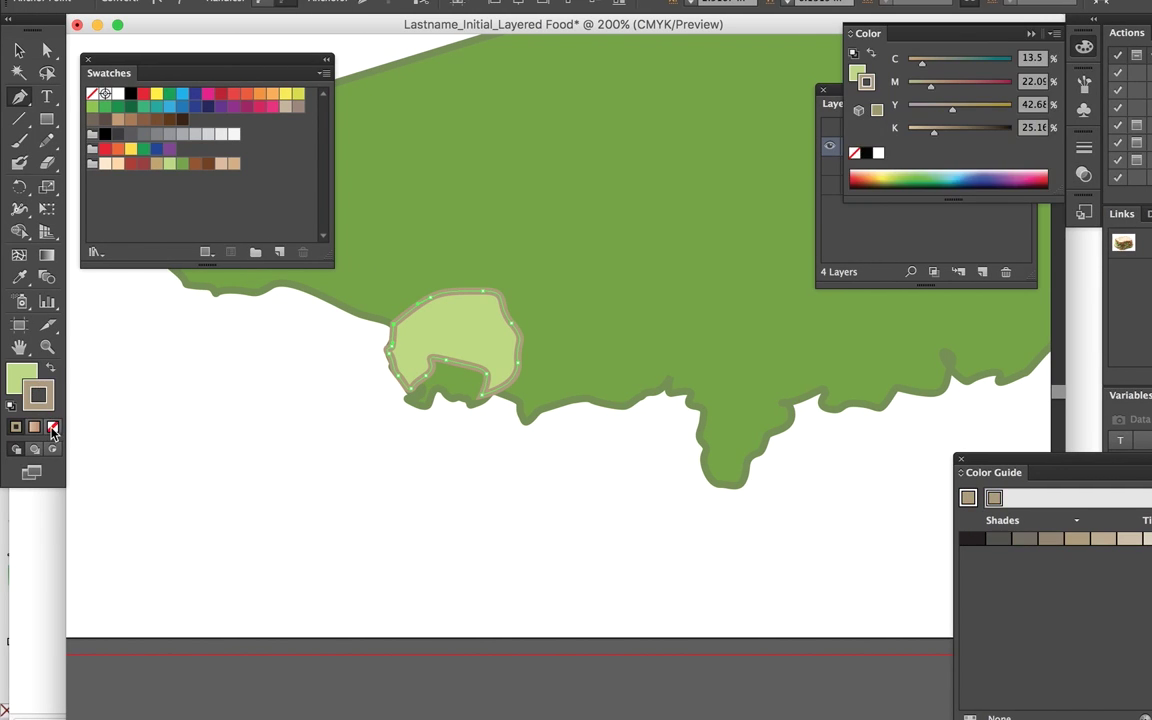
pyautogui.click(52, 426)
pyautogui.click(19, 49)
pyautogui.click(400, 378)
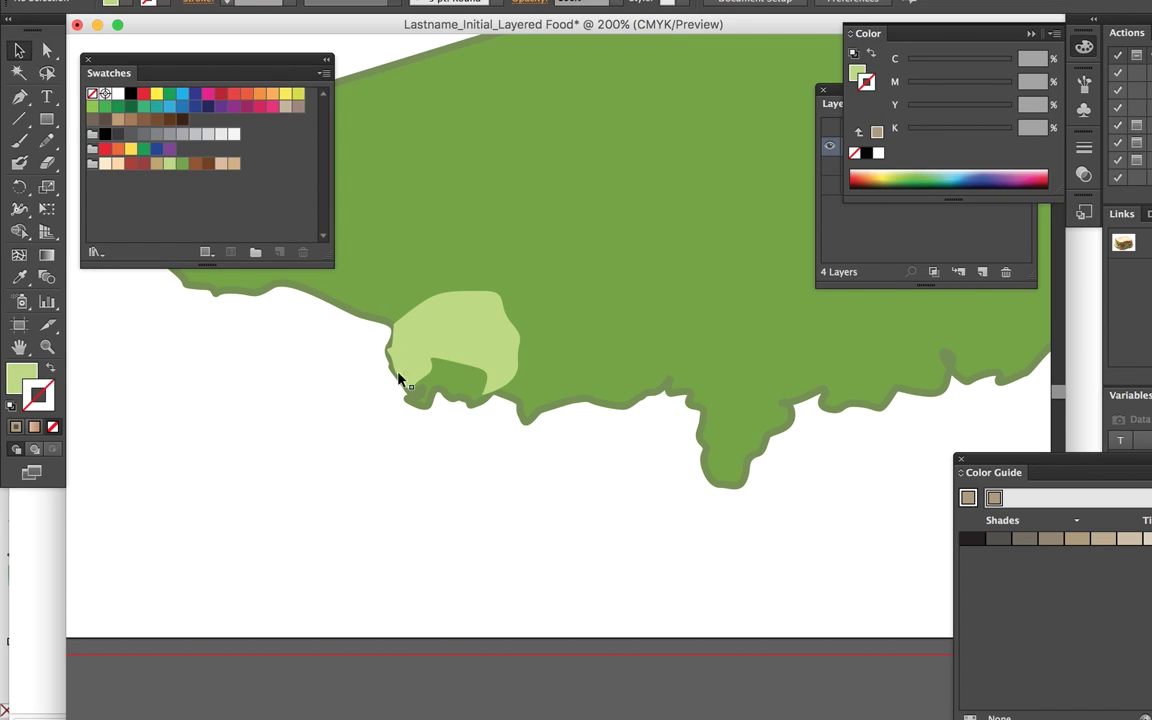
# Draw a second closed light green Pen shape along the lettuce's lower edge beside the first, and give it a darker green swatch stroke.
pyautogui.click(20, 97)
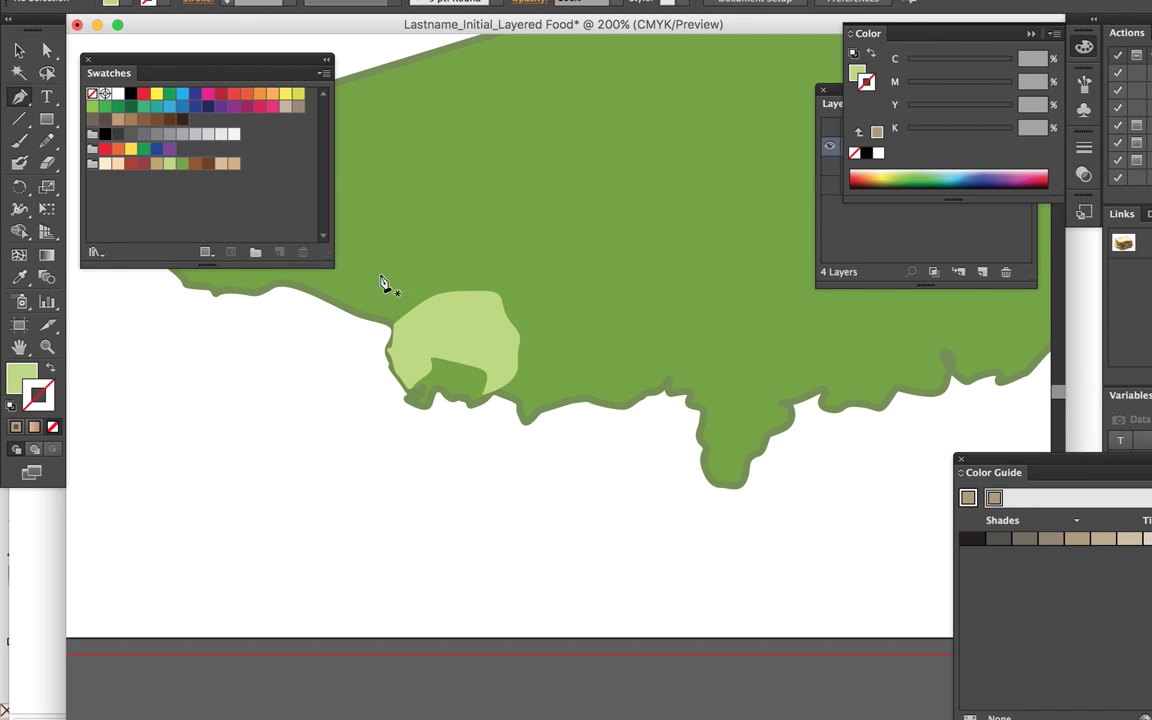
pyautogui.moveTo(527, 348); pyautogui.dragTo(542, 409)
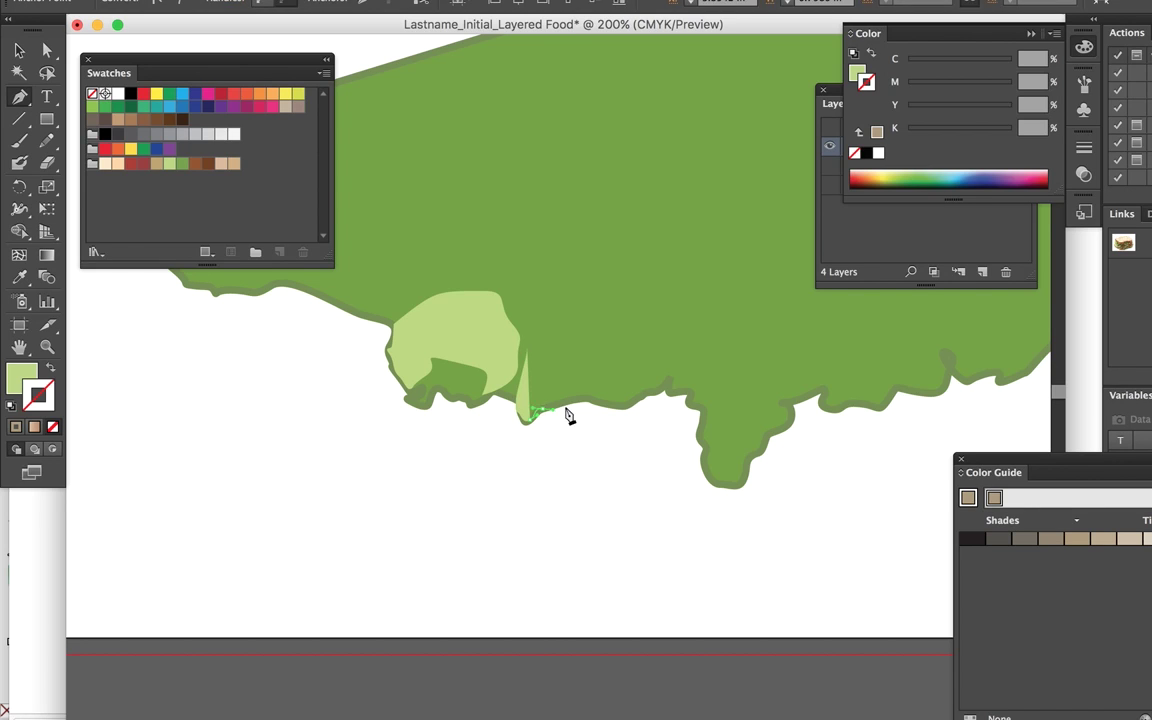
pyautogui.click(665, 378)
pyautogui.click(670, 293)
pyautogui.click(657, 272)
pyautogui.moveTo(621, 340); pyautogui.dragTo(600, 350)
pyautogui.click(584, 351)
pyautogui.click(556, 347)
pyautogui.click(543, 348)
pyautogui.click(527, 349)
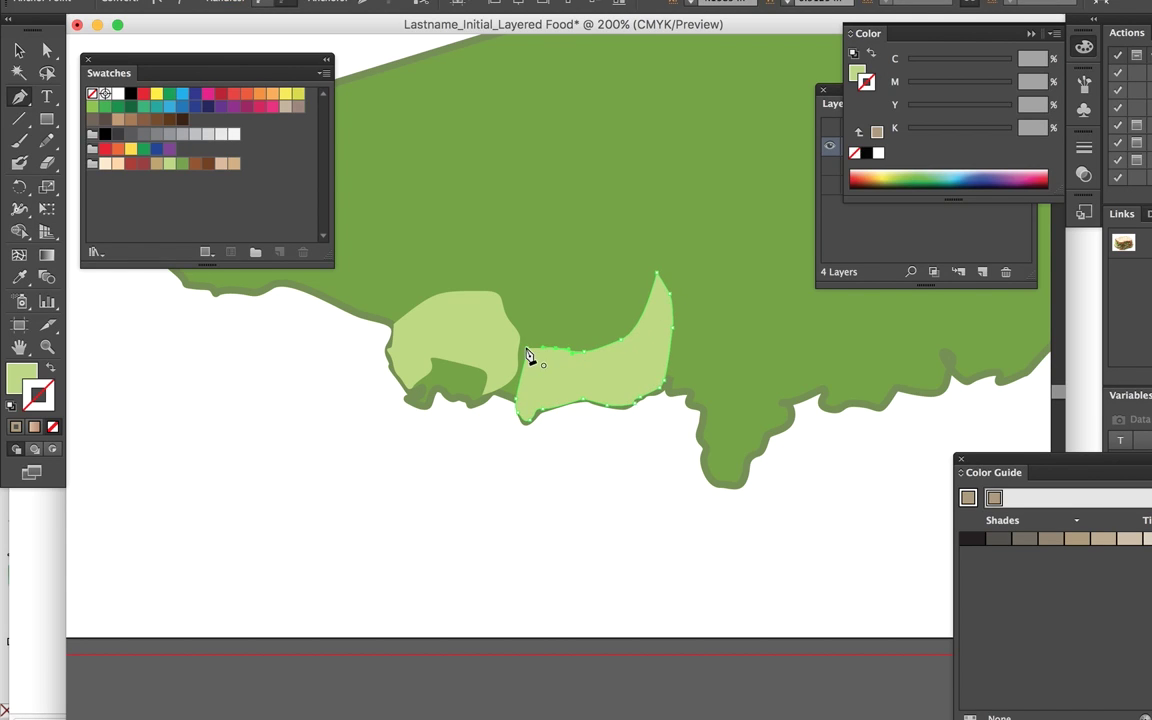
pyautogui.click(182, 164)
pyautogui.click(27, 373)
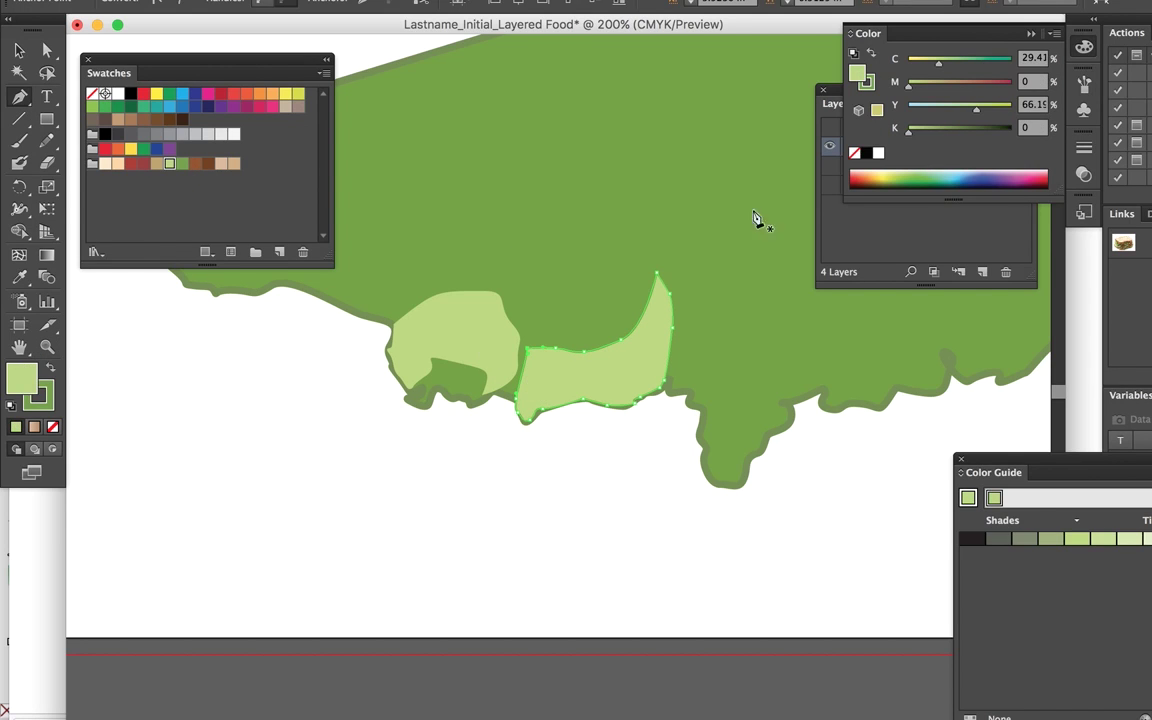
# Recolor the second lettuce shape's stroke and fill with the darker green shade C=45.52 M=11.76 Y=75 K=27.09 and deselect it.
pyautogui.moveTo(1021, 470); pyautogui.dragTo(727, 324)
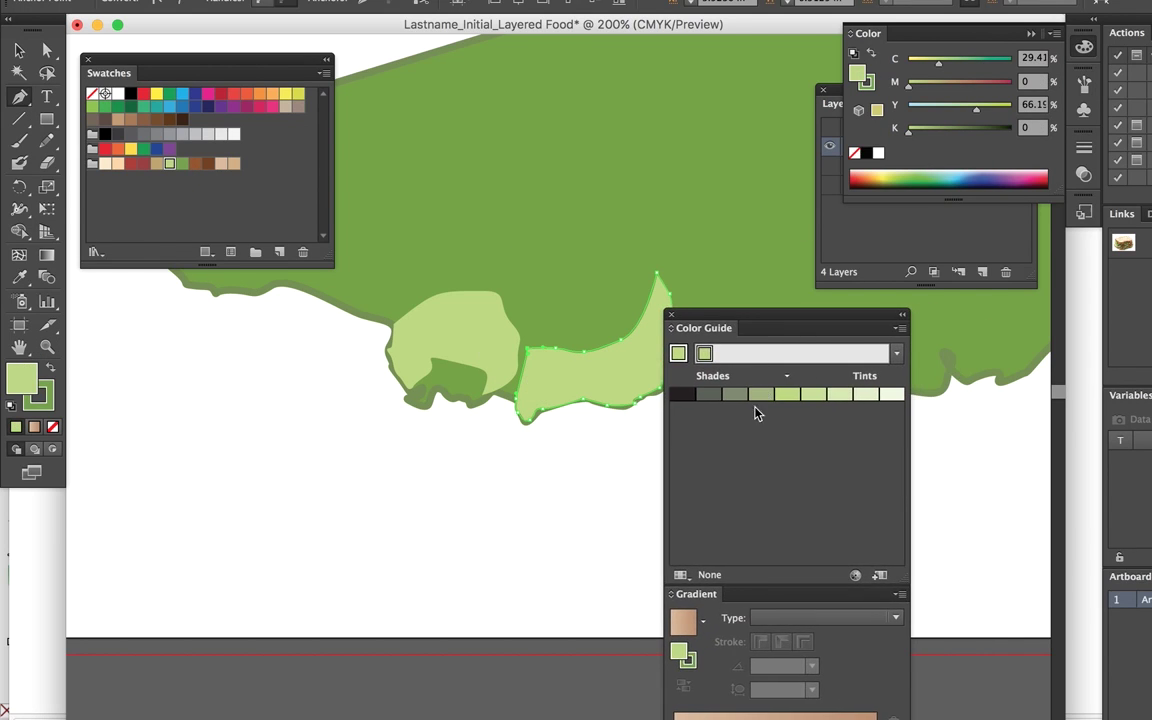
pyautogui.click(50, 400)
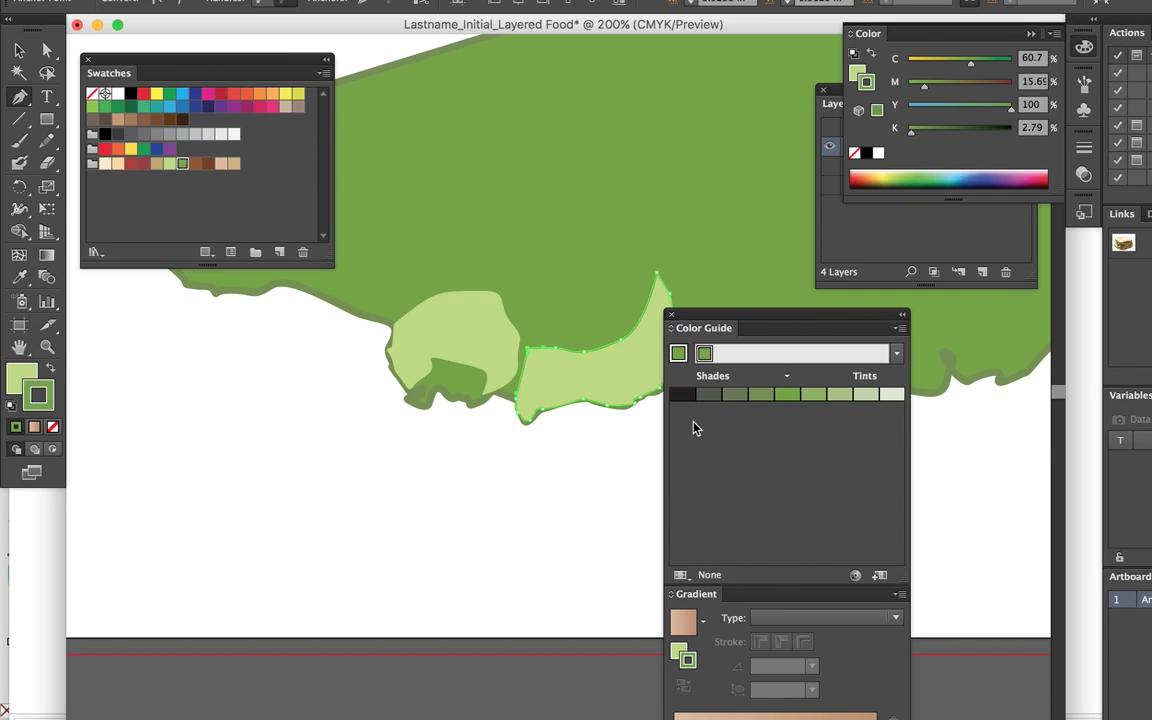
pyautogui.click(763, 397)
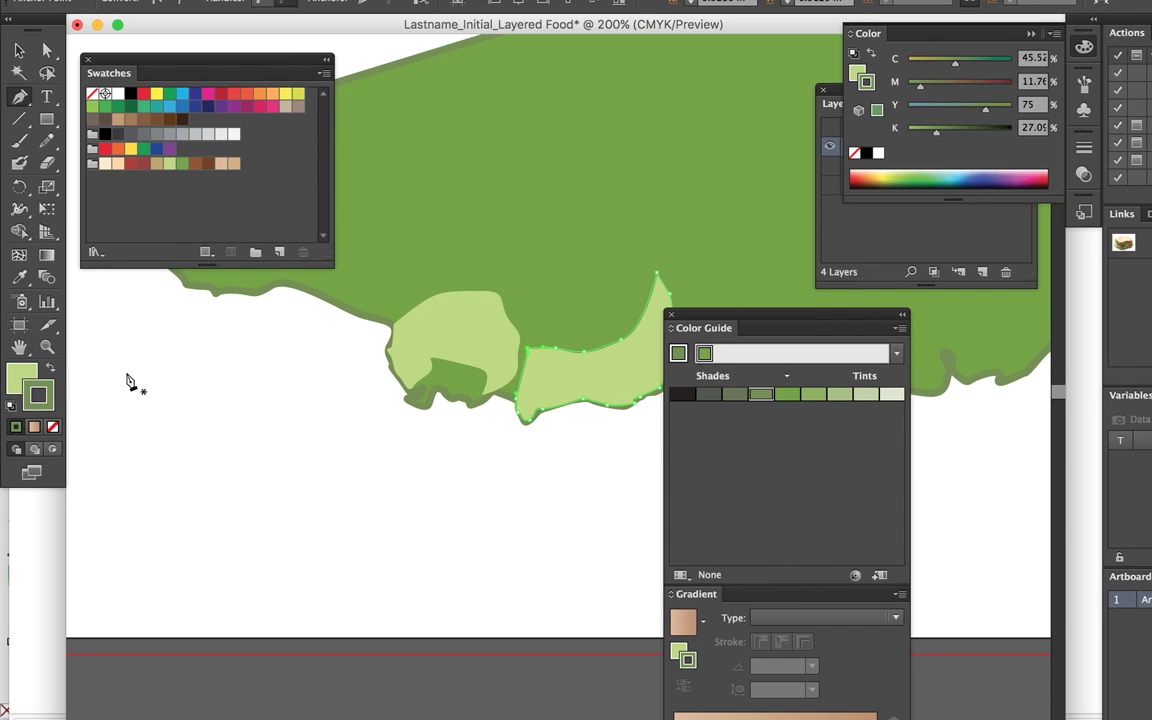
pyautogui.click(27, 372)
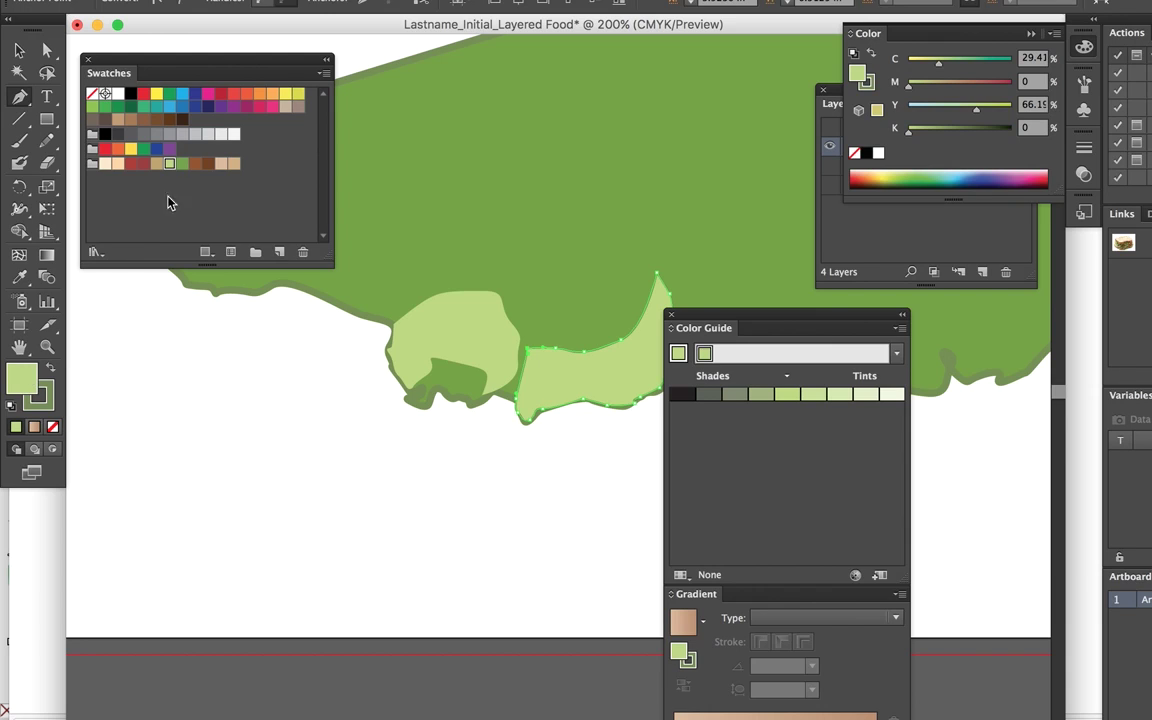
pyautogui.click(761, 395)
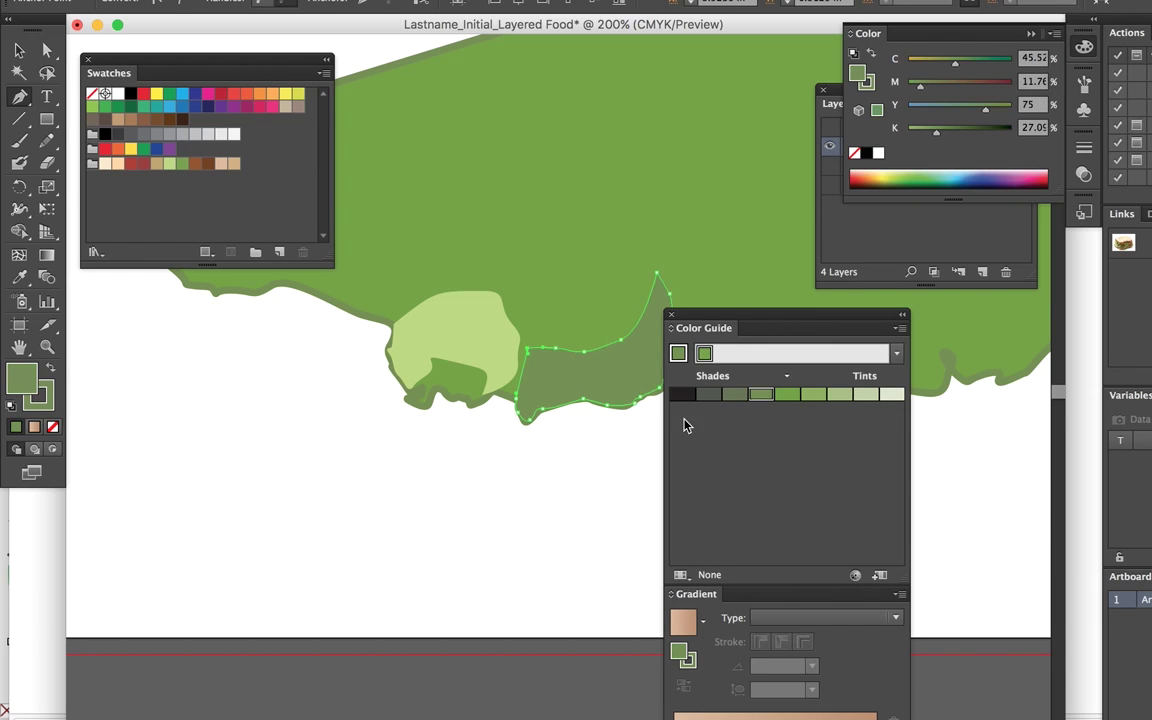
pyautogui.keyDown('super'); pyautogui.click(545, 483); pyautogui.keyUp('super')
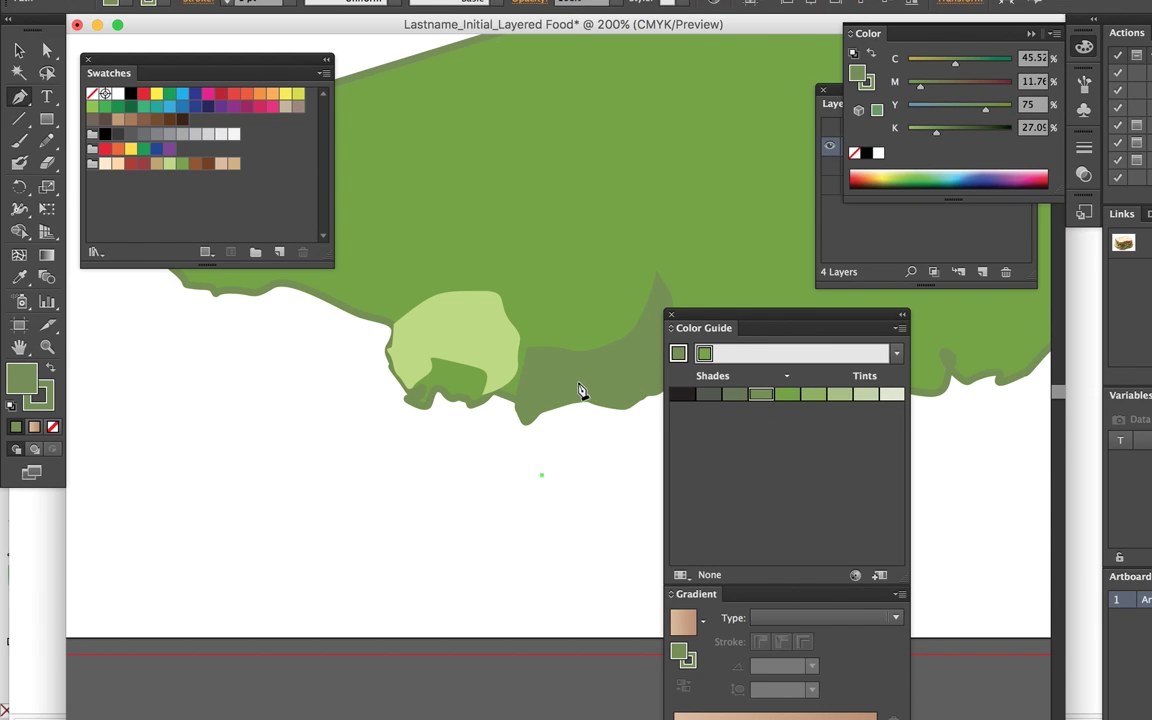
# Show the Original Photo layer, hide the base lettuce path in the Lettuce layer and move the Color Guide off the lower-right lettuce.
pyautogui.click(994, 233)
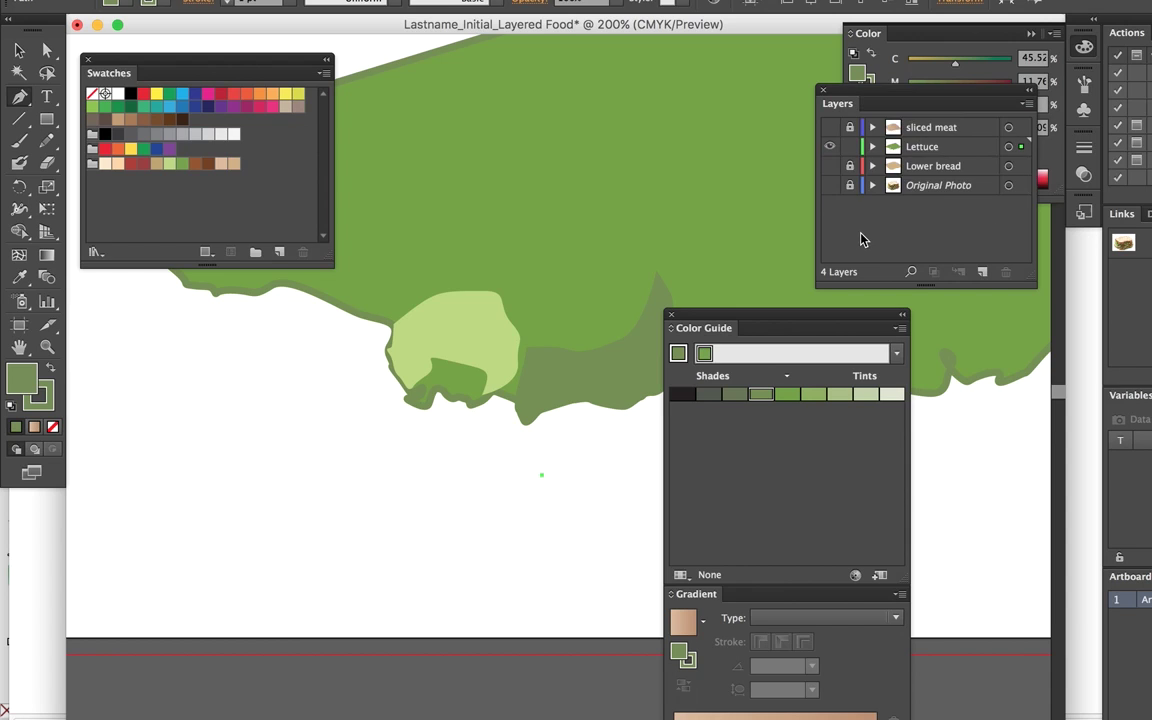
pyautogui.click(829, 185)
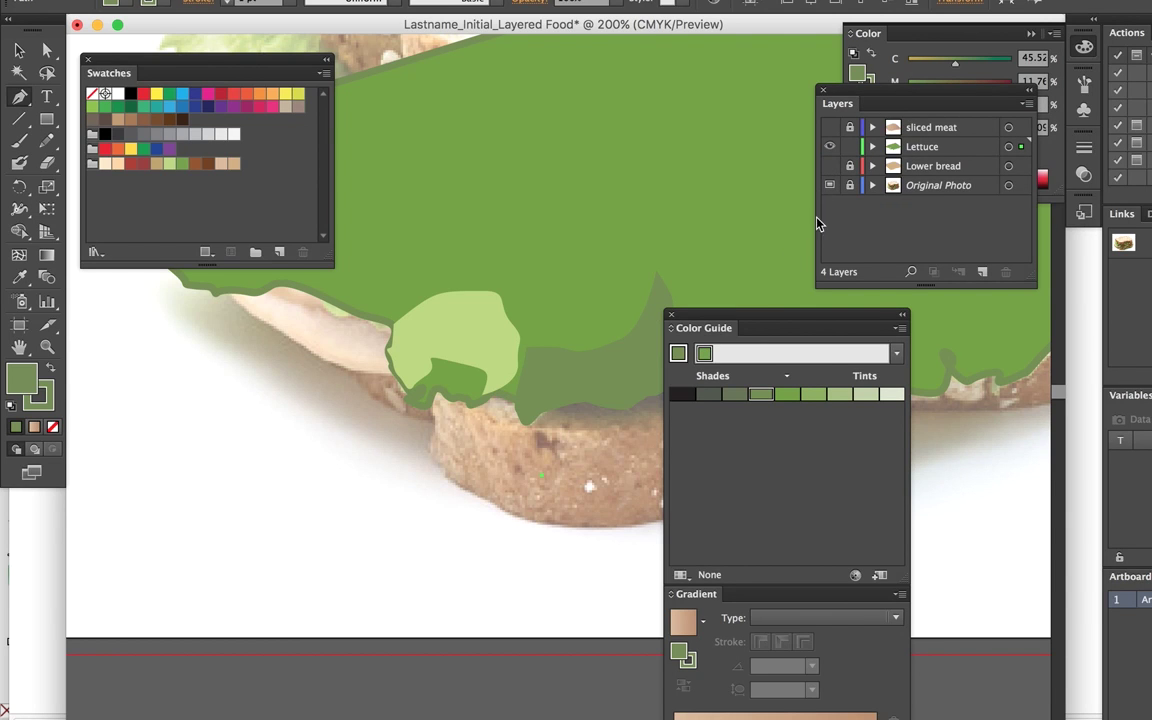
pyautogui.click(872, 147)
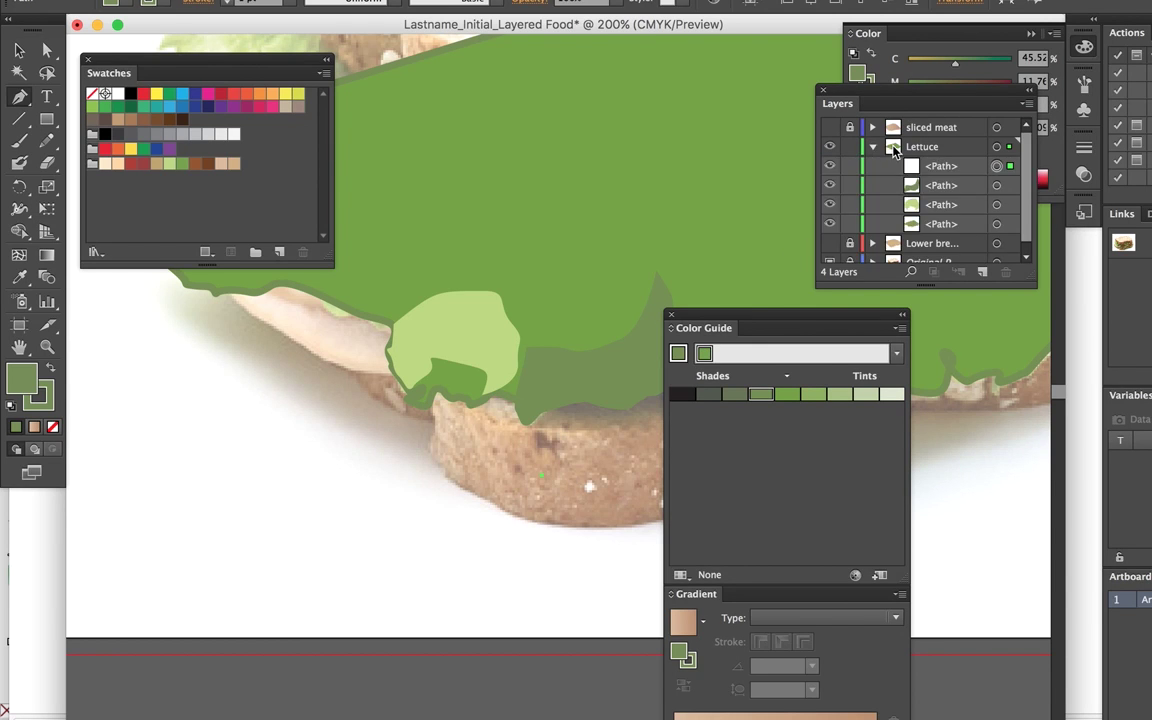
pyautogui.click(829, 224)
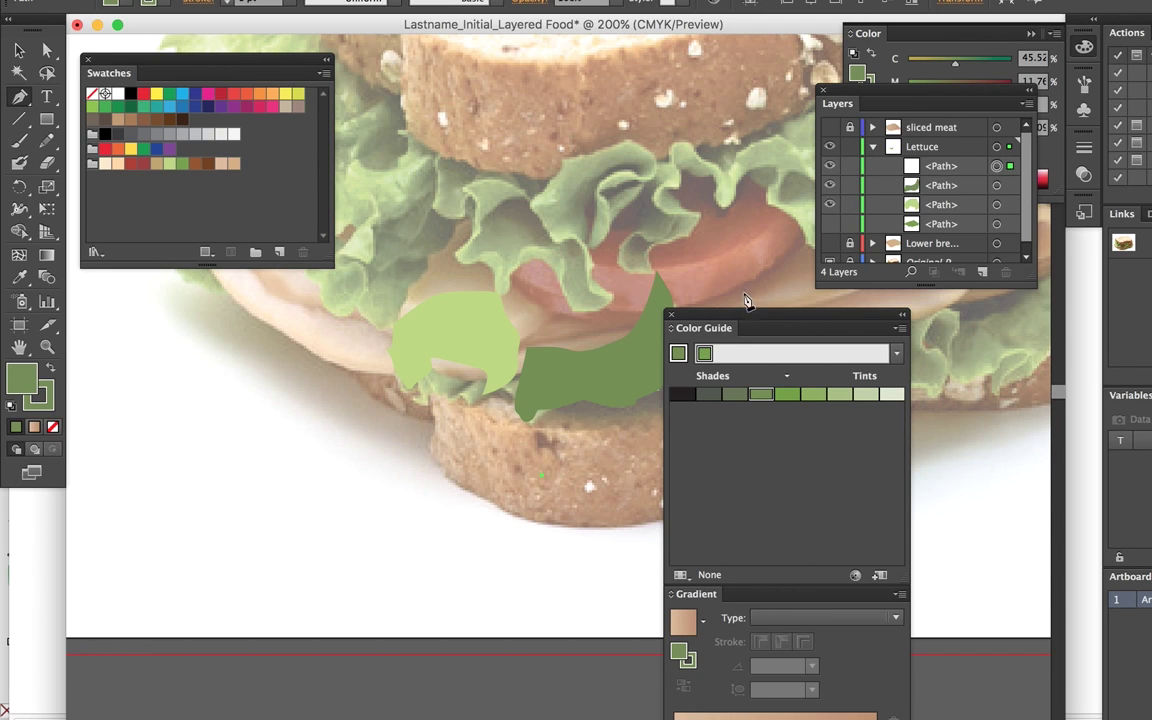
pyautogui.moveTo(733, 319); pyautogui.dragTo(353, 394)
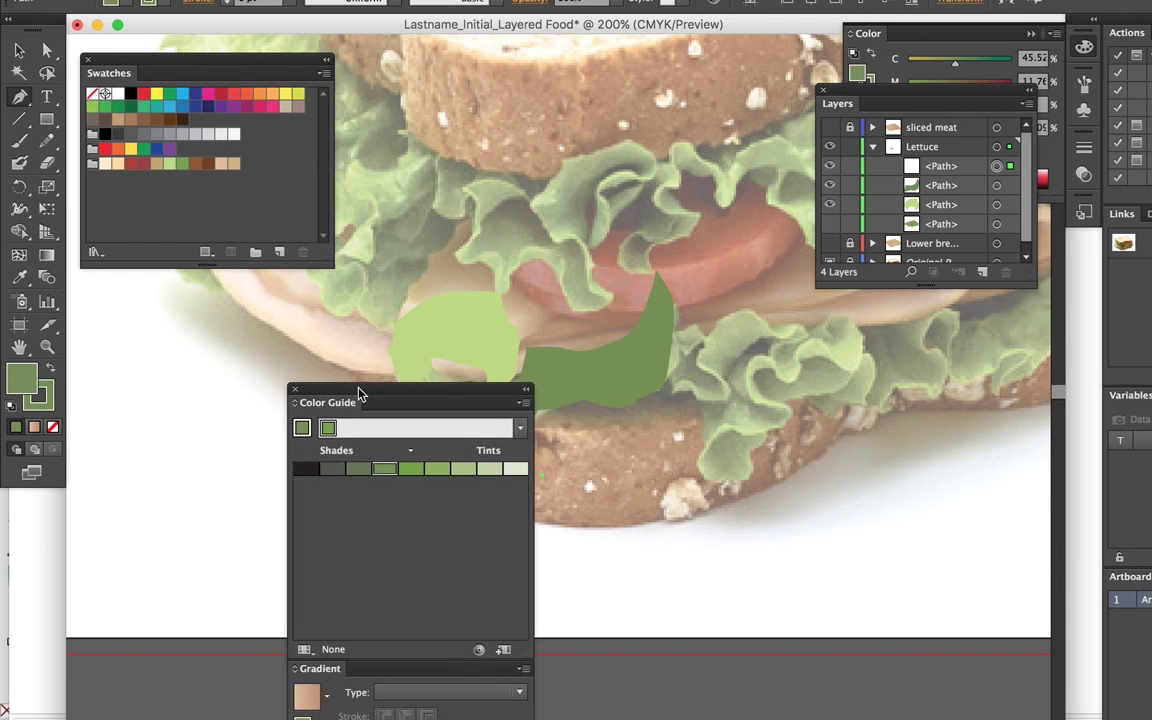
# Draw a closed dark green Pen shape over the shadowed fold of the ruffled lettuce to the right of the second shape.
pyautogui.moveTo(774, 400); pyautogui.dragTo(760, 390)
pyautogui.click(754, 370)
pyautogui.click(779, 381)
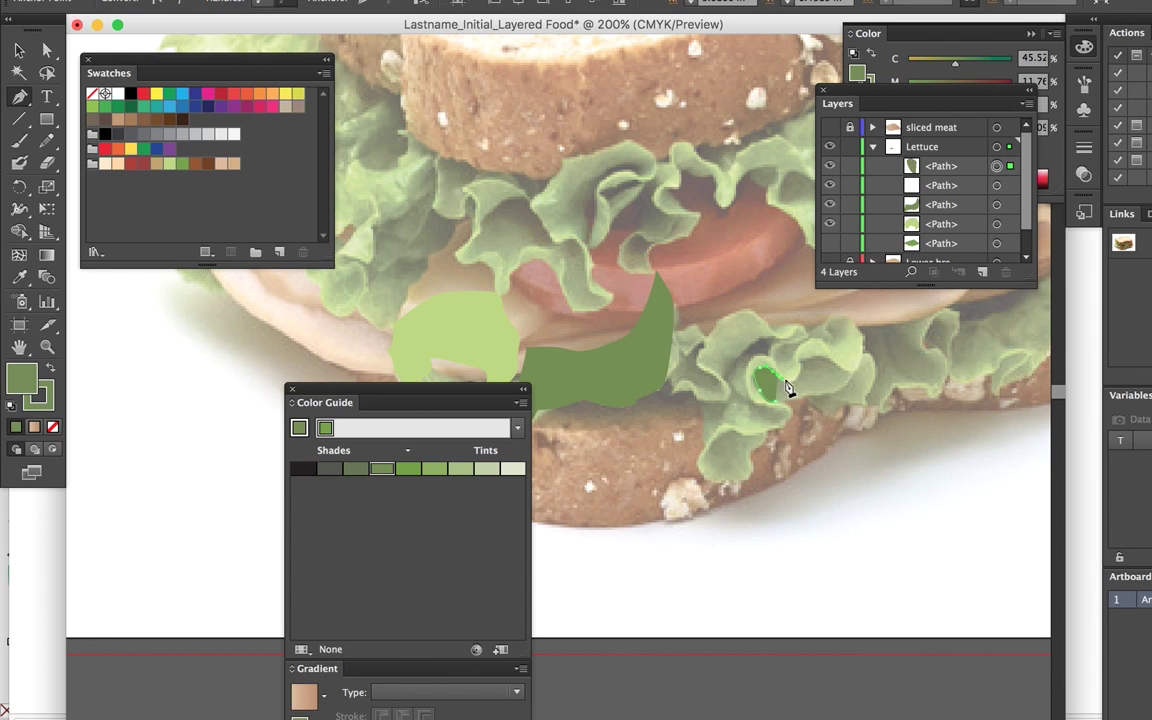
pyautogui.click(788, 380)
pyautogui.click(806, 361)
pyautogui.click(824, 355)
pyautogui.click(857, 370)
pyautogui.click(772, 401)
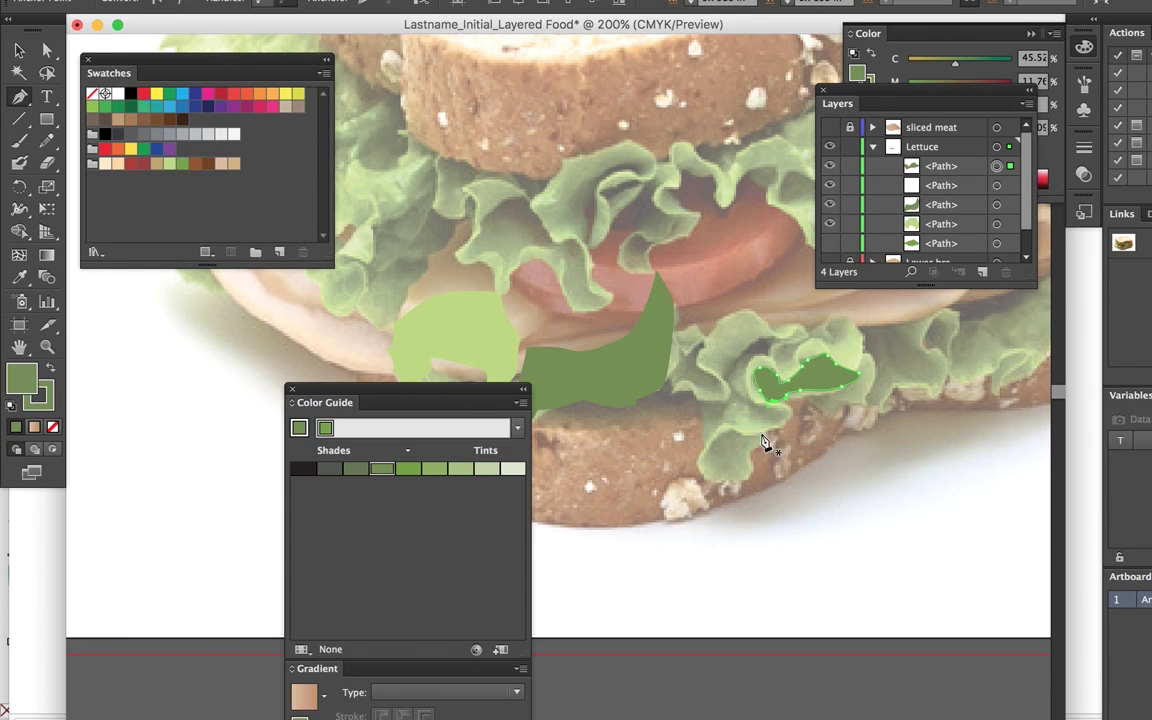
# Trace a closed dark green Pen shape over the lettuce tip hanging down over the lower bread.
pyautogui.click(703, 465)
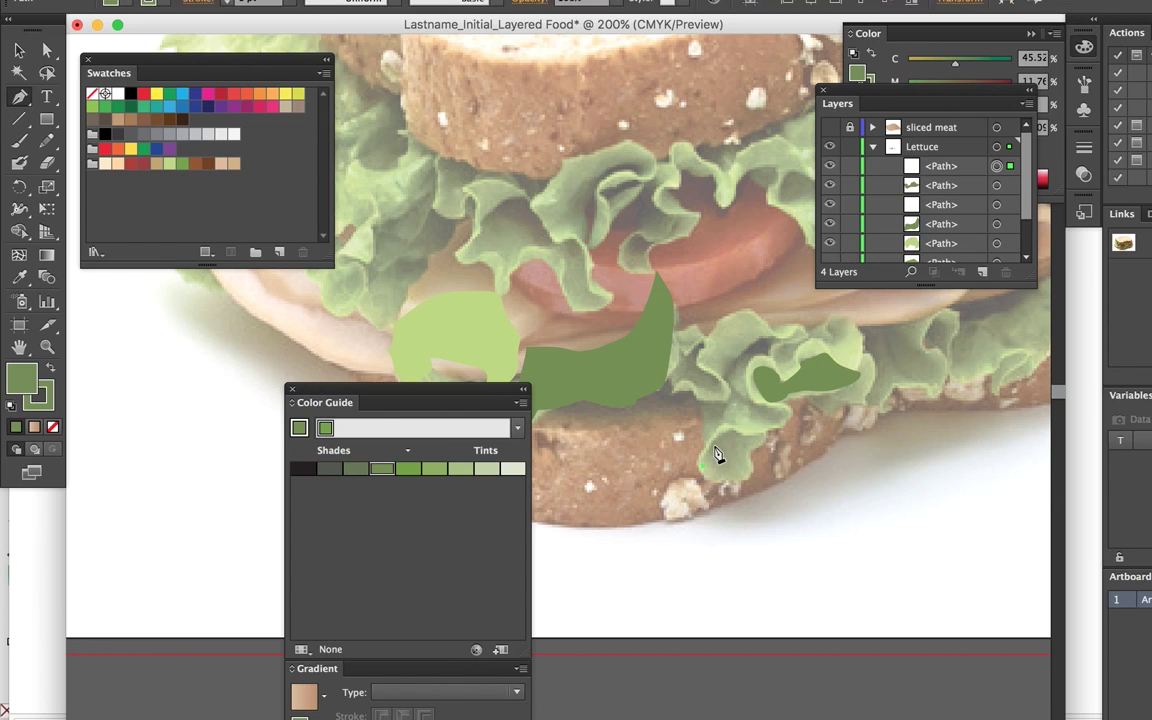
pyautogui.moveTo(715, 441); pyautogui.dragTo(751, 438)
pyautogui.click(767, 434)
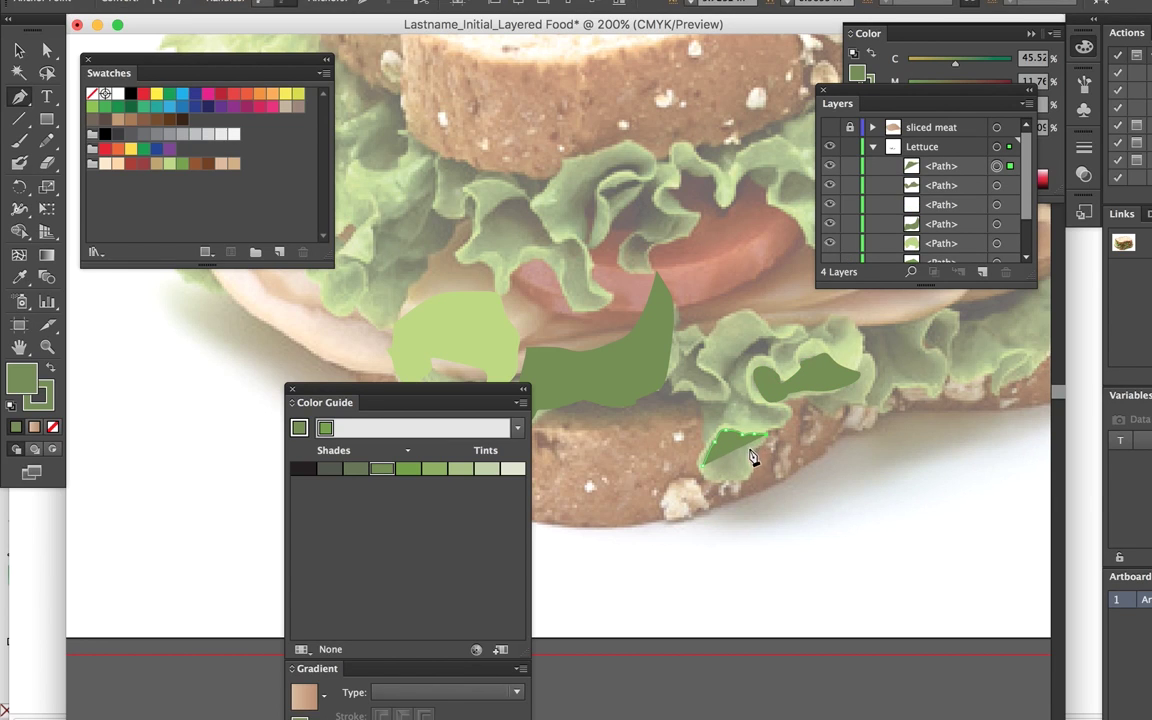
pyautogui.click(751, 448)
pyautogui.click(752, 465)
pyautogui.click(739, 476)
# Draw a closed dark green shadow shape with the Pen along the next lettuce ruffle to the right, following its curled edge.
pyautogui.moveTo(862, 345); pyautogui.dragTo(606, 444)
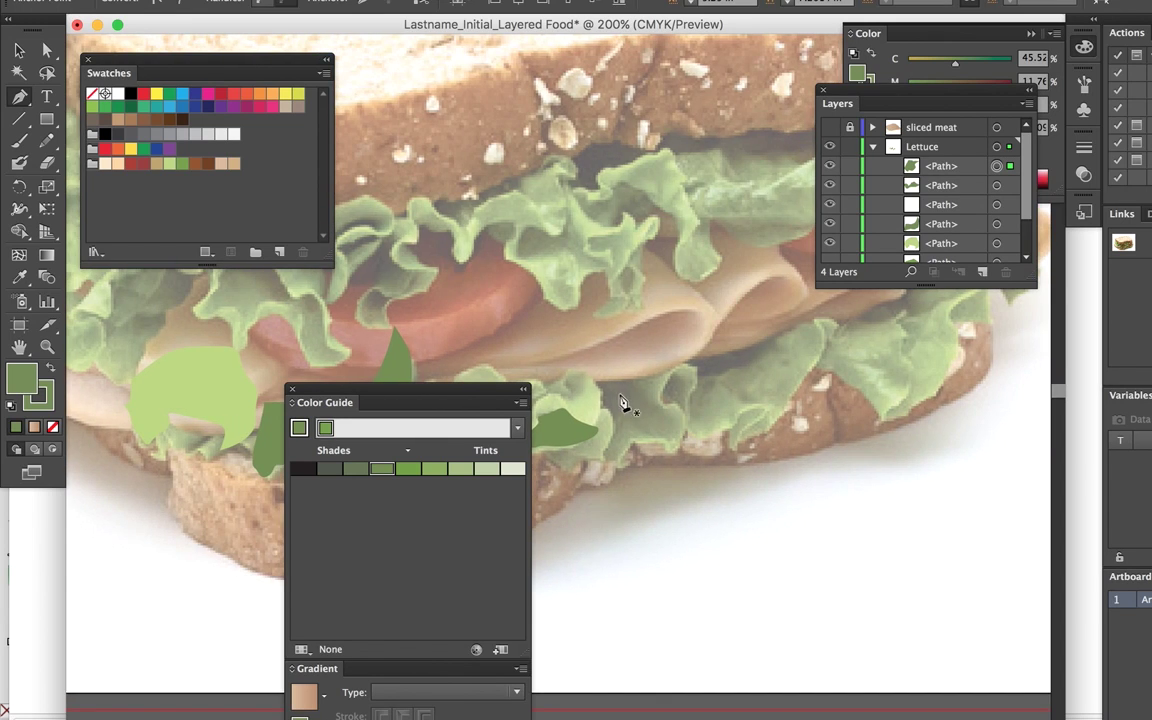
pyautogui.click(598, 382)
pyautogui.click(598, 406)
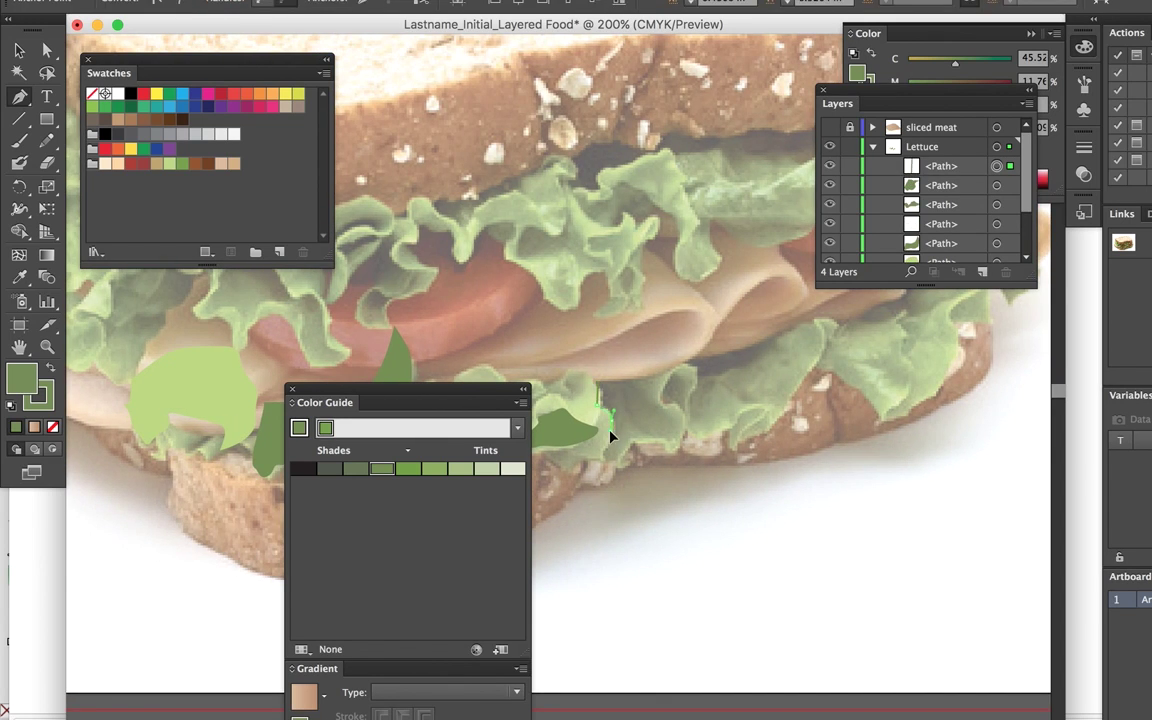
pyautogui.moveTo(607, 462); pyautogui.dragTo(622, 465)
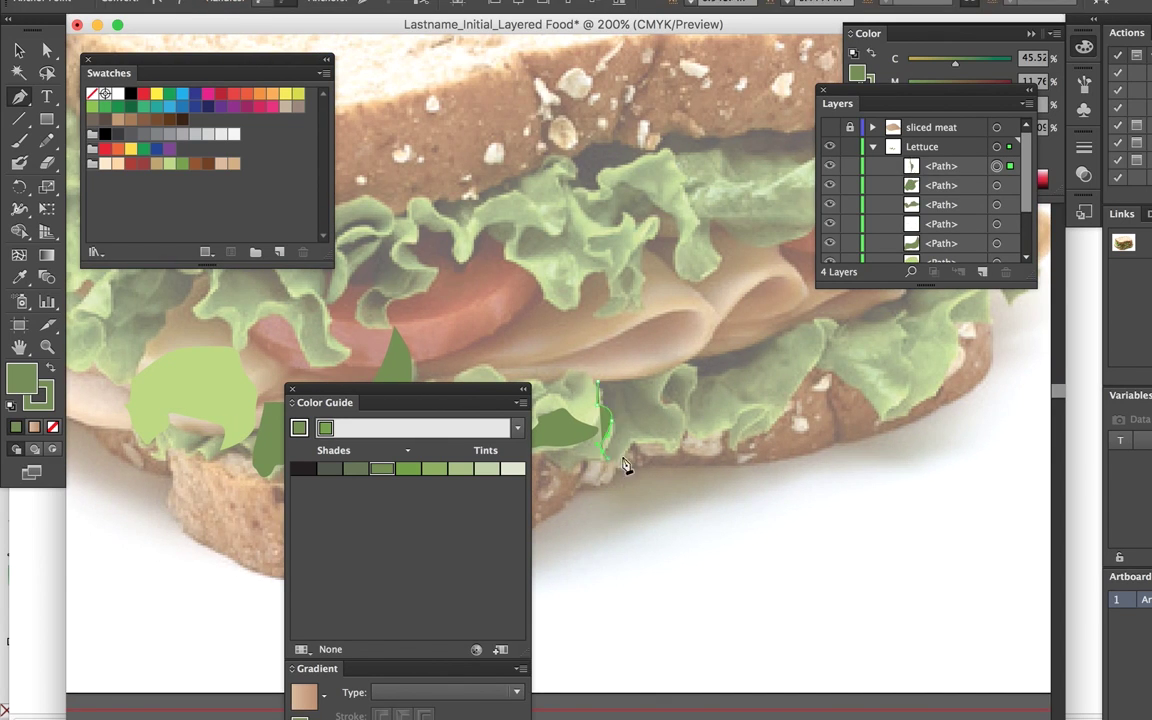
pyautogui.click(676, 448)
pyautogui.moveTo(688, 431); pyautogui.dragTo(642, 348)
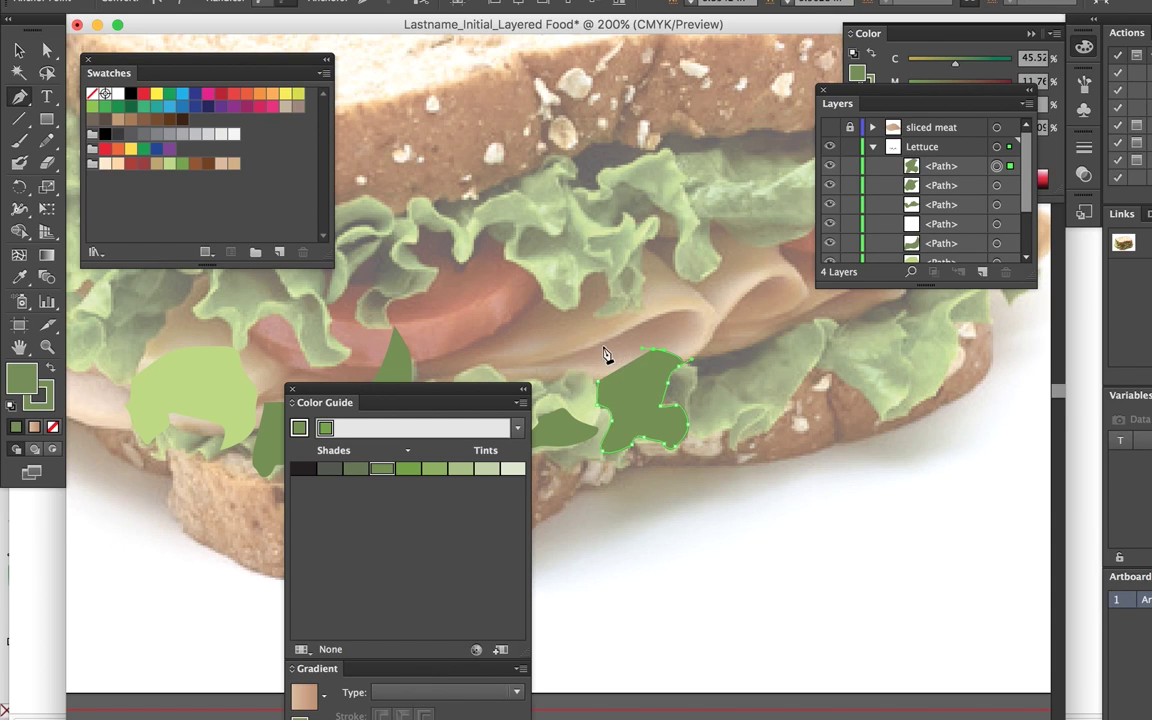
pyautogui.click(598, 383)
# Draw a long, narrow closed dark green Pen shape along the upper edge of the rightmost lettuce, beneath the meat slices.
pyautogui.moveTo(822, 385); pyautogui.dragTo(627, 434)
pyautogui.moveTo(643, 387); pyautogui.dragTo(687, 356)
pyautogui.click(769, 336)
pyautogui.click(748, 335)
pyautogui.click(727, 339)
pyautogui.moveTo(673, 355); pyautogui.dragTo(659, 354)
pyautogui.click(635, 352)
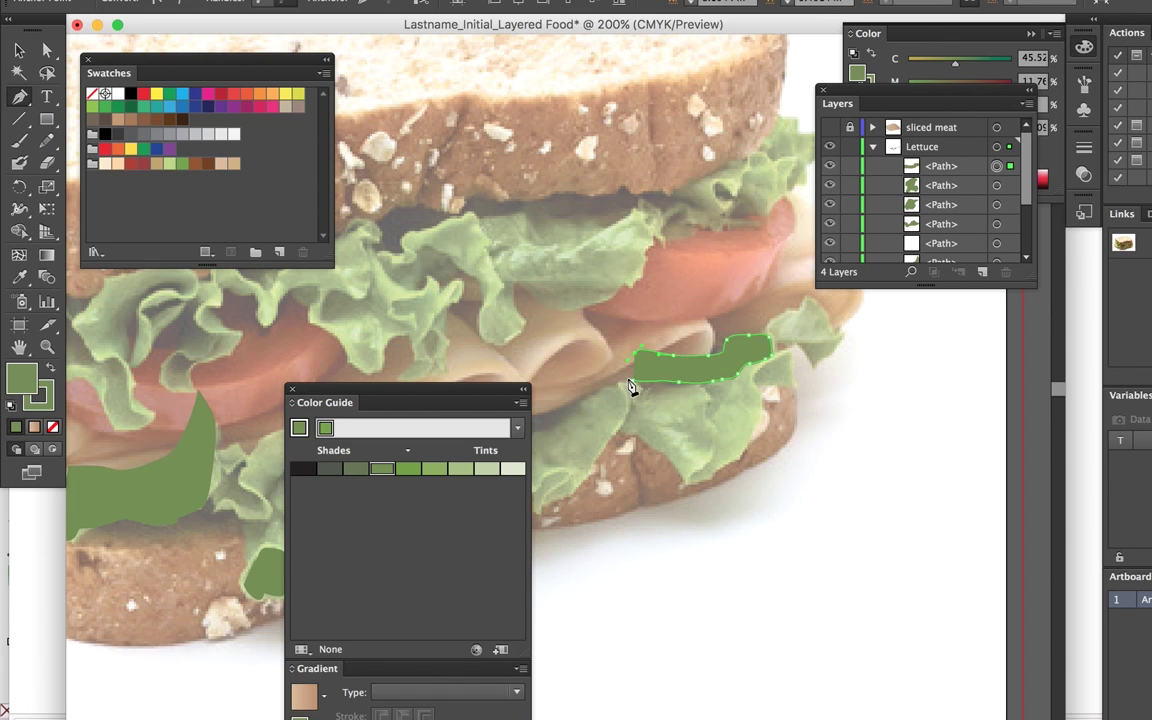
pyautogui.click(634, 381)
# Show the Lower bread and sliced meat layers and the base lettuce path again, and deselect the new shadow shape.
pyautogui.click(872, 147)
pyautogui.click(829, 166)
pyautogui.click(829, 127)
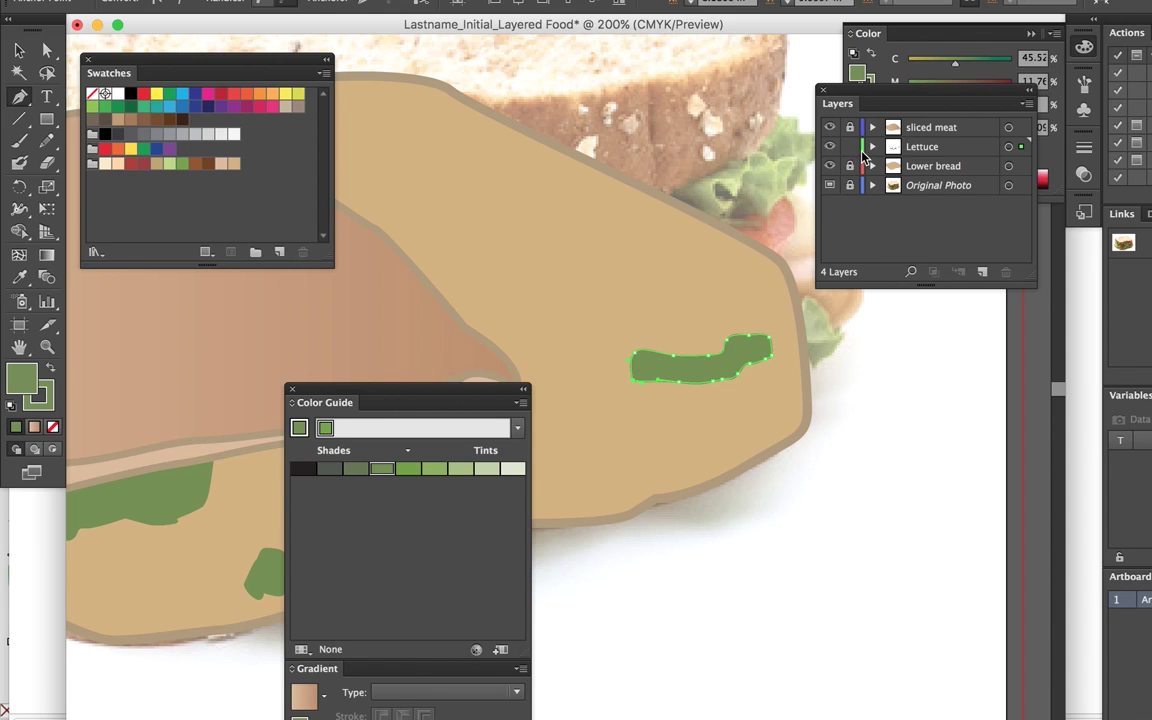
pyautogui.click(872, 147)
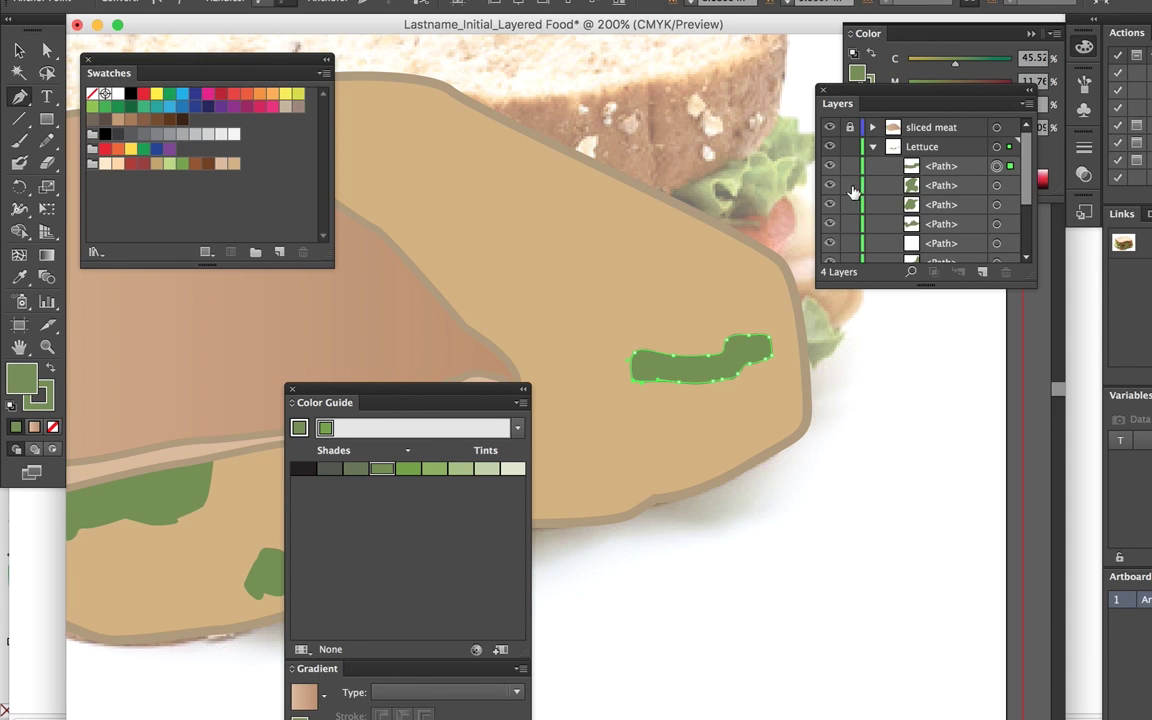
pyautogui.moveTo(1025, 172); pyautogui.dragTo(1026, 249)
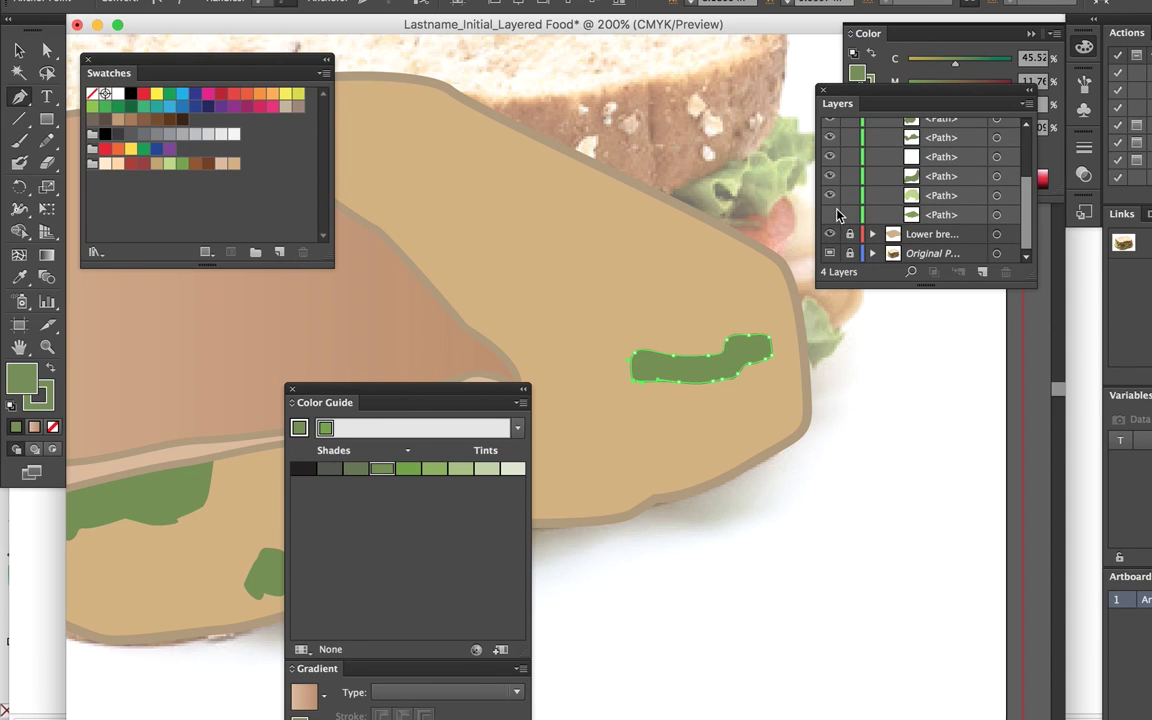
pyautogui.click(854, 377)
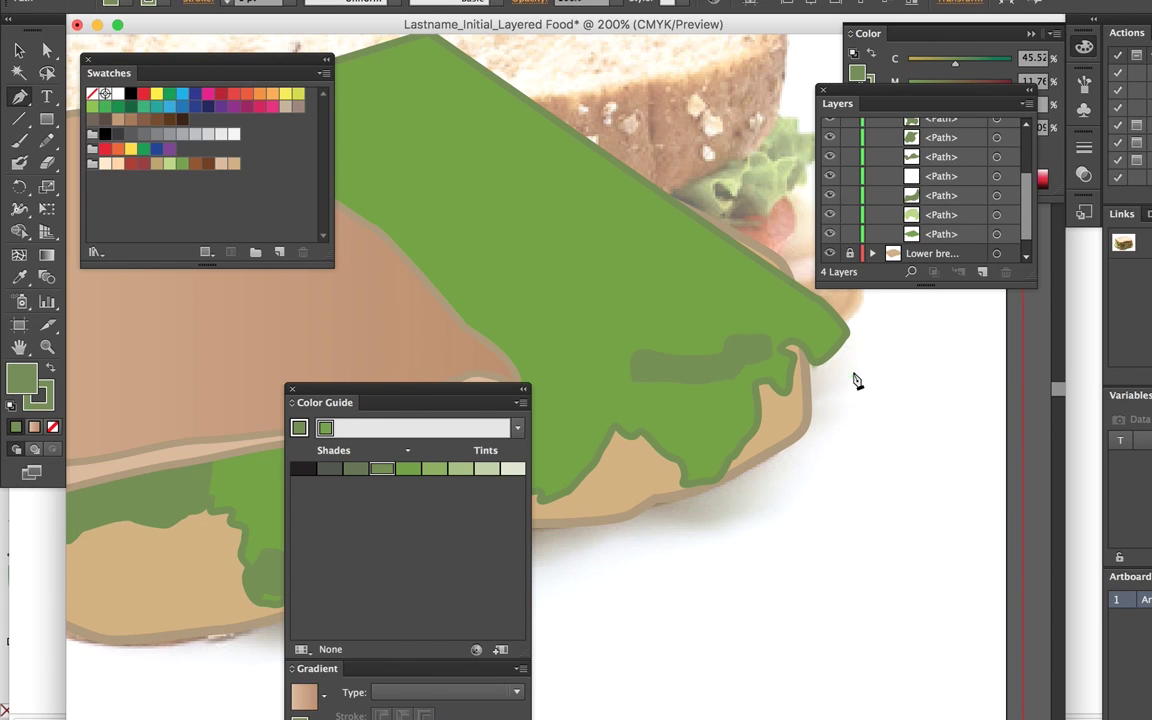
# Fit the artboard in view, clear the Color Guide off the sandwich and open the Brushes panel as a separate floating panel.
pyautogui.press('super+0')
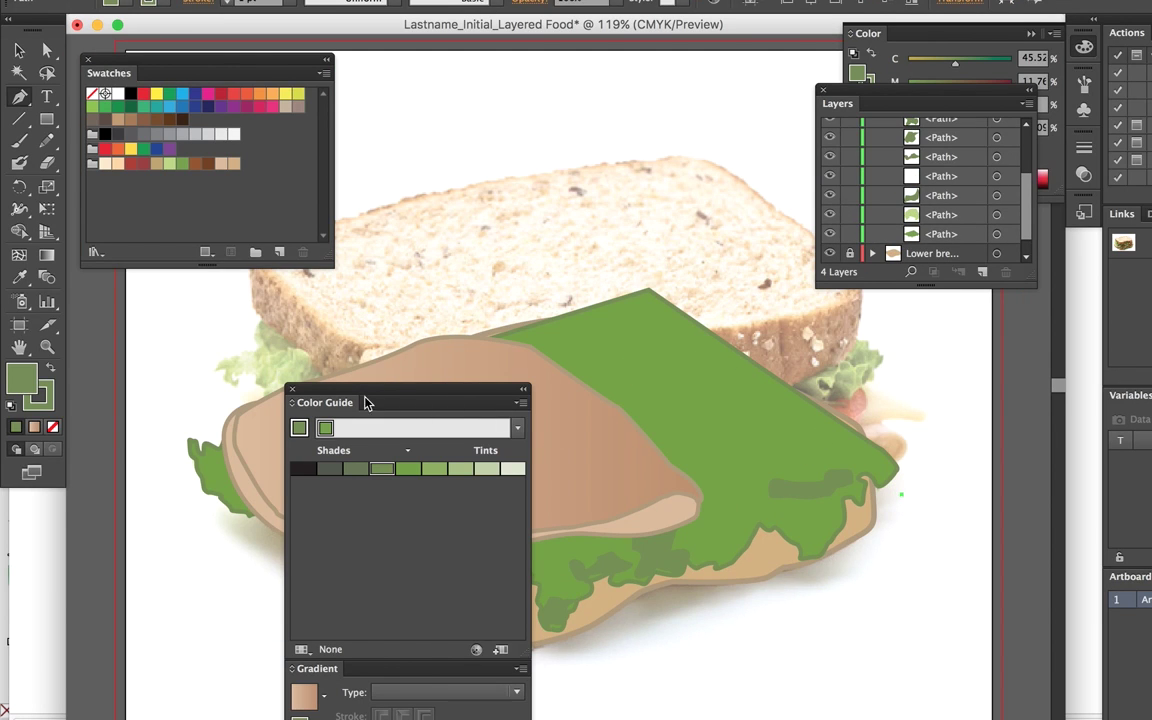
pyautogui.moveTo(365, 402); pyautogui.dragTo(921, 367)
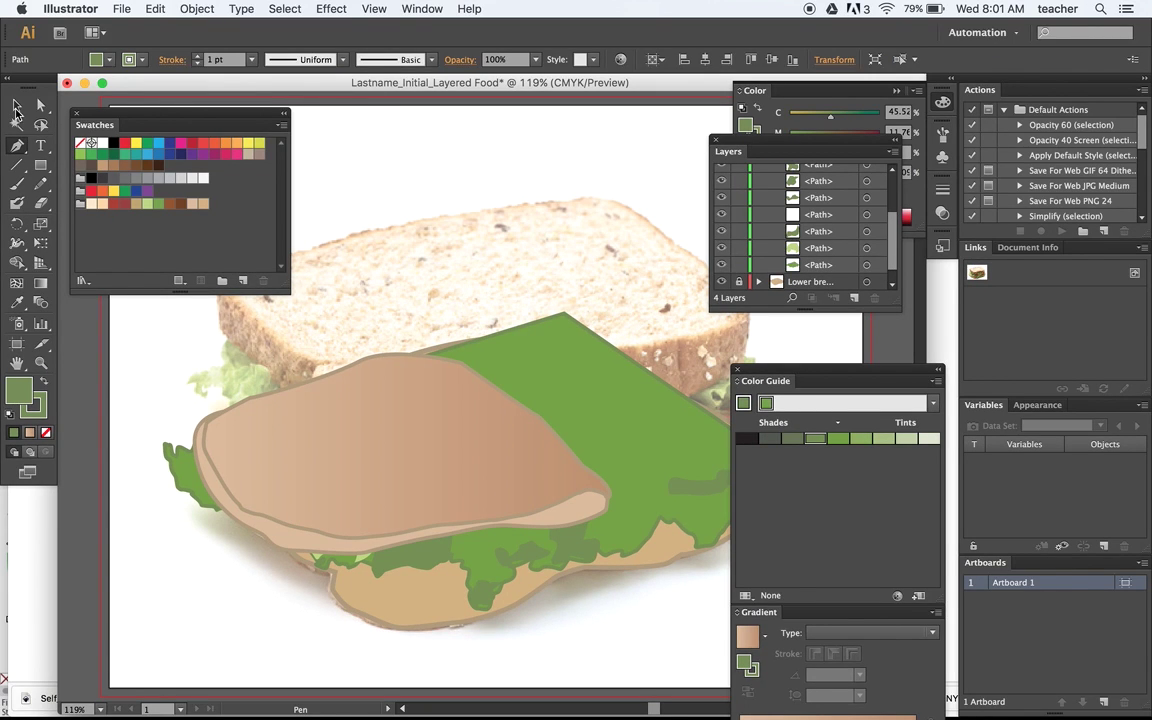
pyautogui.click(15, 106)
pyautogui.press('F5')
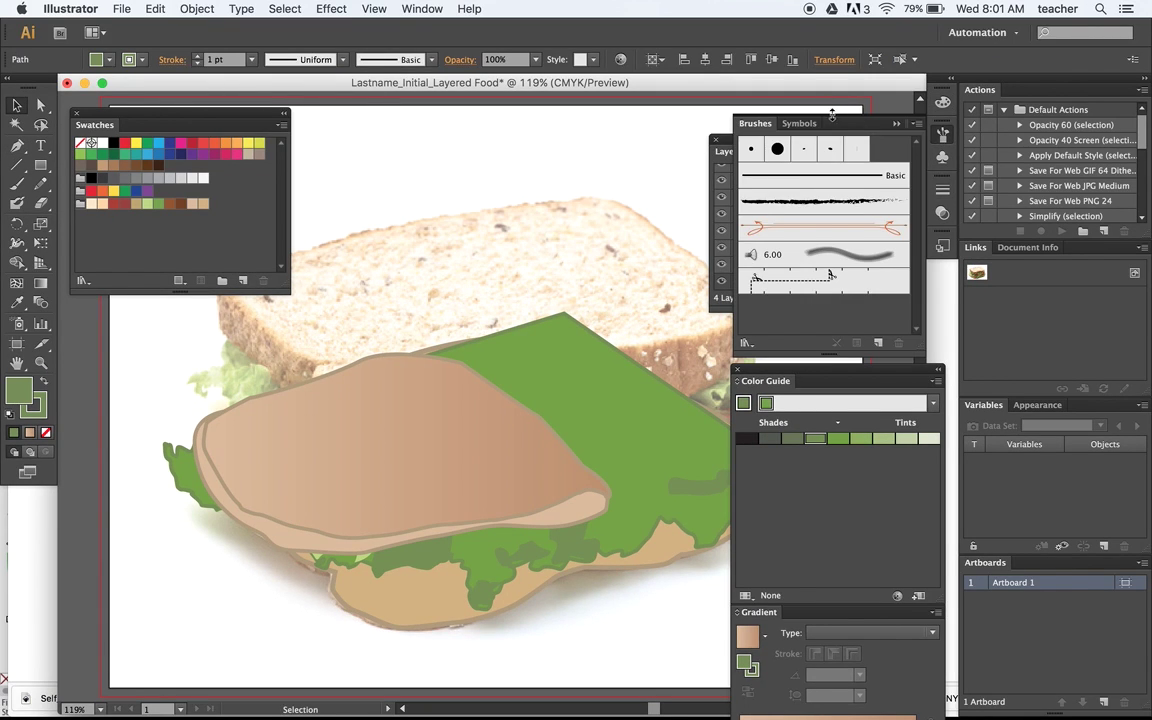
pyautogui.moveTo(752, 122); pyautogui.dragTo(376, 196)
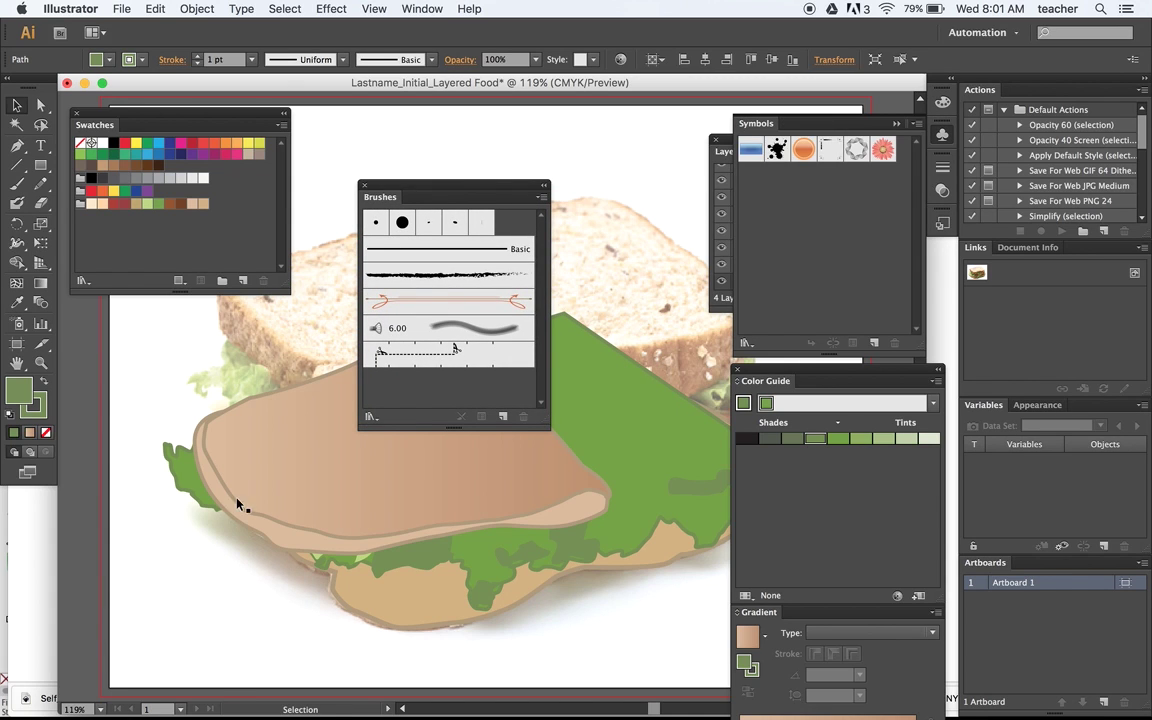
# Apply the rough, tapering charcoal-style art brush to the base lettuce shape's outline and deselect it.
pyautogui.click(198, 489)
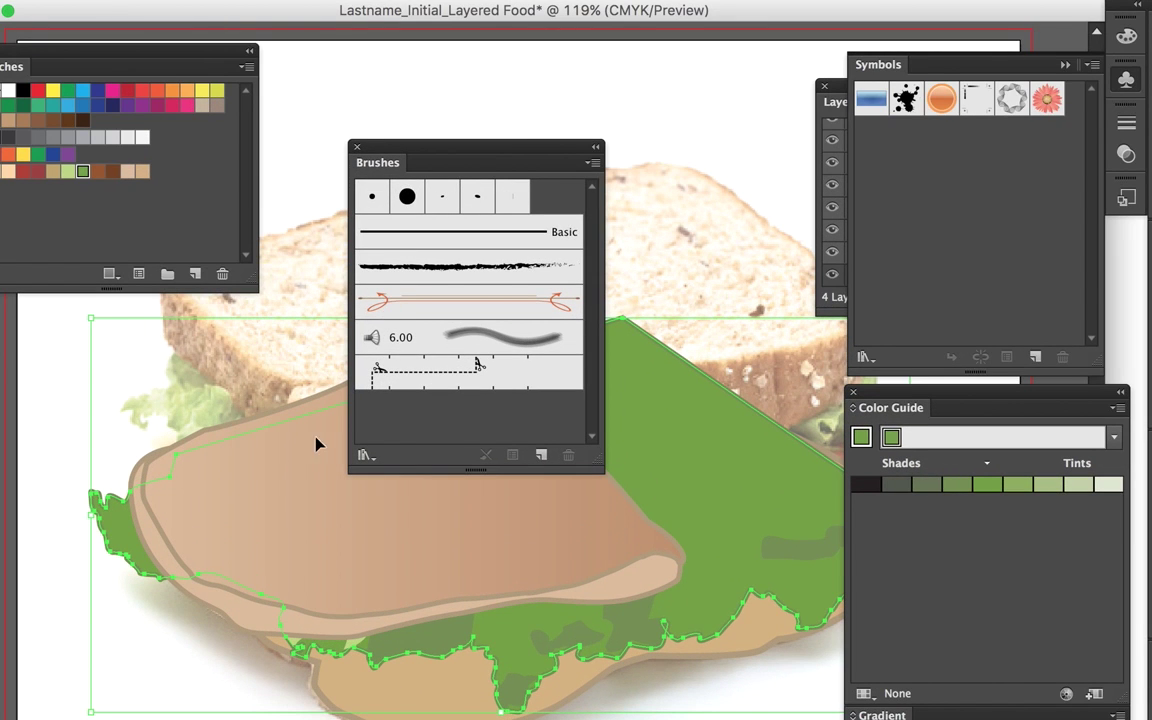
pyautogui.click(417, 268)
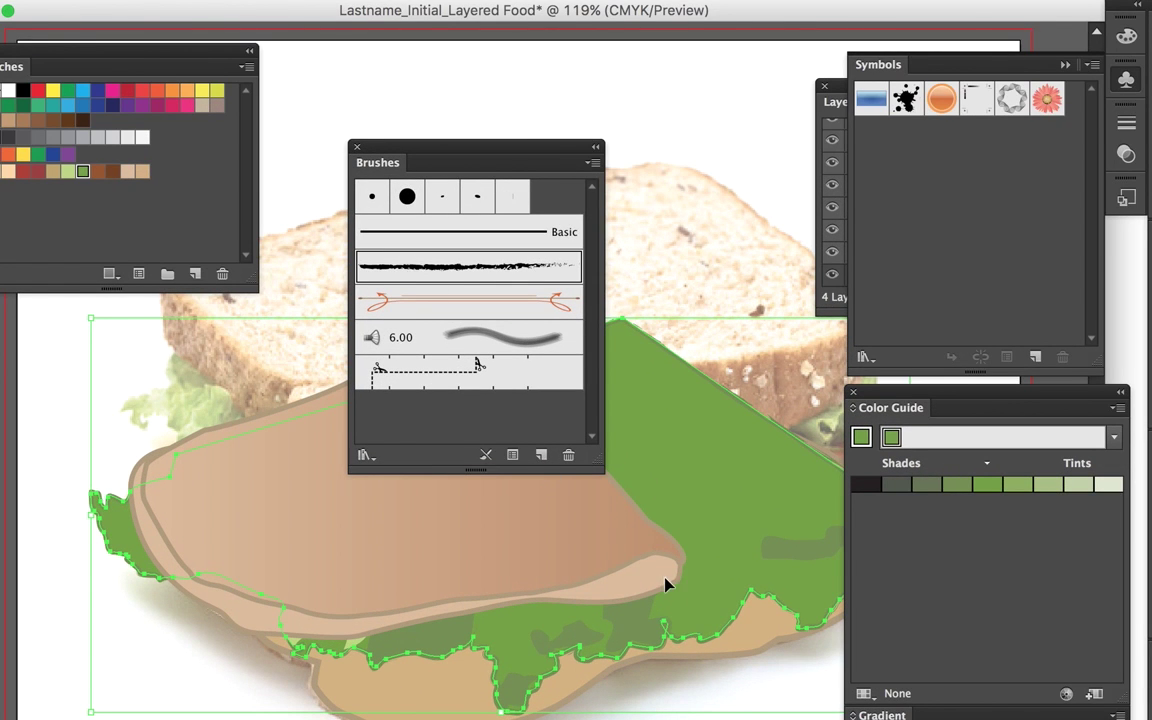
pyautogui.click(686, 709)
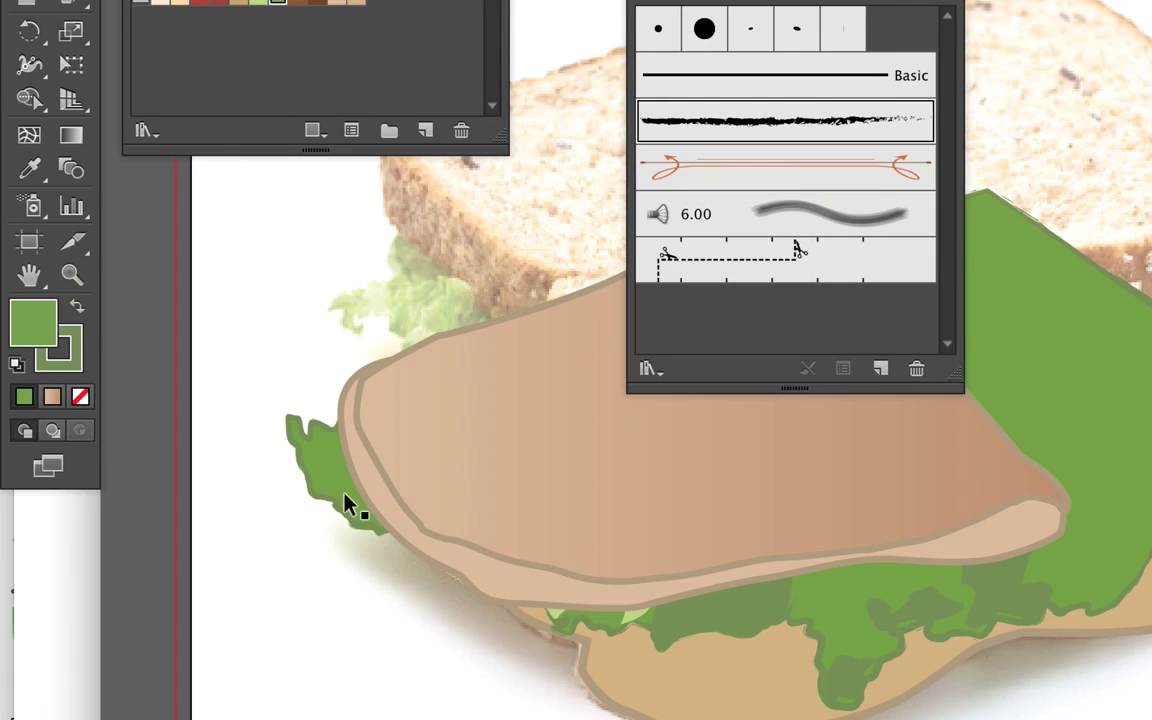
# Unlock the Lower bread layer and select the tan lower bread shape beneath the lettuce.
pyautogui.scroll(-2, 705, 583)
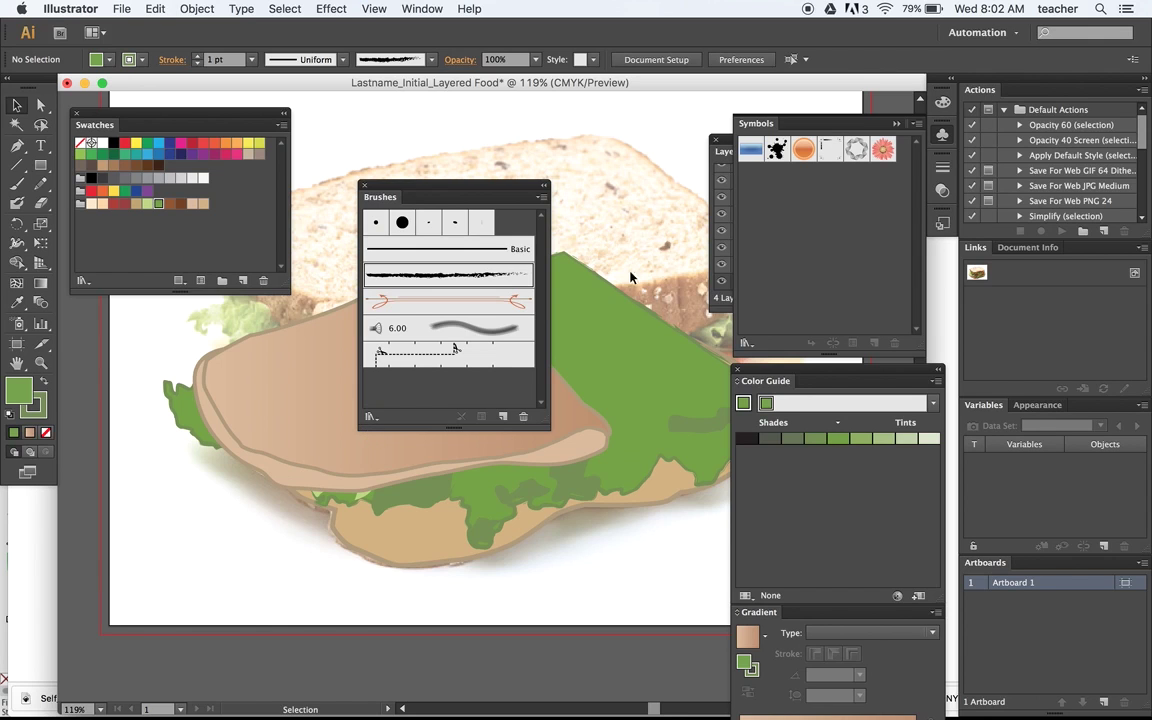
pyautogui.click(715, 308)
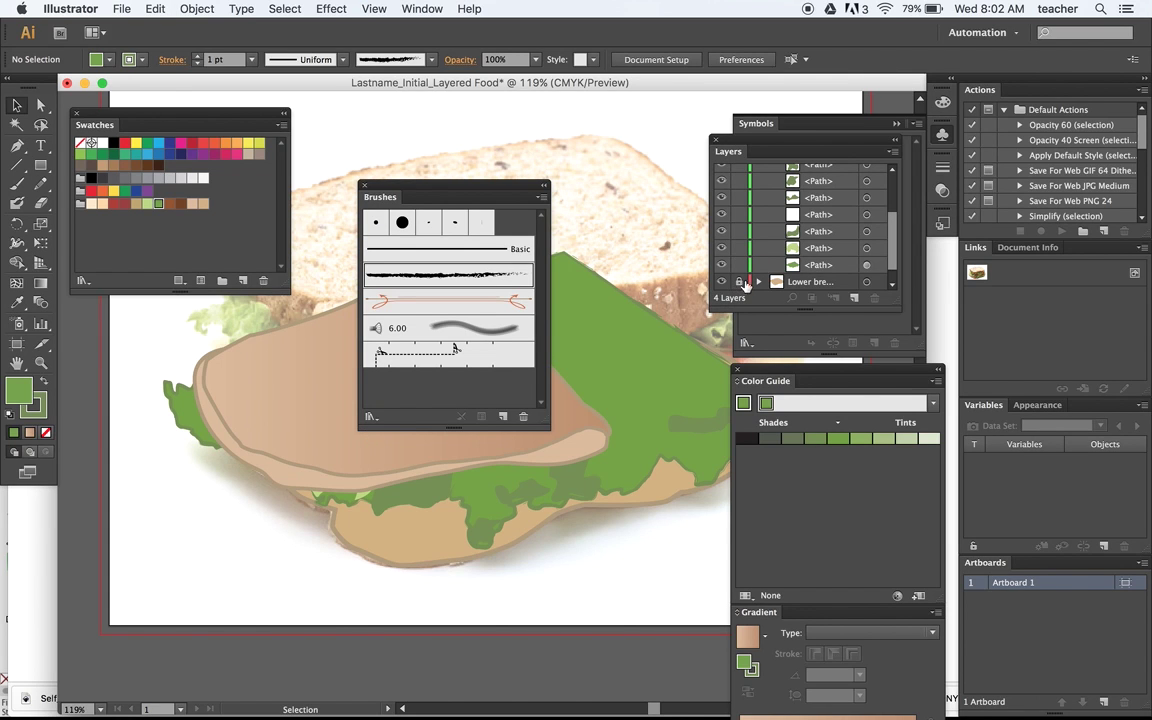
pyautogui.click(373, 505)
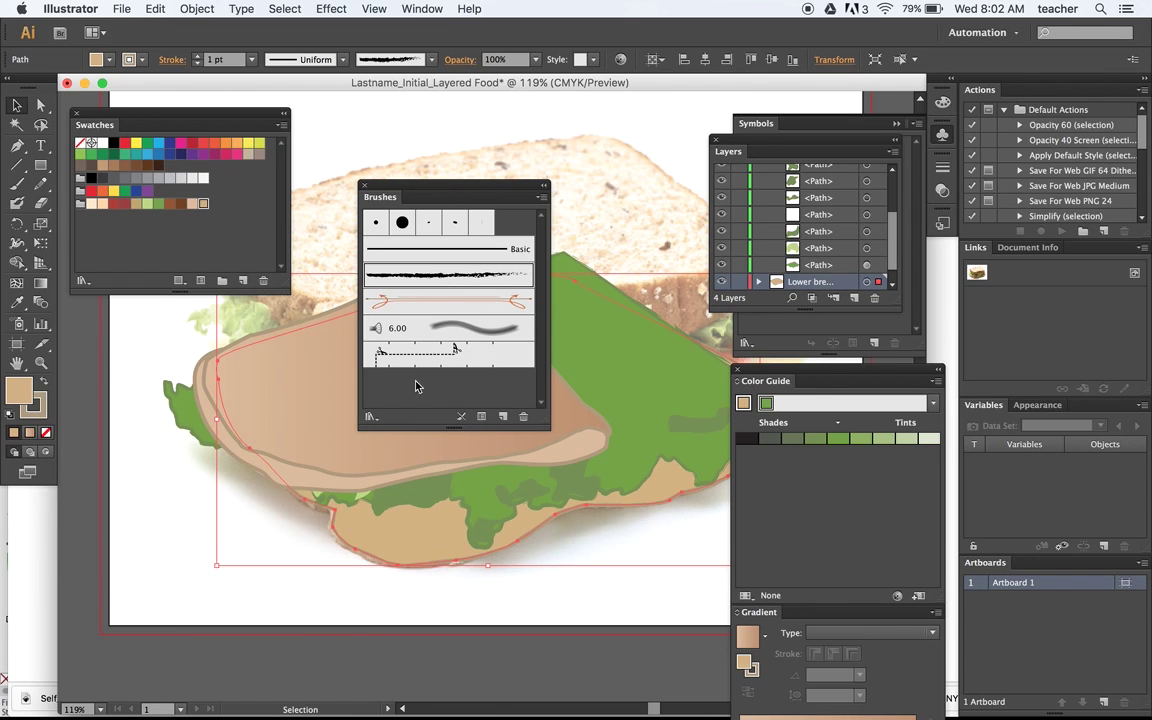
# Open the Artistic_ChalkCharcoalPencil brush library.
pyautogui.click(370, 417)
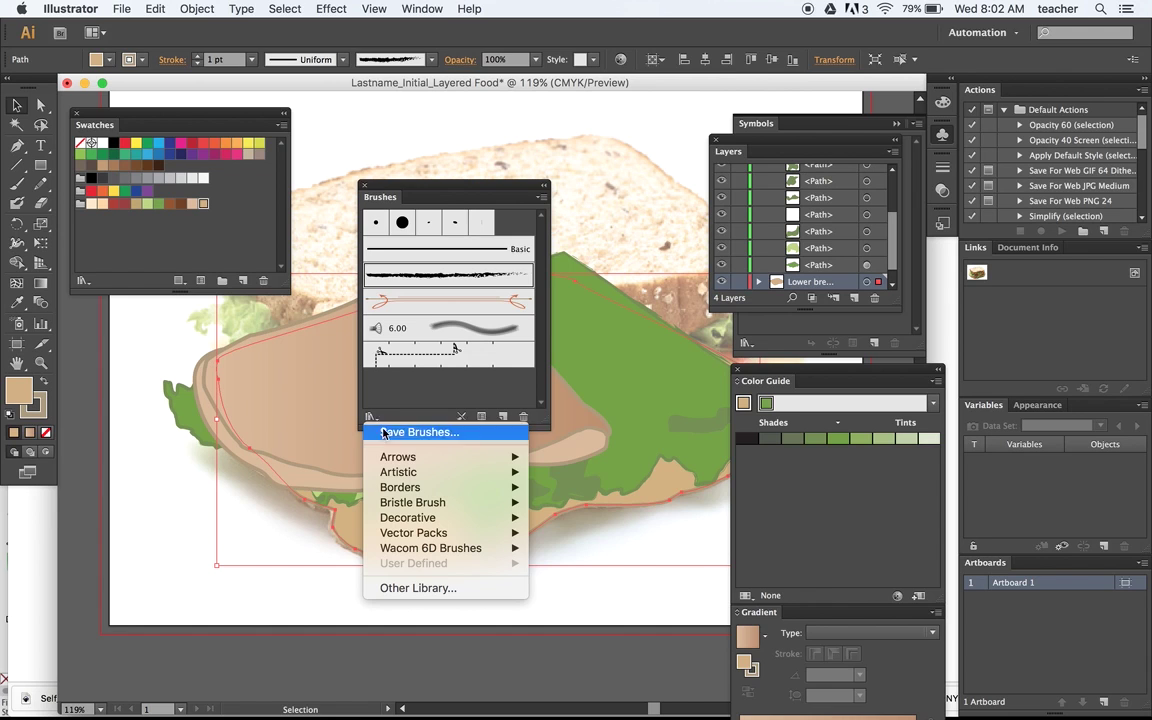
pyautogui.click(386, 416)
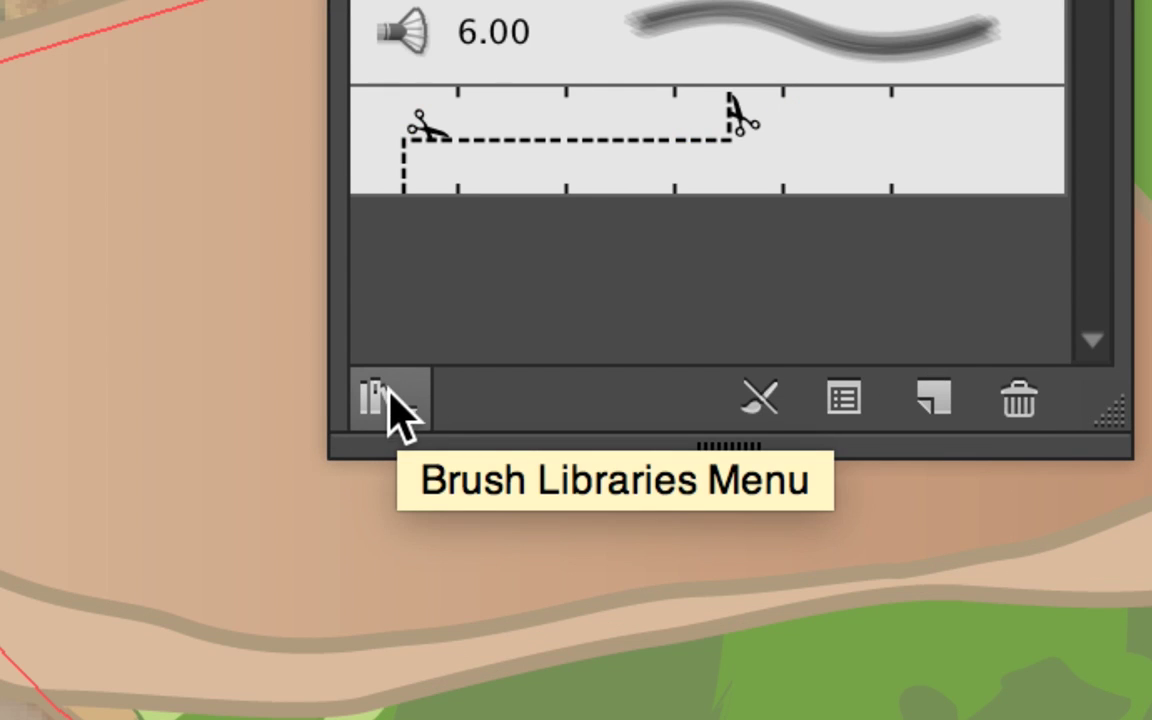
pyautogui.click(390, 395)
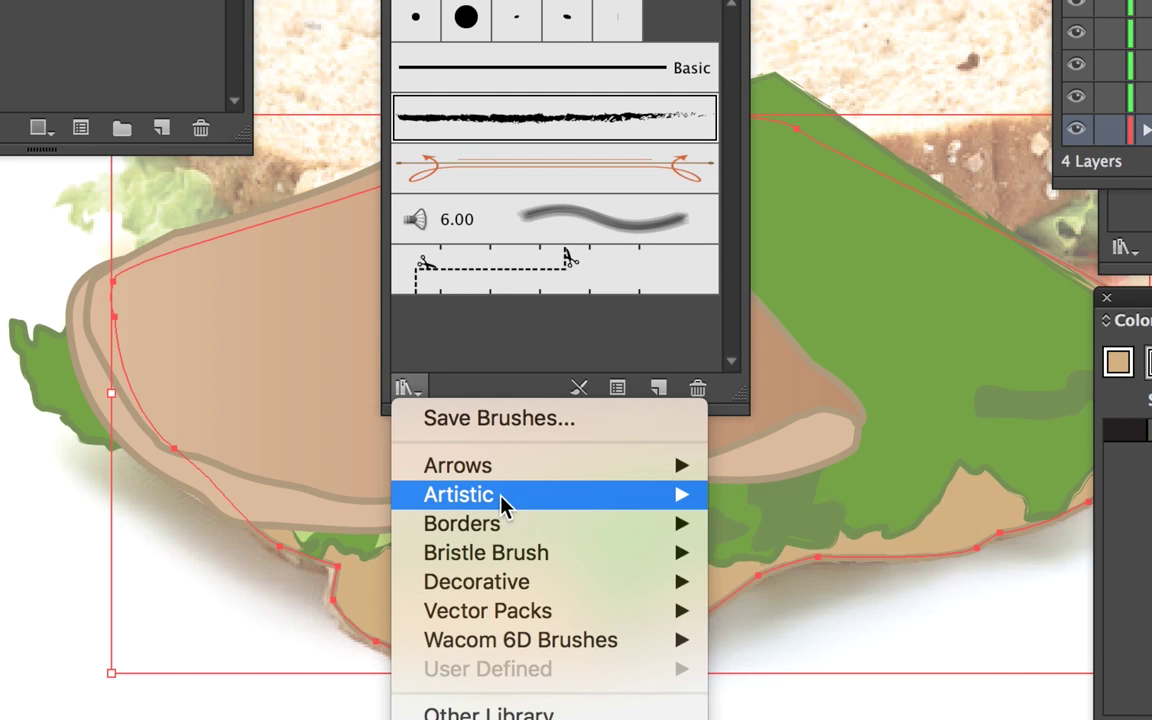
pyautogui.moveTo(681, 512)
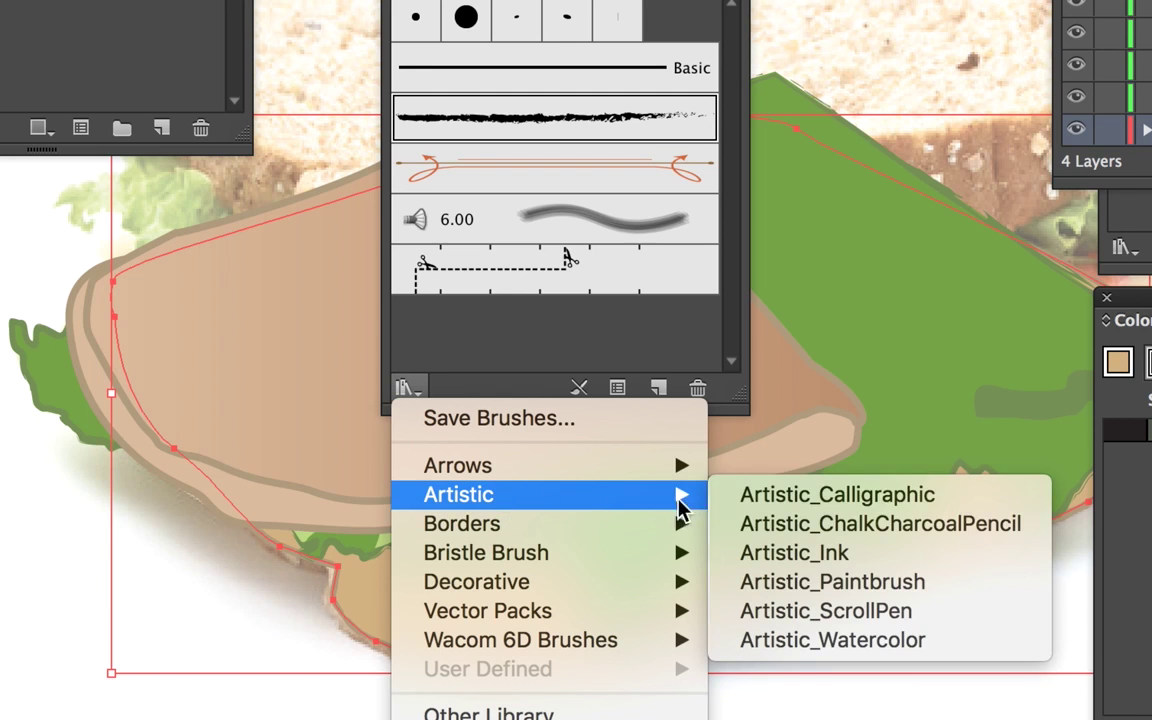
pyautogui.click(818, 532)
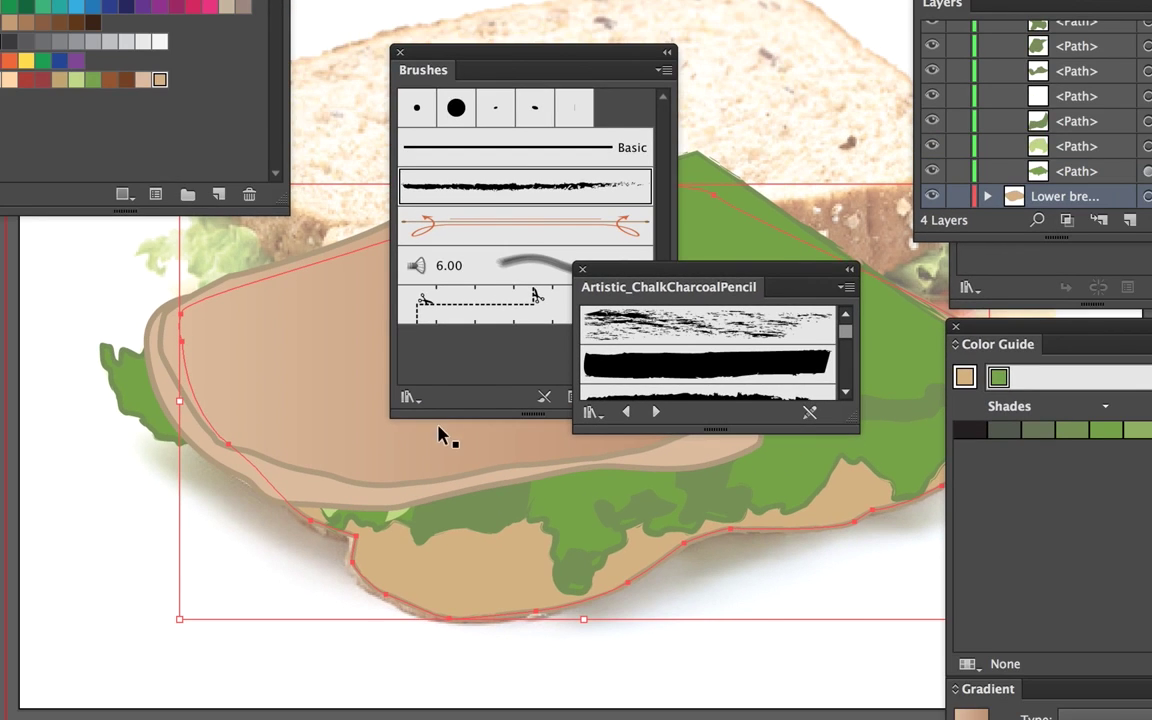
# Apply a thick, jagged art brush that tapers to a fine tip to the lower bread's outline.
pyautogui.moveTo(968, 301); pyautogui.dragTo(965, 330)
pyautogui.moveTo(845, 352); pyautogui.dragTo(849, 357)
pyautogui.click(733, 362)
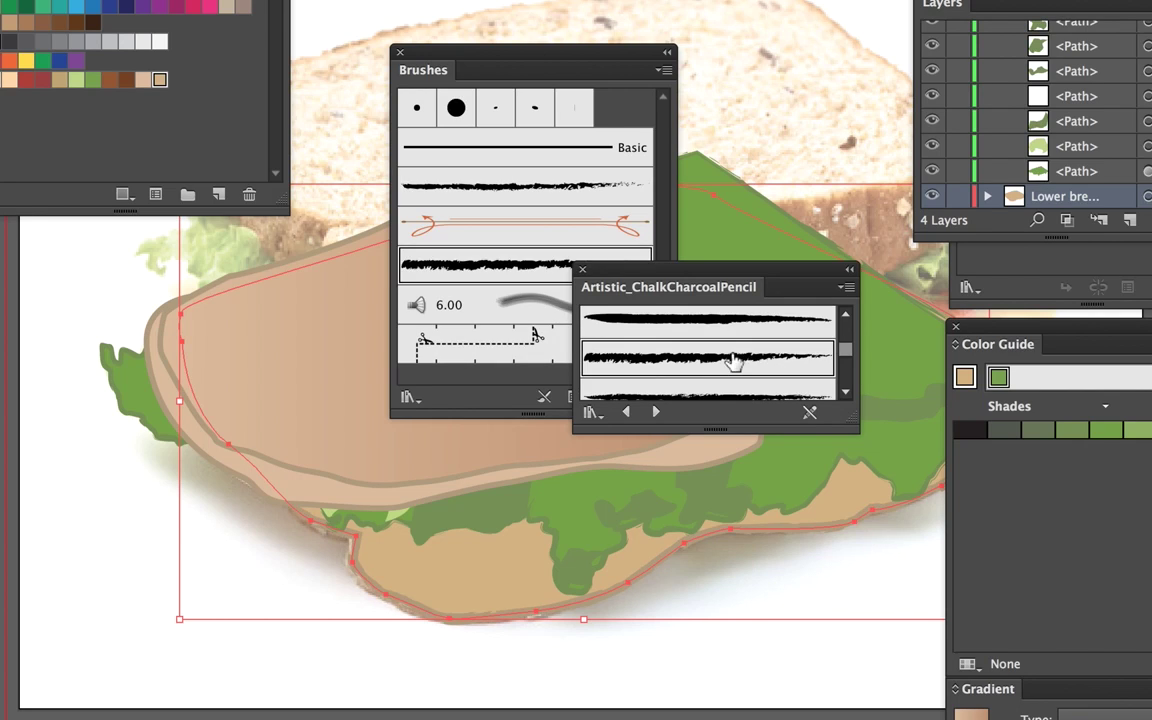
# Try the same jagged, tapering charcoal brush on the base lettuce shape's outline and deselect it.
pyautogui.click(566, 514)
pyautogui.click(707, 362)
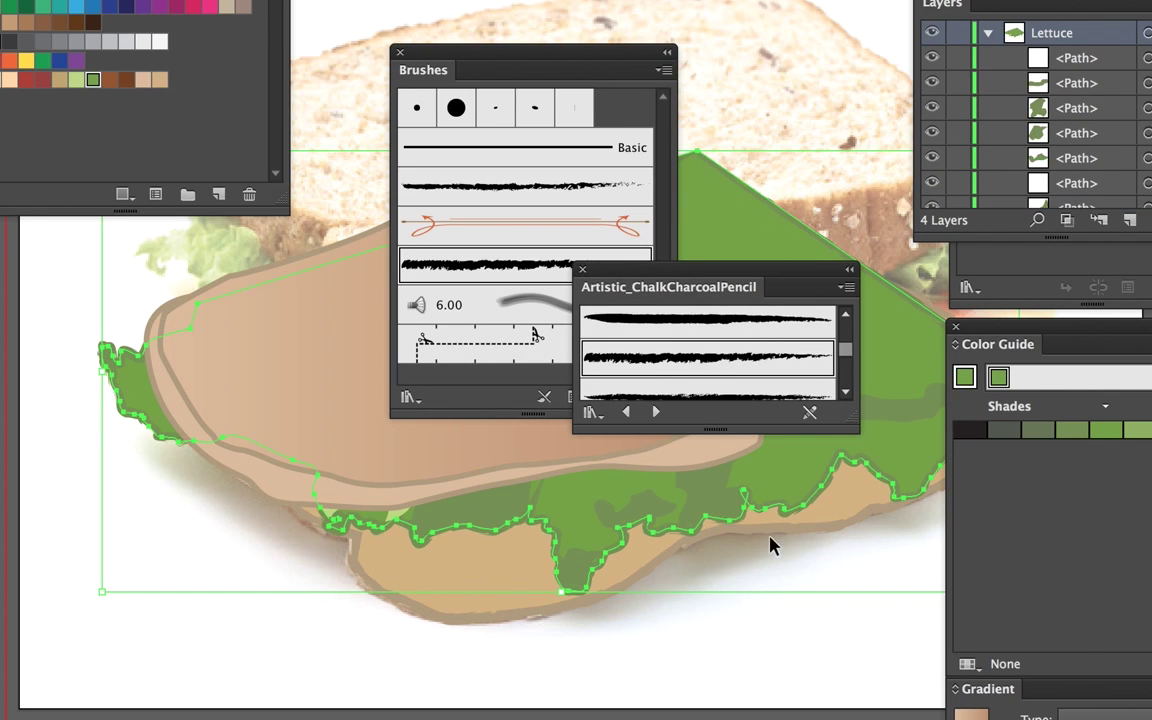
pyautogui.click(723, 556)
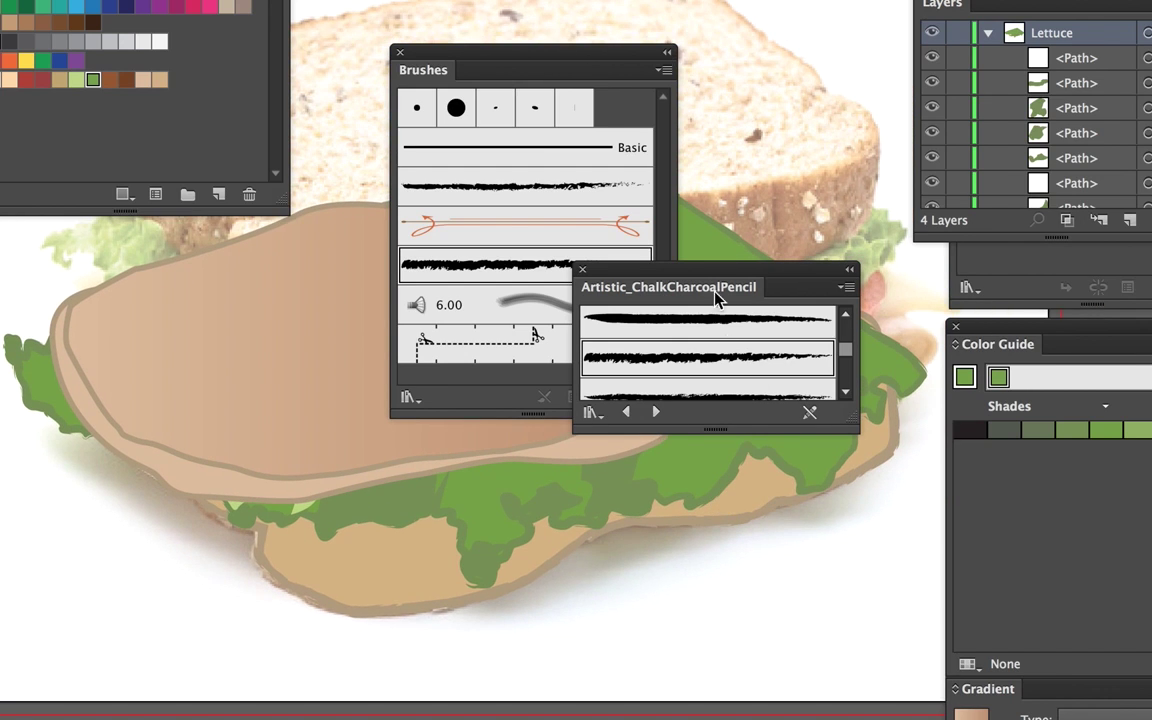
# Apply a thinner charcoal brush tapered at both ends to the base lettuce shape's outline and collapse the Lettuce layer.
pyautogui.scroll(-1, 845, 355)
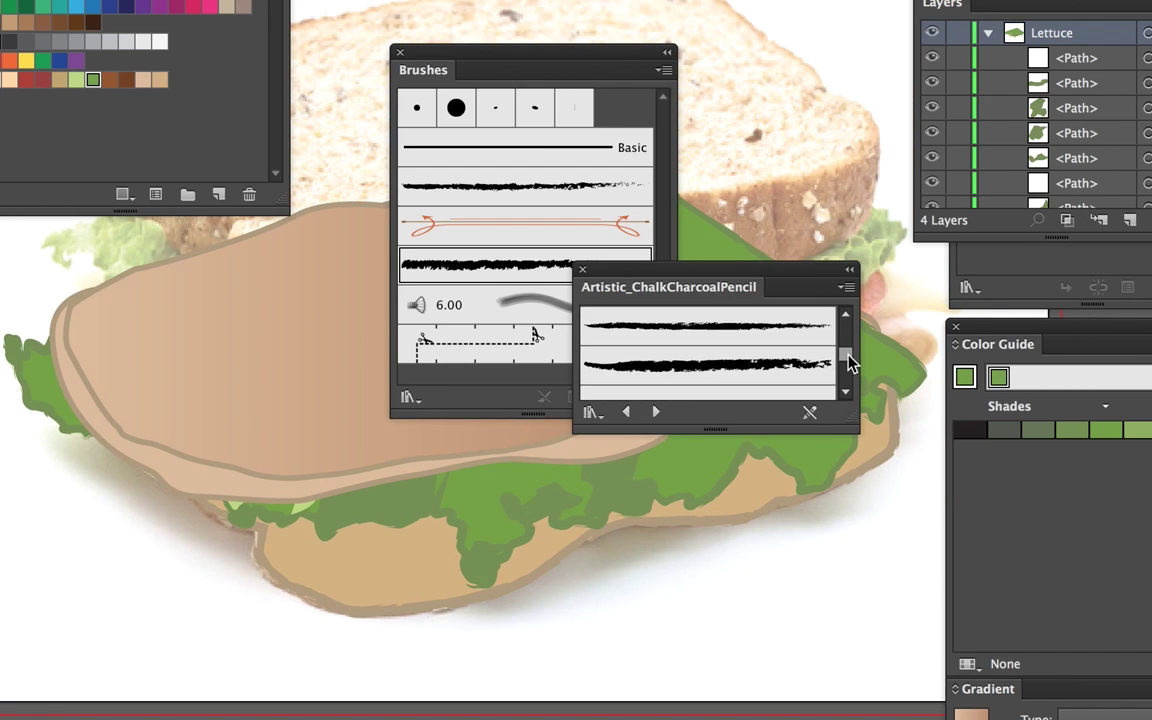
pyautogui.click(790, 340)
pyautogui.click(458, 527)
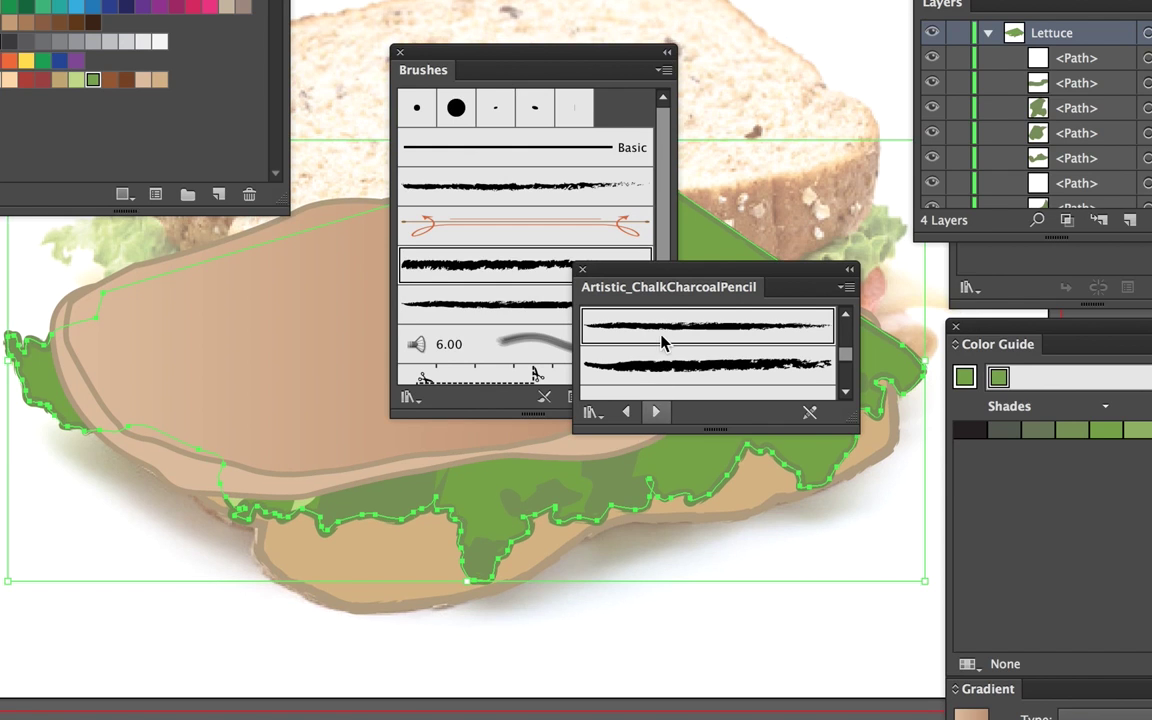
pyautogui.click(661, 335)
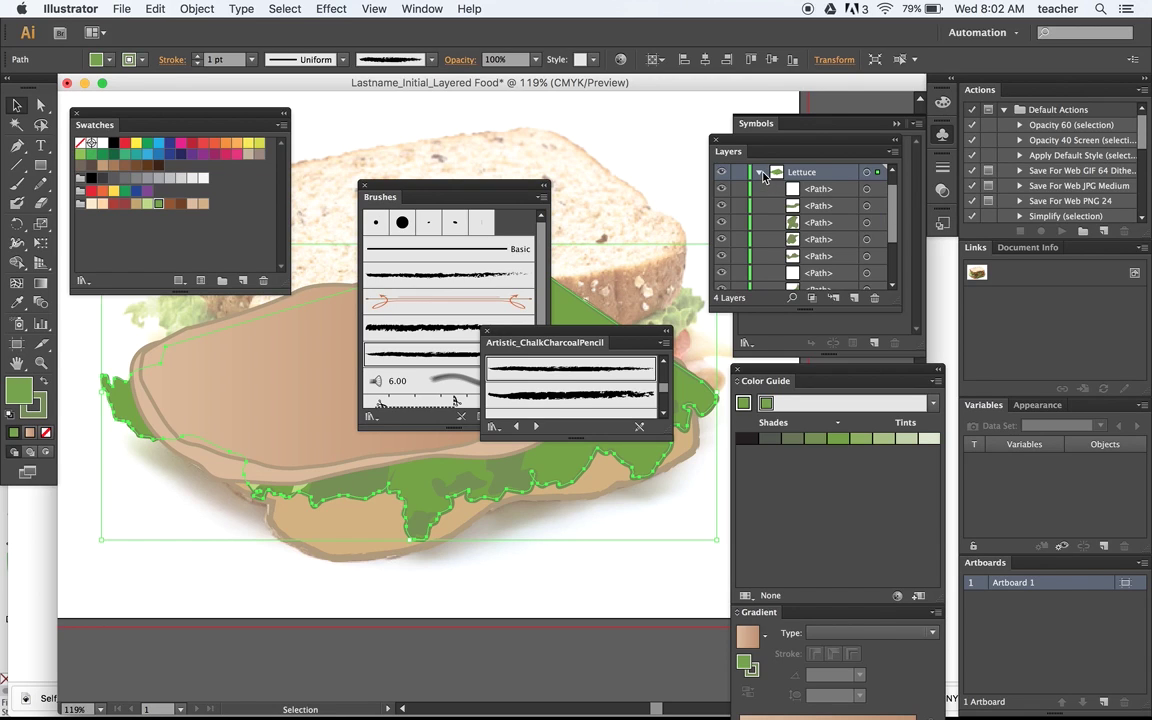
pyautogui.click(761, 174)
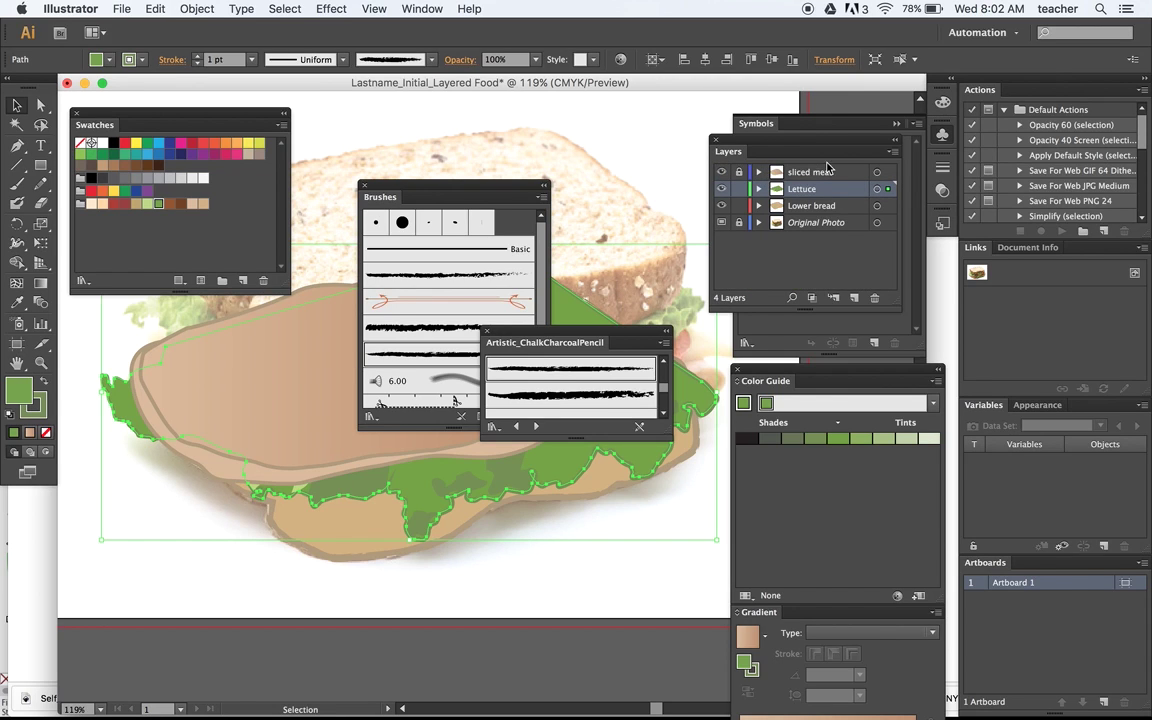